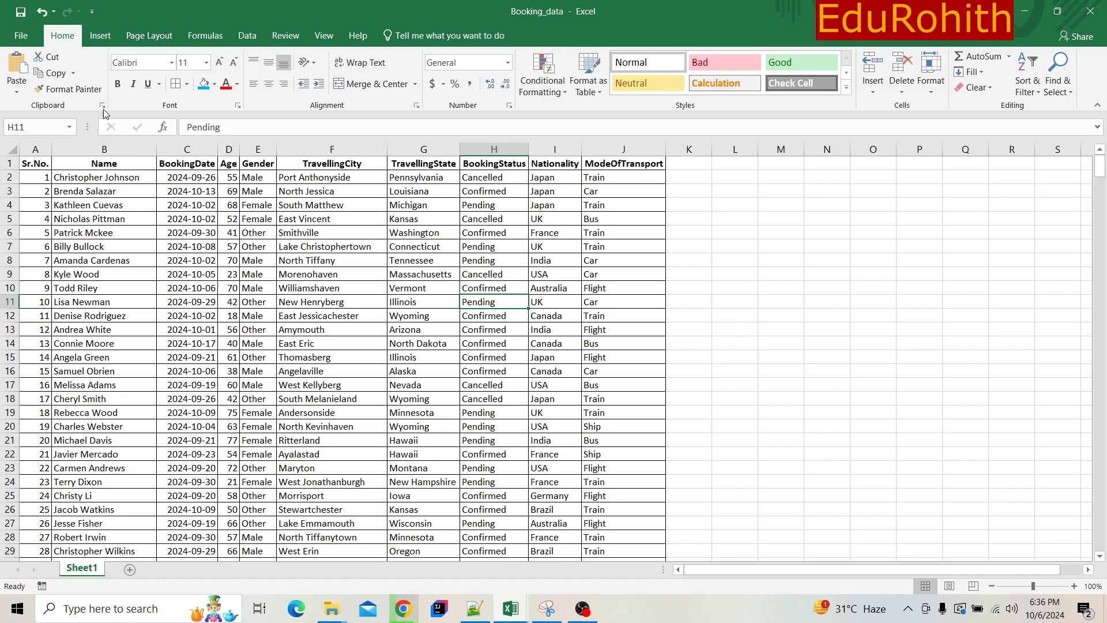
# - Look over the workbook's file information, the insert and page layout commands, the selected cell's content and the booking data area
pyautogui.click(19, 35)
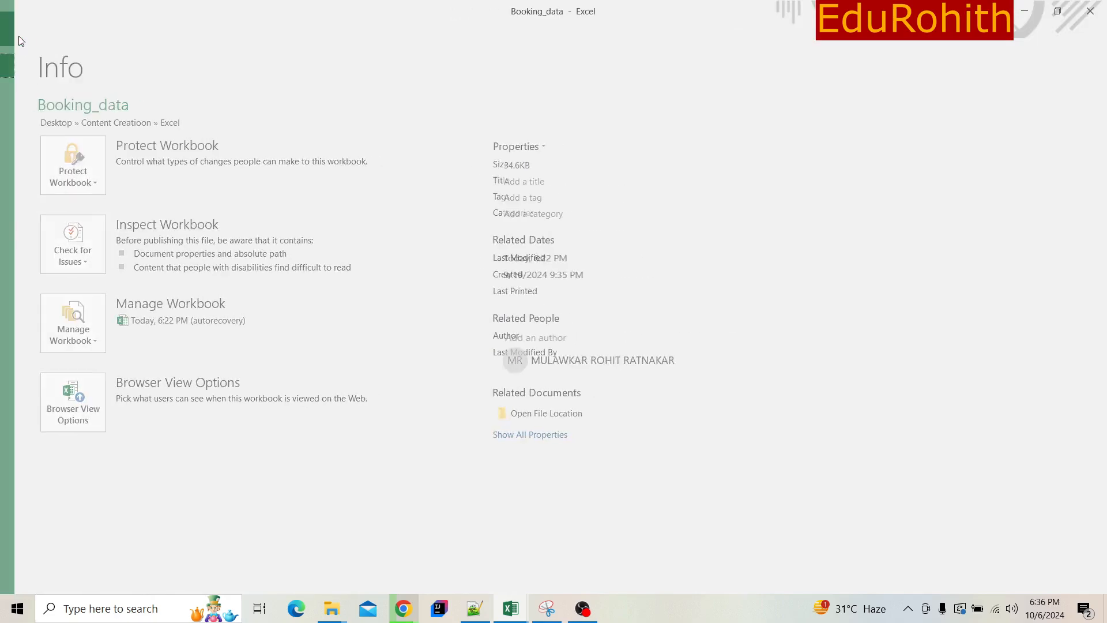
pyautogui.click(19, 40)
pyautogui.click(97, 36)
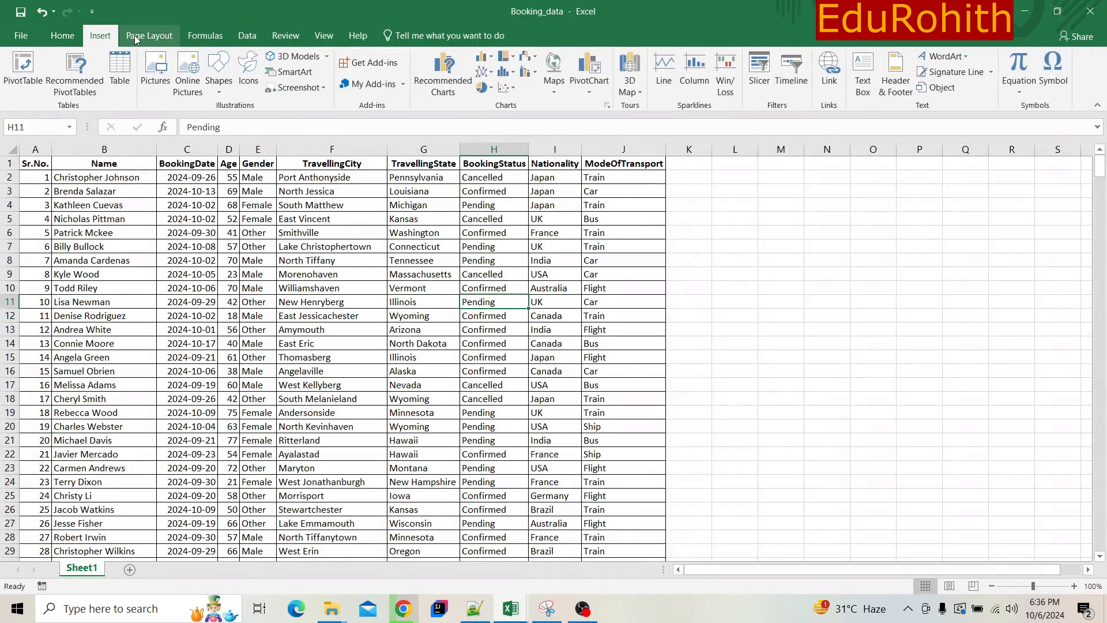
pyautogui.click(137, 38)
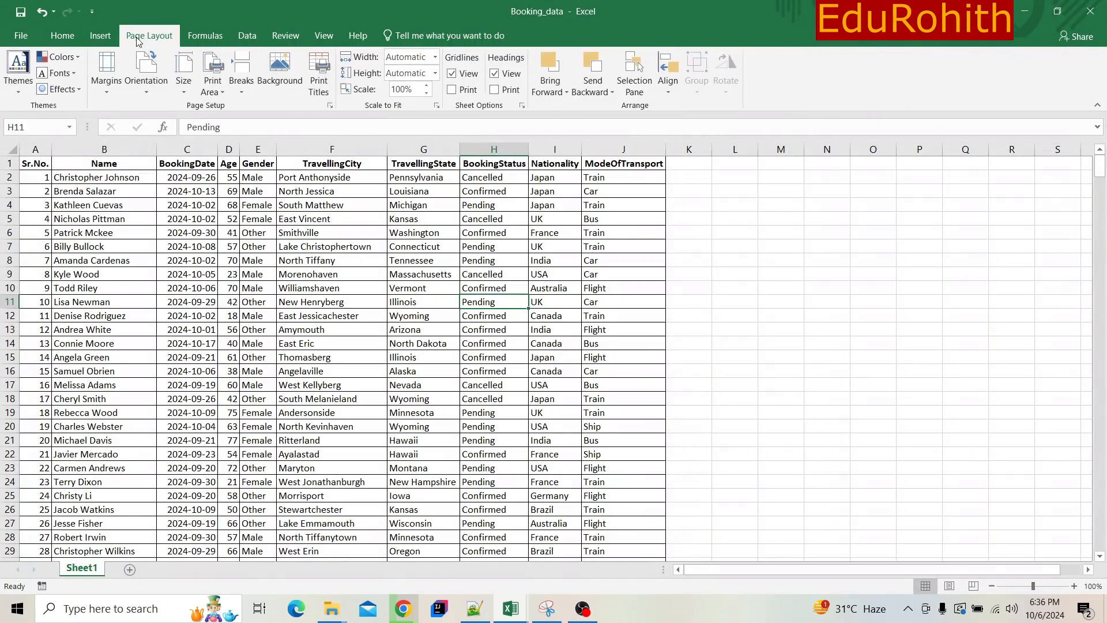
pyautogui.click(76, 37)
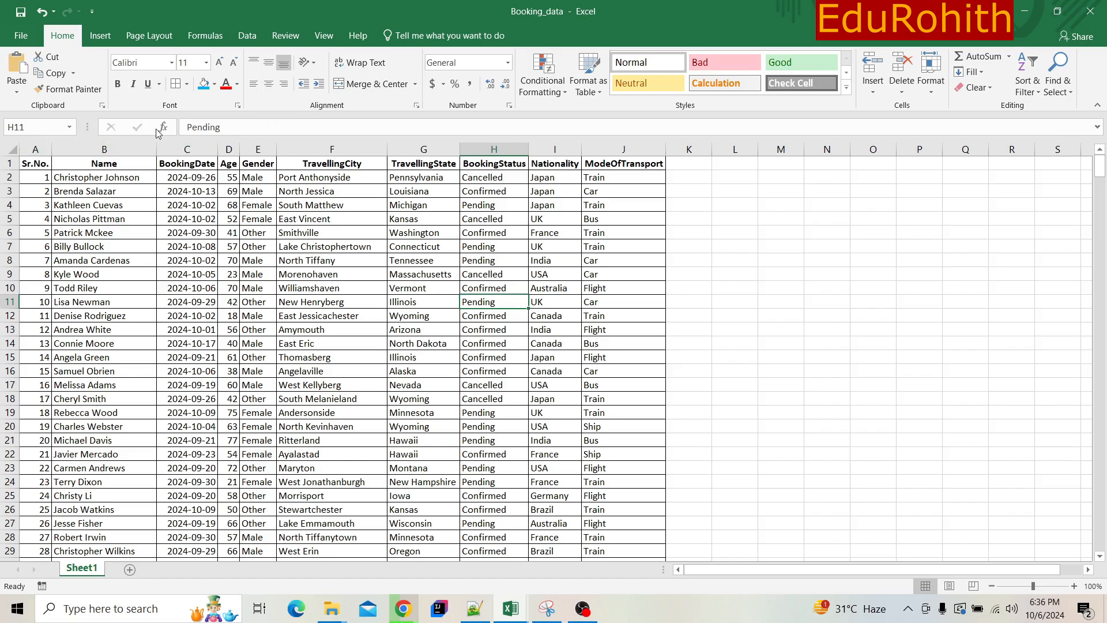
pyautogui.click(232, 124)
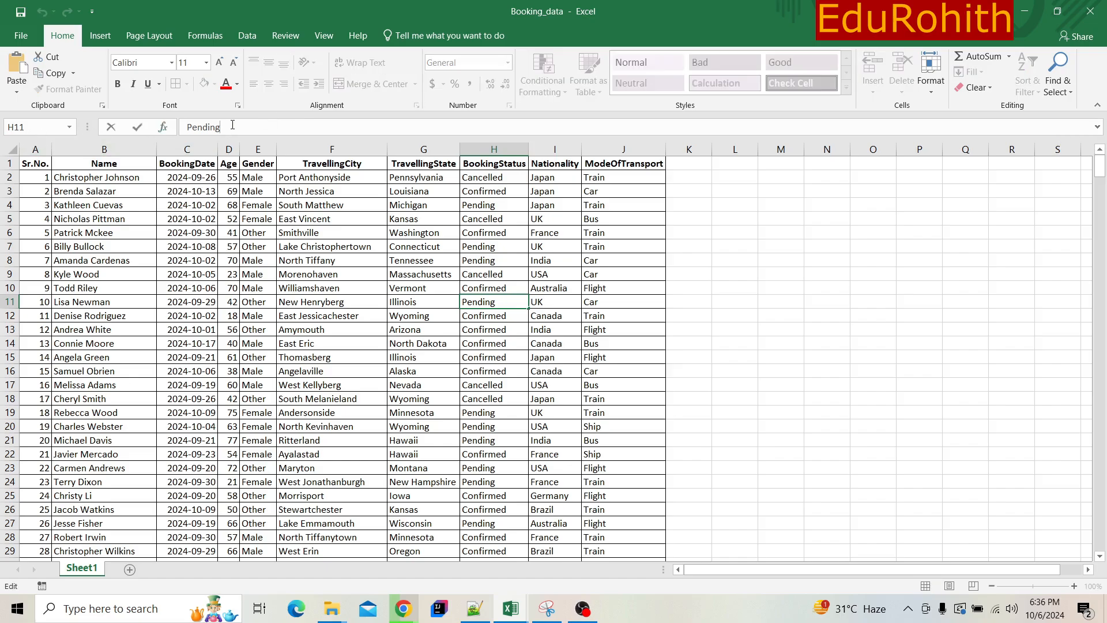
pyautogui.click(35, 190)
pyautogui.moveTo(30, 160); pyautogui.dragTo(596, 552)
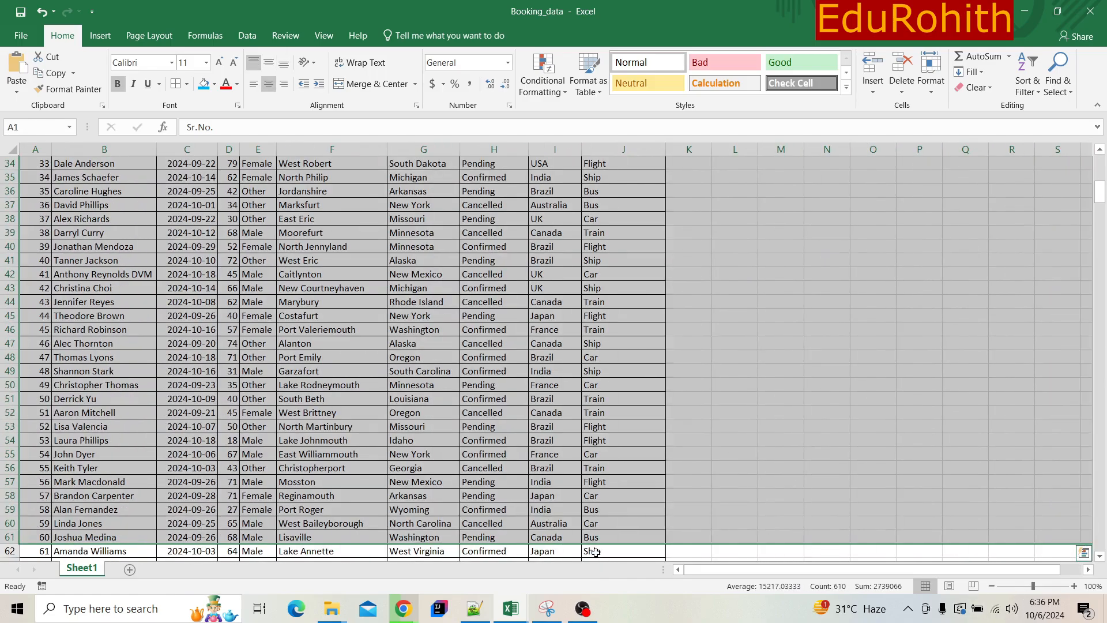
pyautogui.click(262, 304)
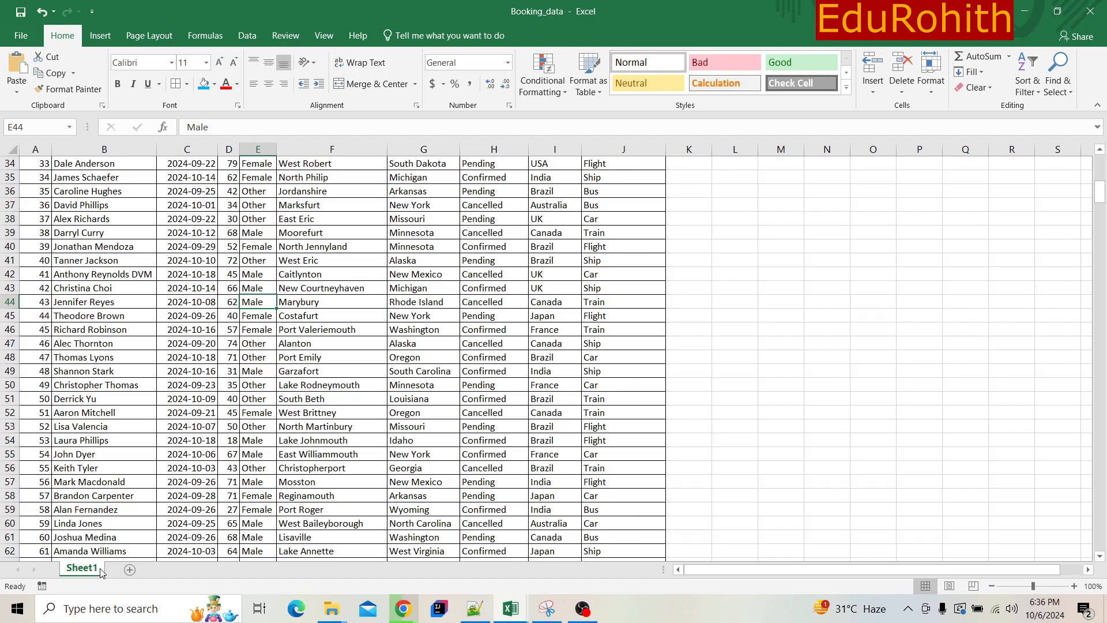
# - Add two new blank worksheets to the workbook and return to the start of the booking data on Sheet1
pyautogui.click(129, 570)
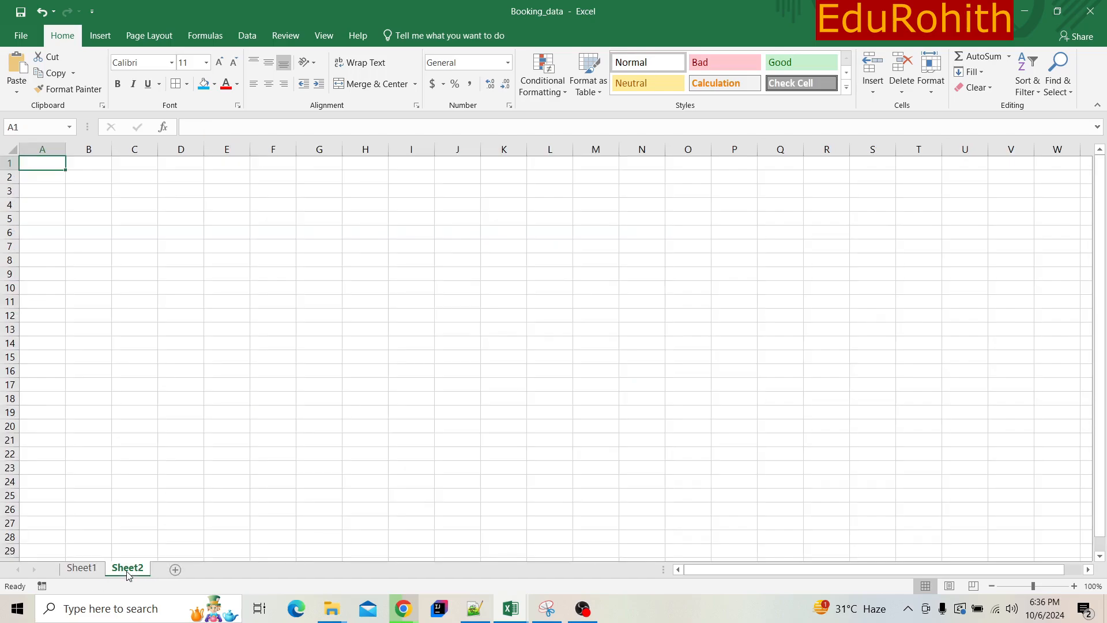
pyautogui.click(175, 570)
pyautogui.click(90, 568)
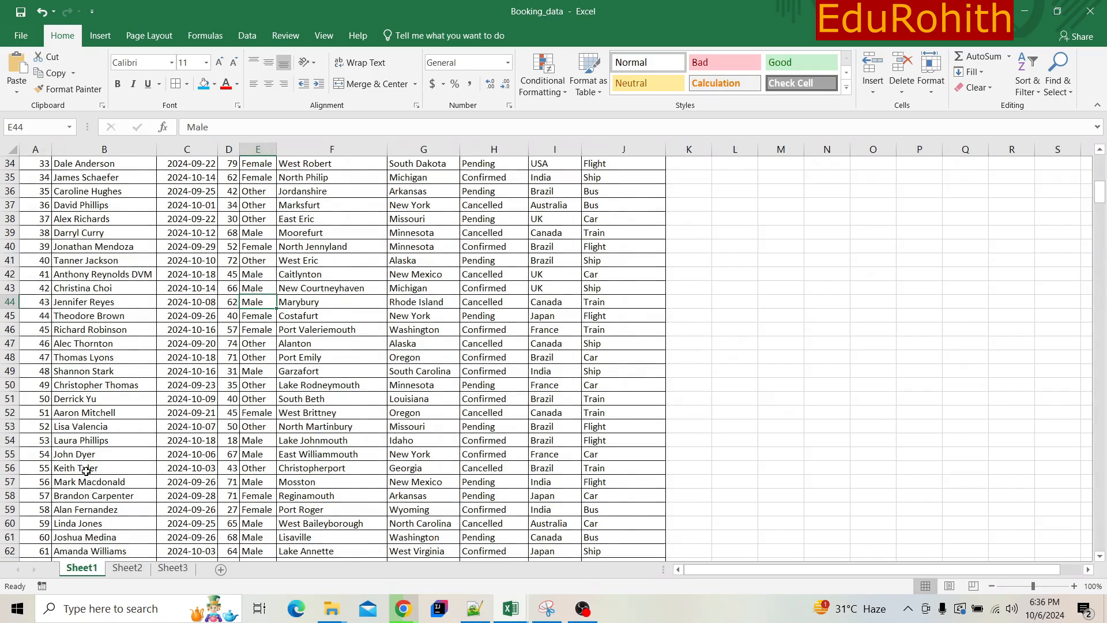
pyautogui.moveTo(1102, 199); pyautogui.dragTo(1102, 151)
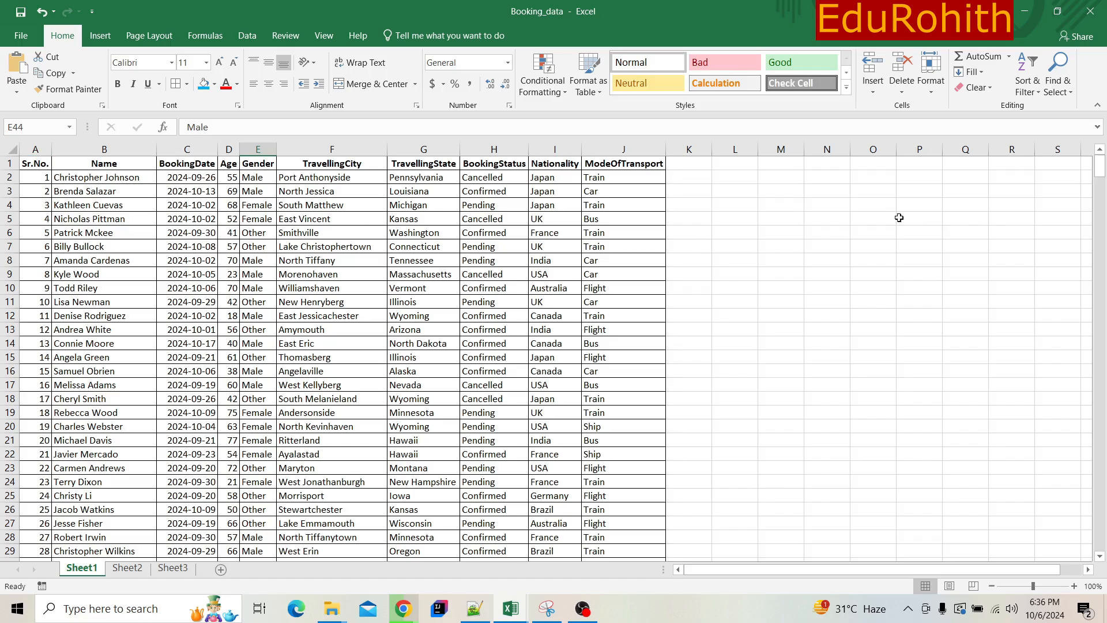
# - Examine the worksheet's grid structure by selecting single cells, rows 1 to 60 and columns A to N
pyautogui.click(726, 194)
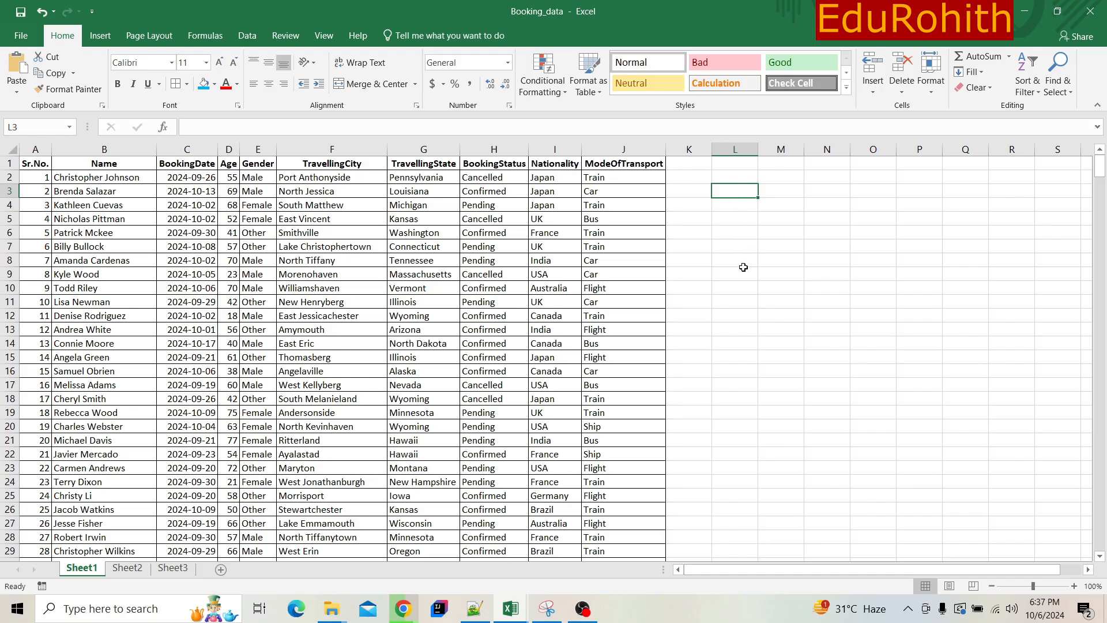
pyautogui.click(740, 220)
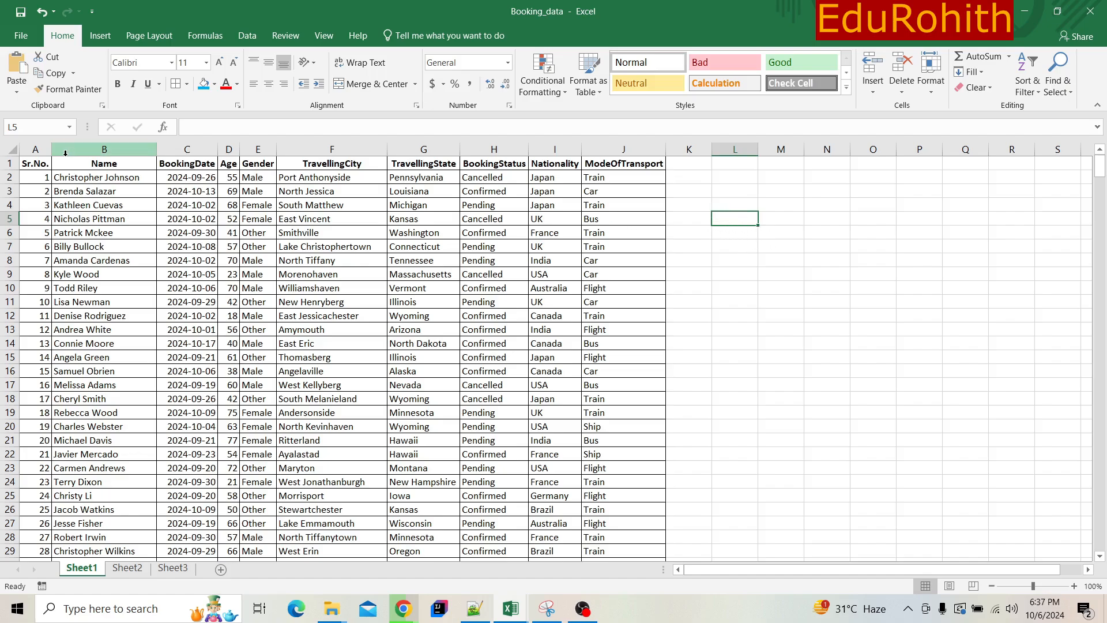
pyautogui.moveTo(10, 163); pyautogui.dragTo(5, 508)
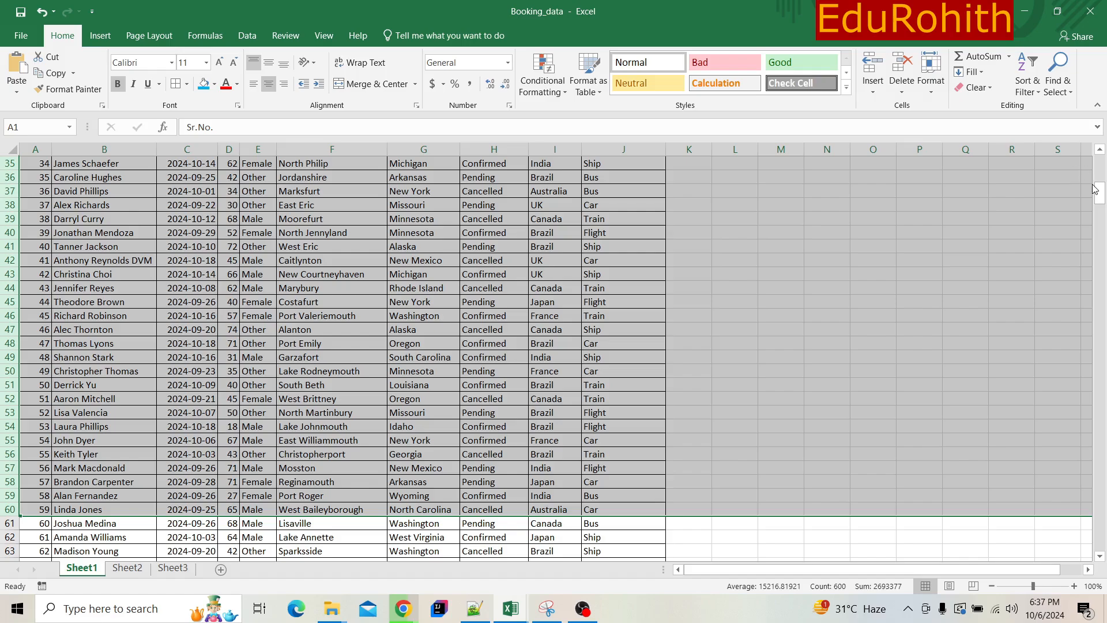
pyautogui.moveTo(1099, 193); pyautogui.dragTo(1088, 108)
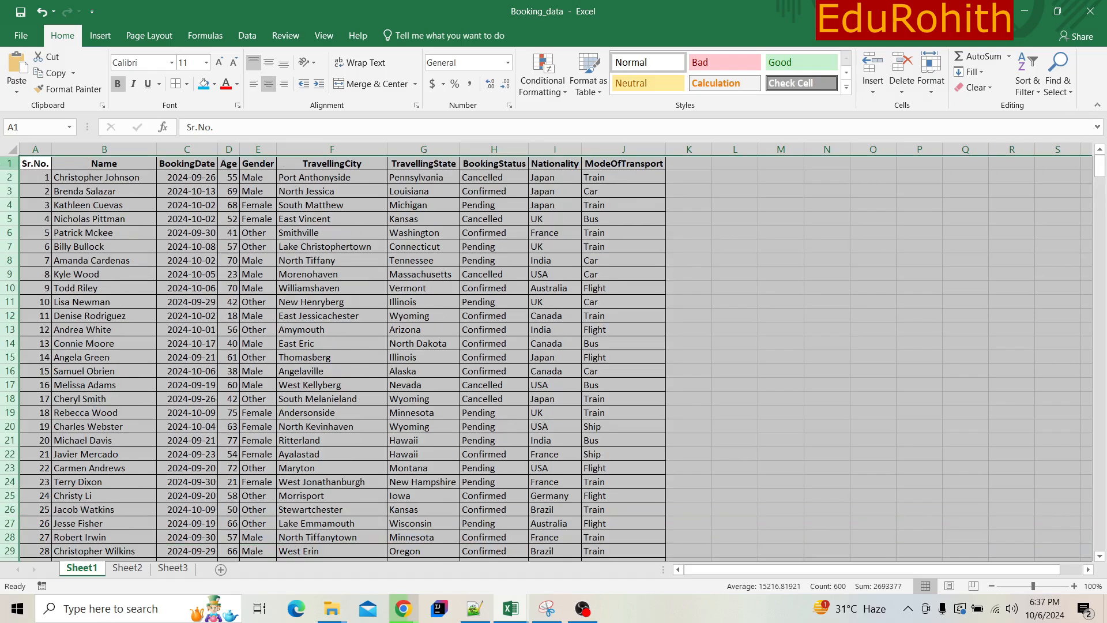
pyautogui.click(28, 149)
pyautogui.moveTo(28, 149); pyautogui.dragTo(814, 135)
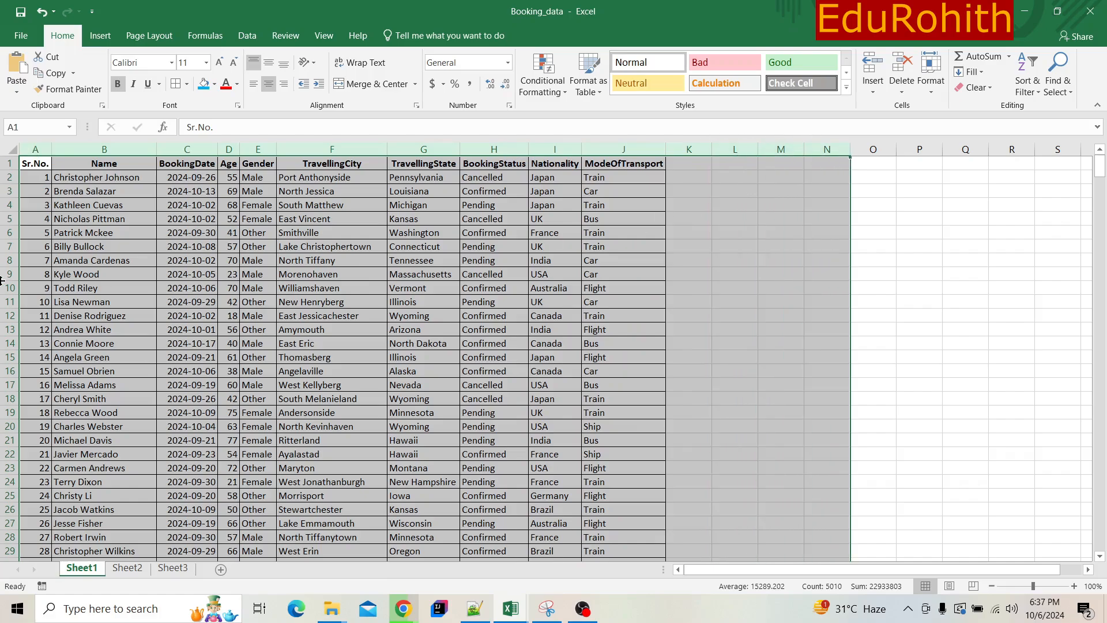
pyautogui.click(111, 249)
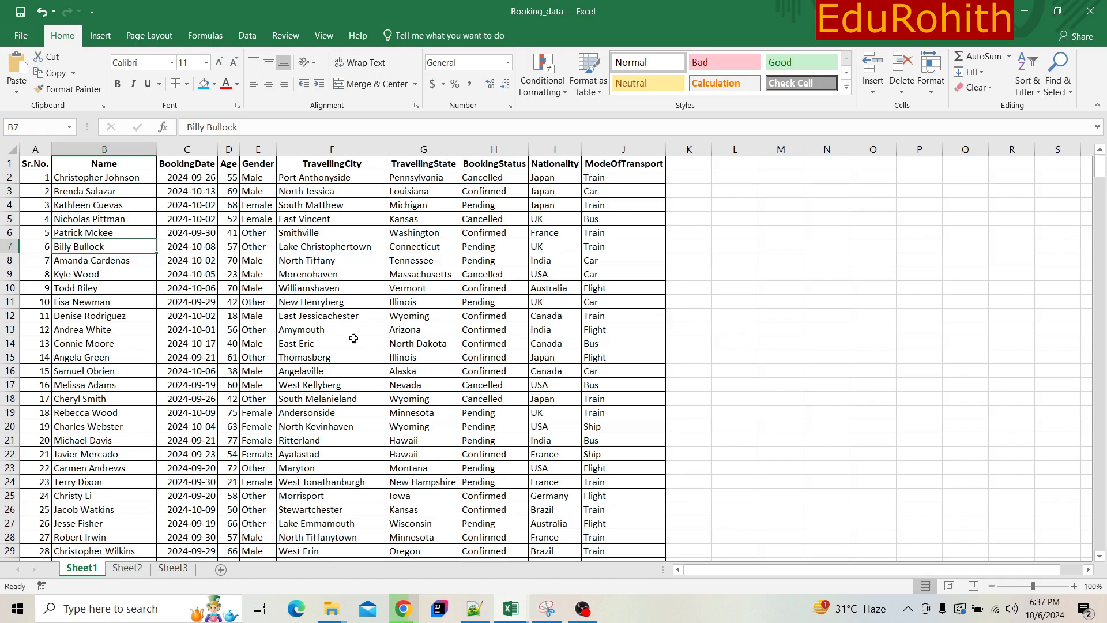
pyautogui.click(320, 327)
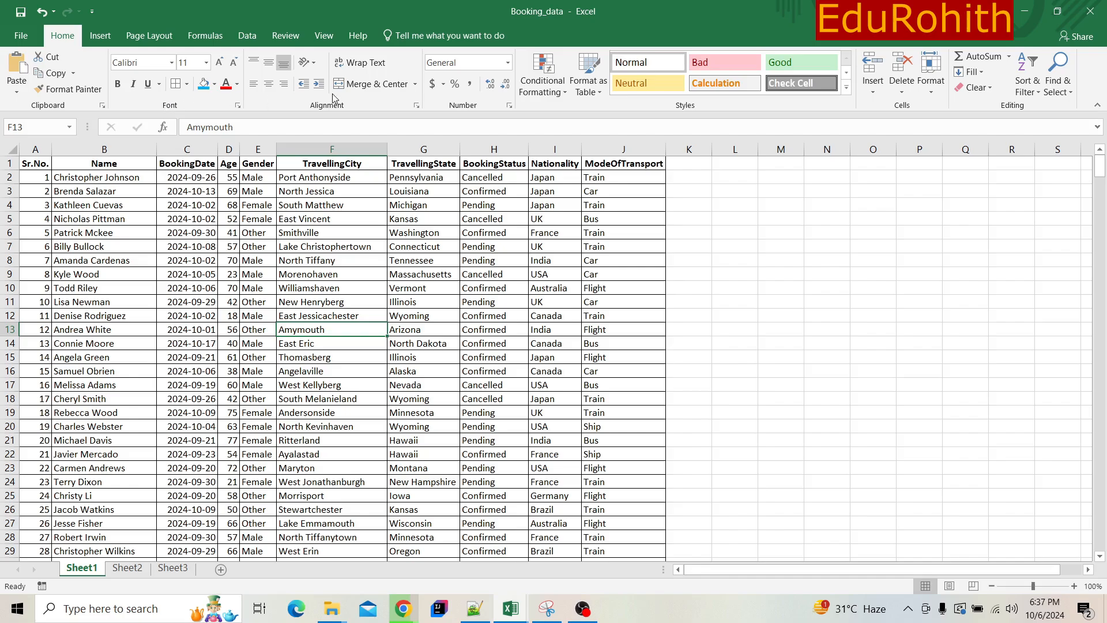
# - Review the command groups for inserting, page layout, formulas, data, reviewing, viewing and help, plus the command search suggestions
pyautogui.click(86, 36)
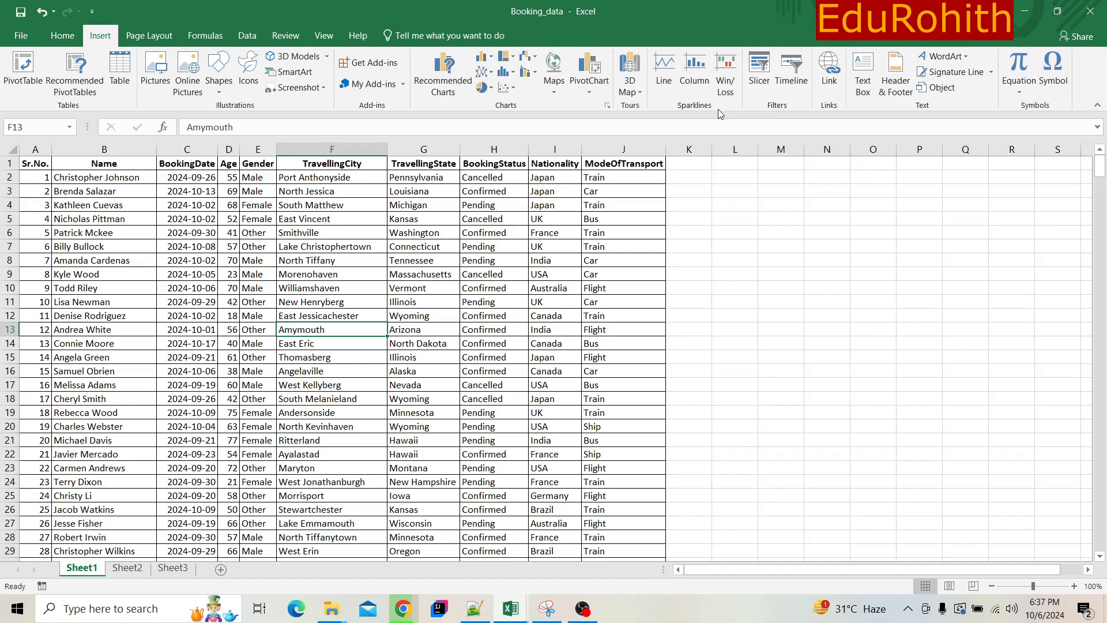
pyautogui.click(142, 33)
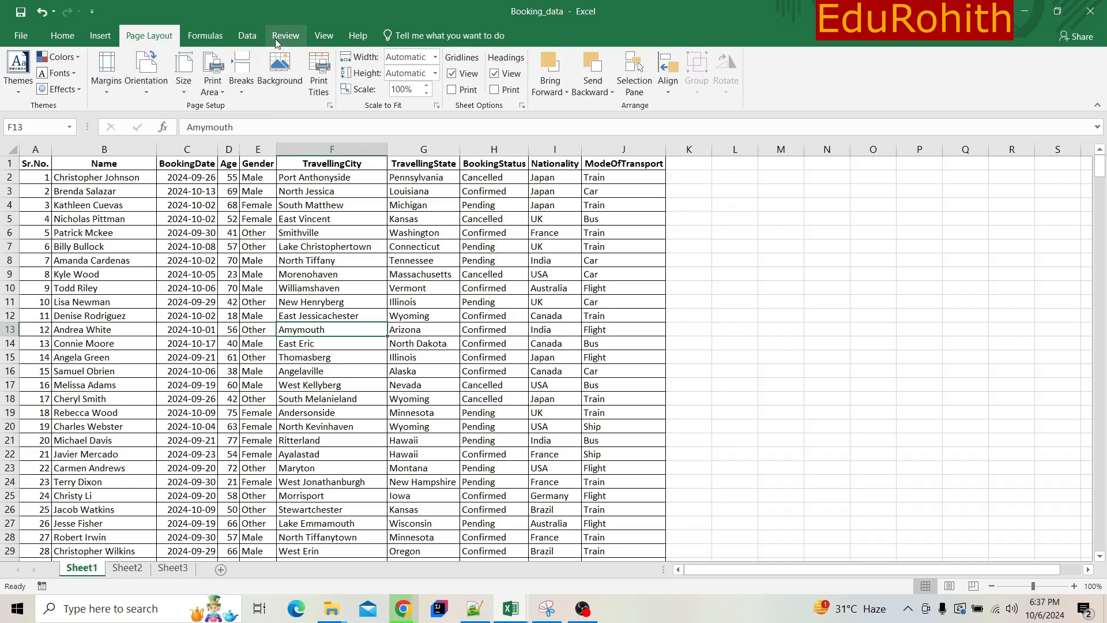
pyautogui.click(206, 36)
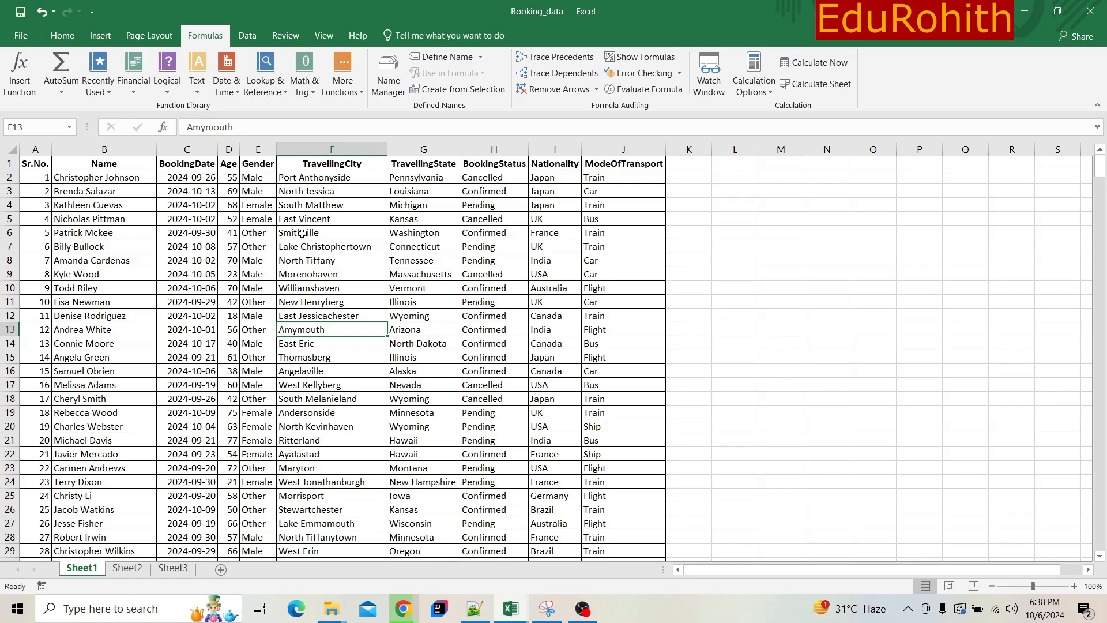
pyautogui.click(250, 34)
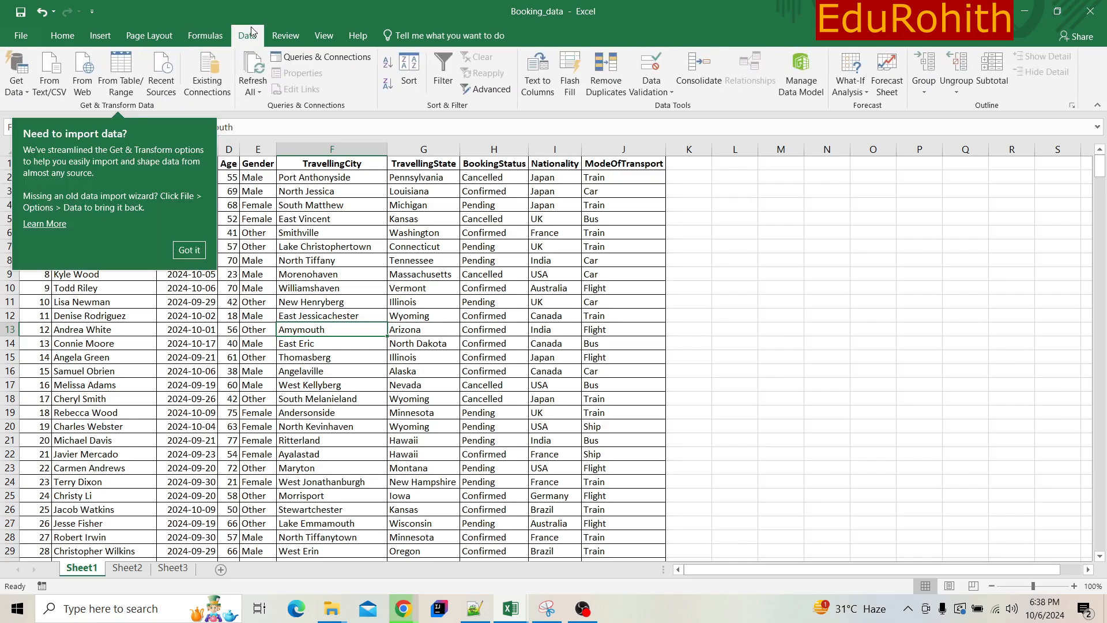
pyautogui.click(278, 36)
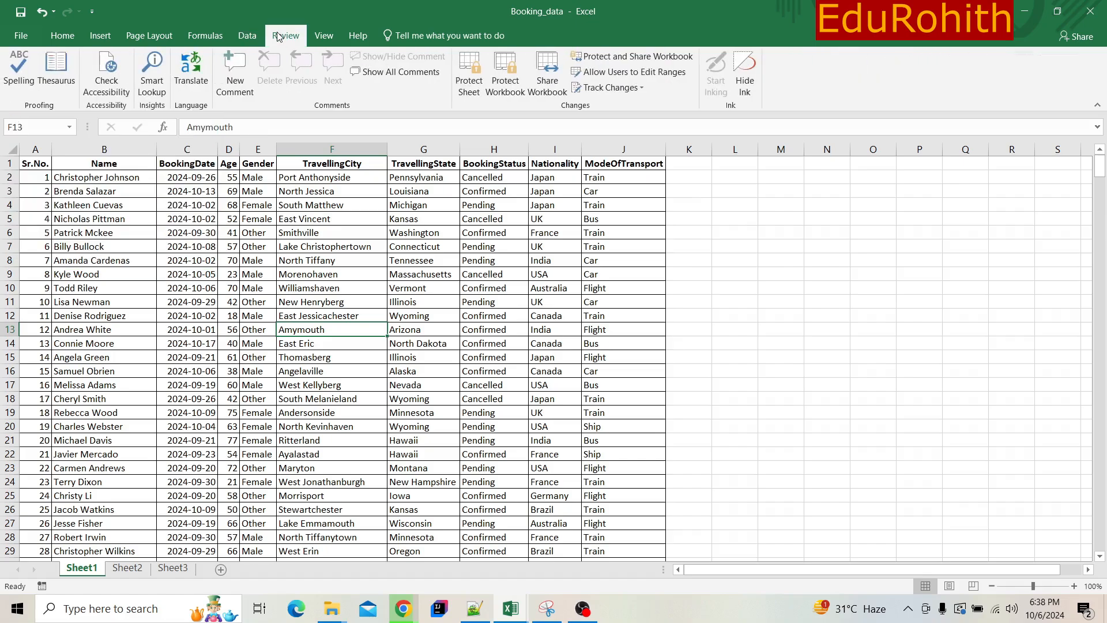
pyautogui.click(325, 36)
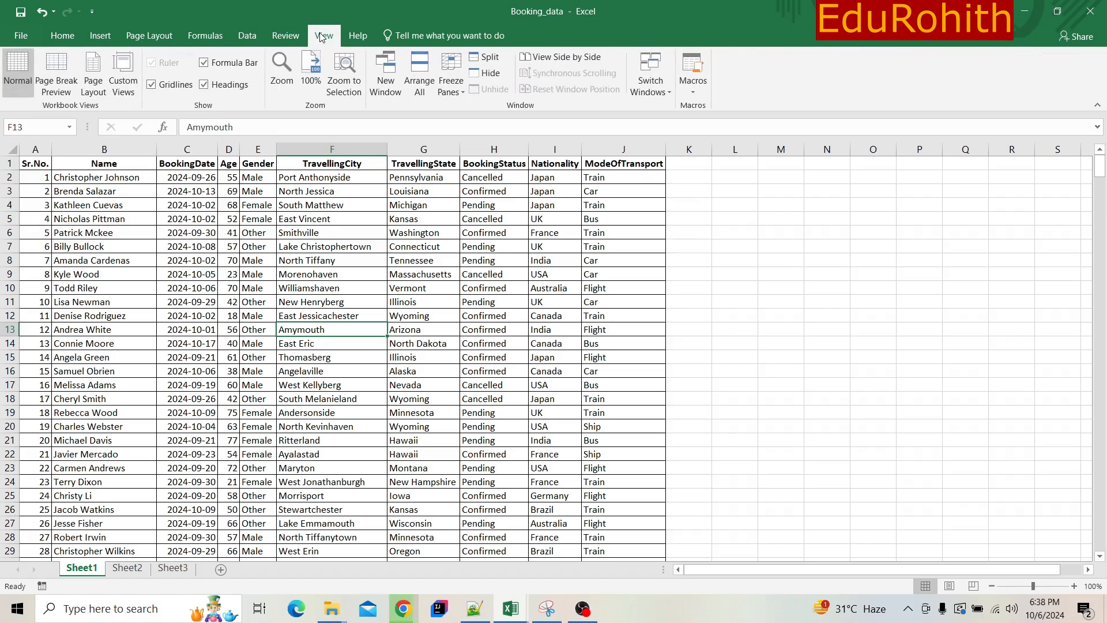
pyautogui.click(421, 36)
pyautogui.click(358, 36)
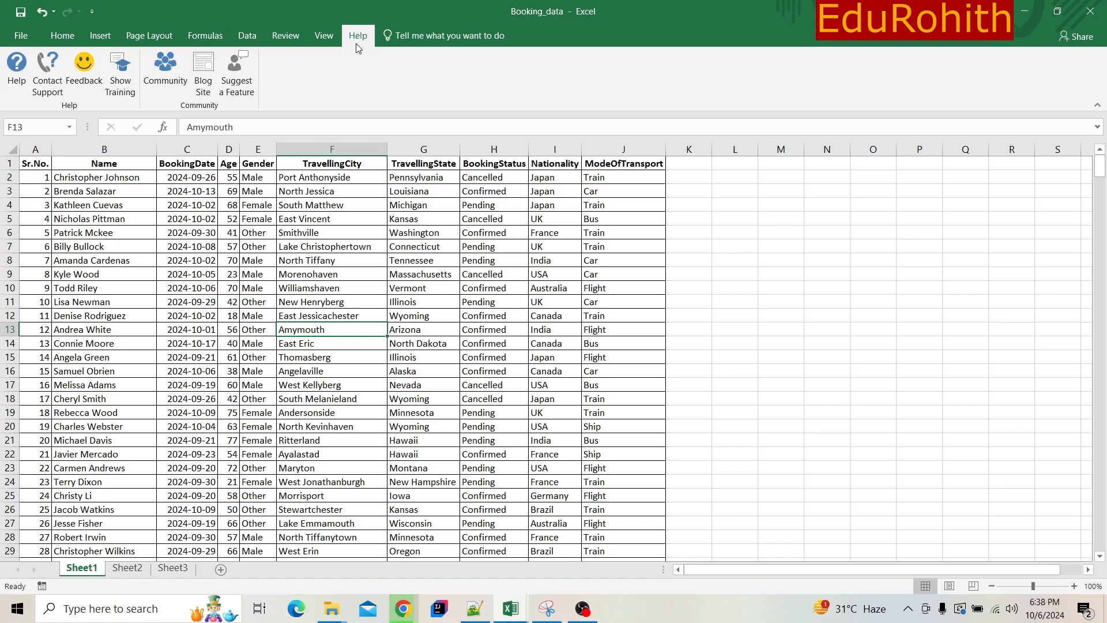
pyautogui.click(441, 36)
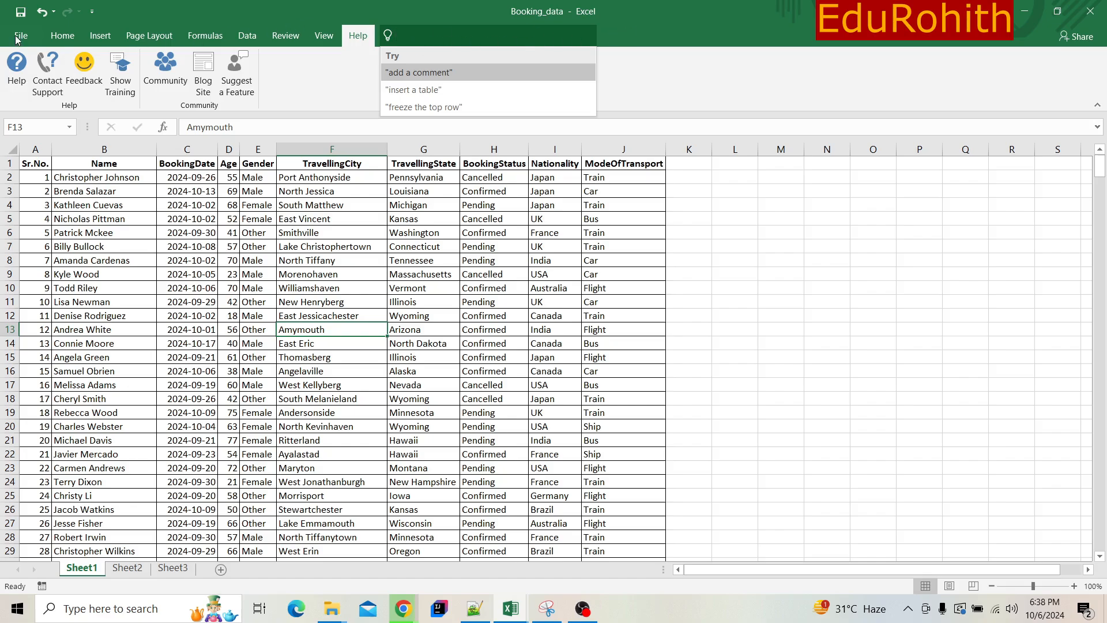
pyautogui.click(56, 32)
pyautogui.click(57, 33)
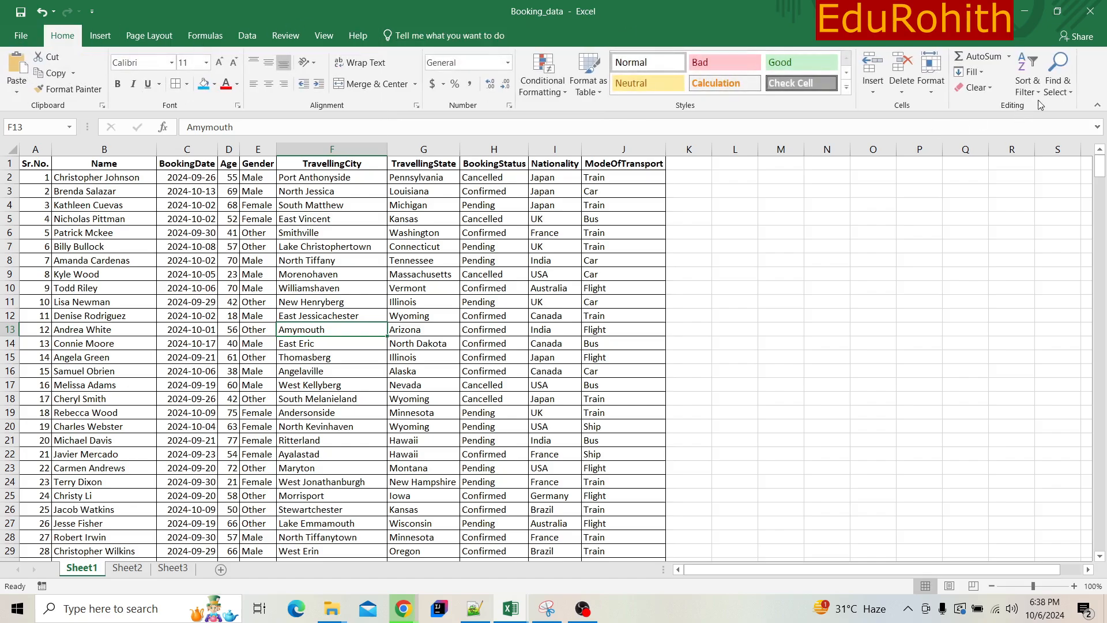
# - Collapse the ribbon, view the workbook's file information, and pin the ribbon open again
pyautogui.click(1097, 109)
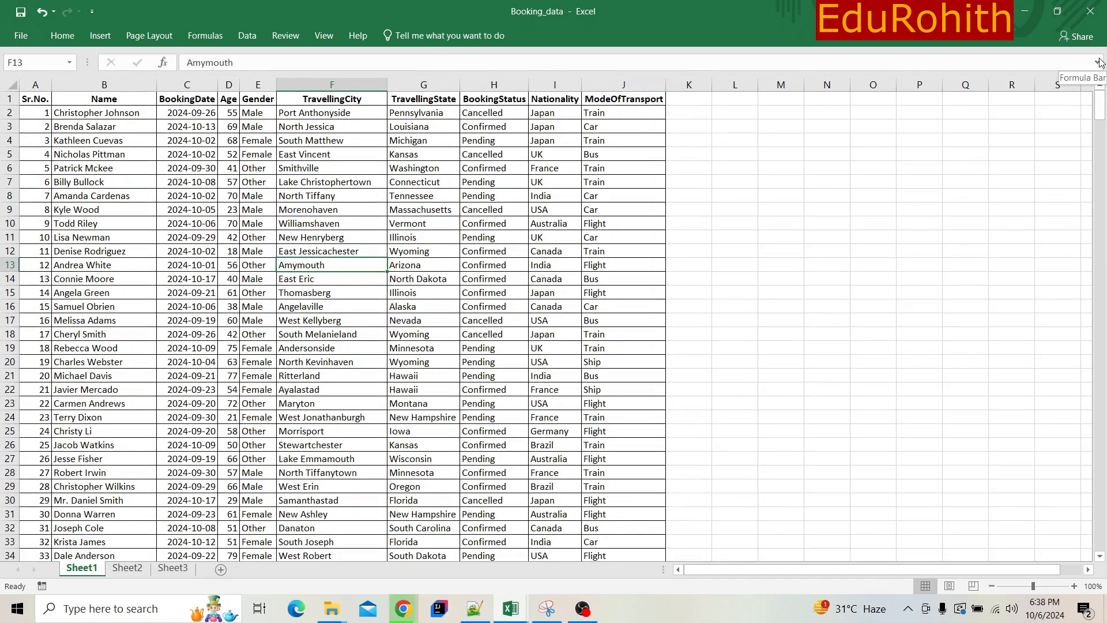
pyautogui.click(21, 35)
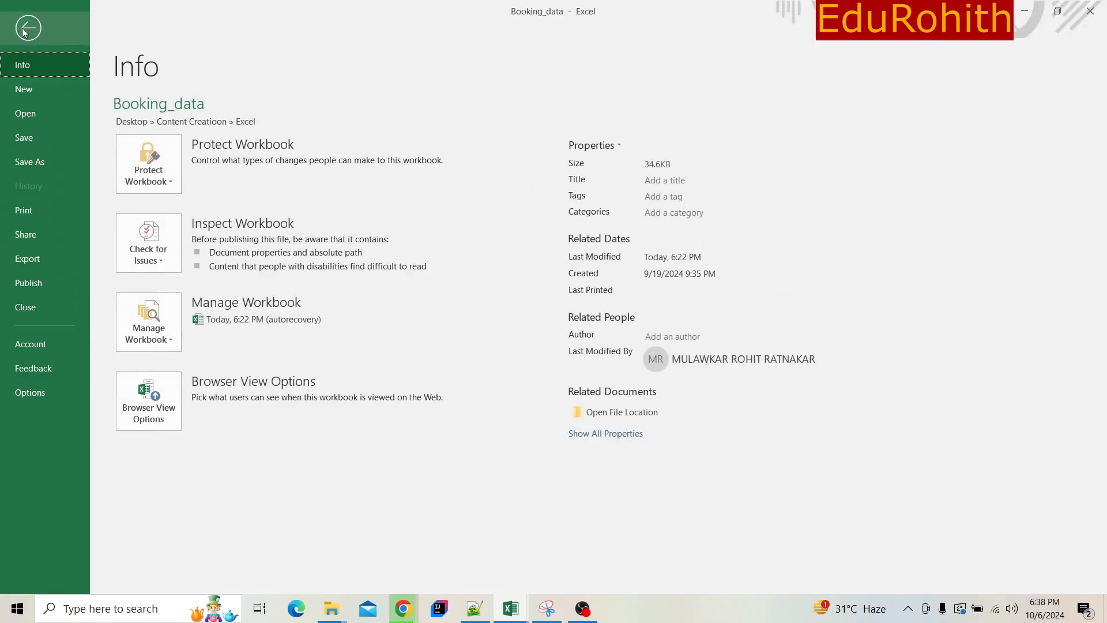
pyautogui.click(28, 27)
pyautogui.click(62, 35)
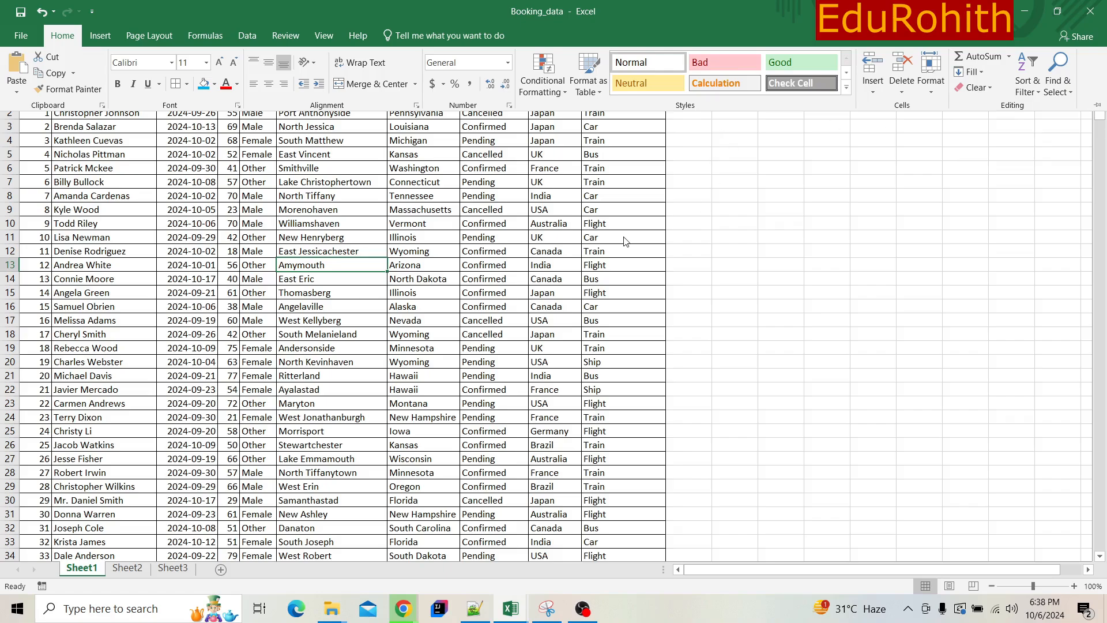
pyautogui.click(1098, 106)
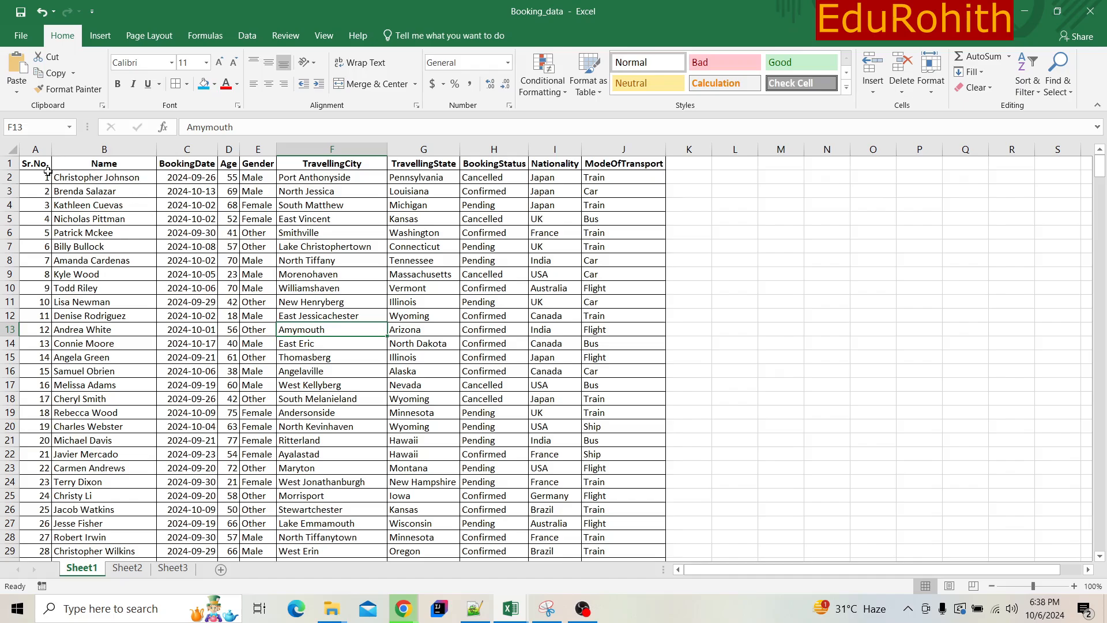
# - Select the booking data from cell A1 through column I, row 54, and return to the header row
pyautogui.moveTo(23, 167); pyautogui.dragTo(636, 139)
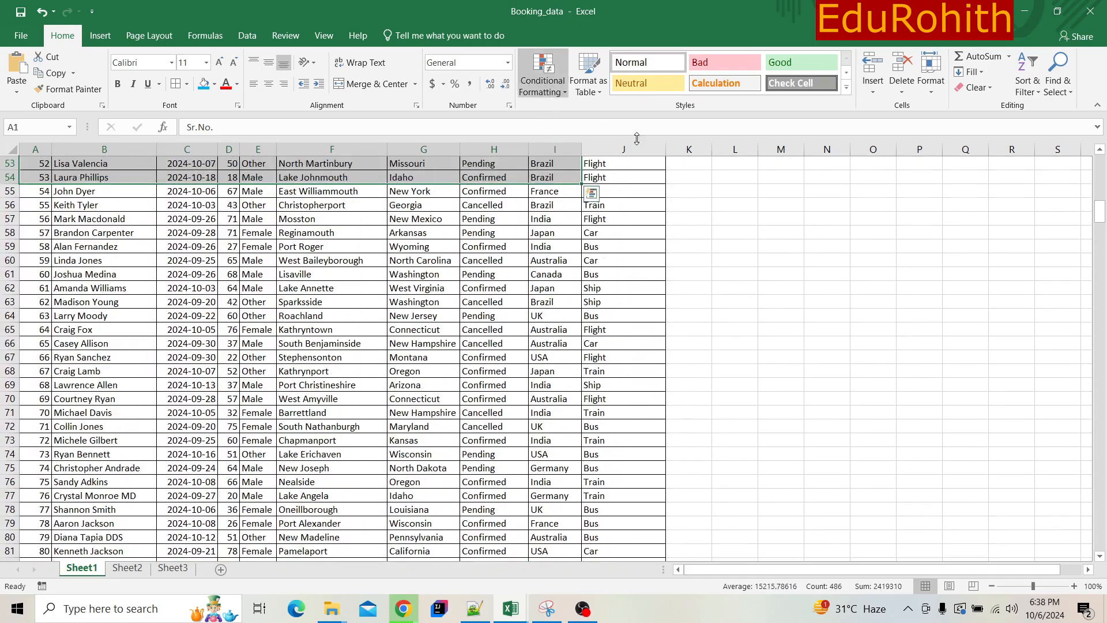
pyautogui.click(1101, 176)
pyautogui.click(1101, 176)
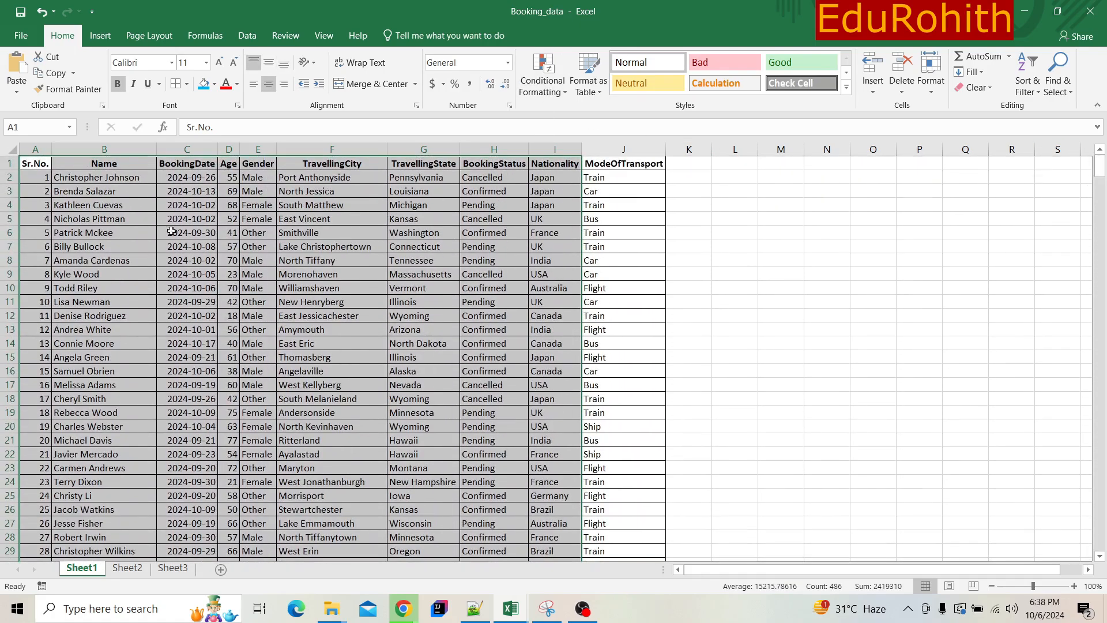
# - Examine each column header in row 1 in turn, from Sr.No. in A1 to ModeOfTransport in J1
pyautogui.click(37, 160)
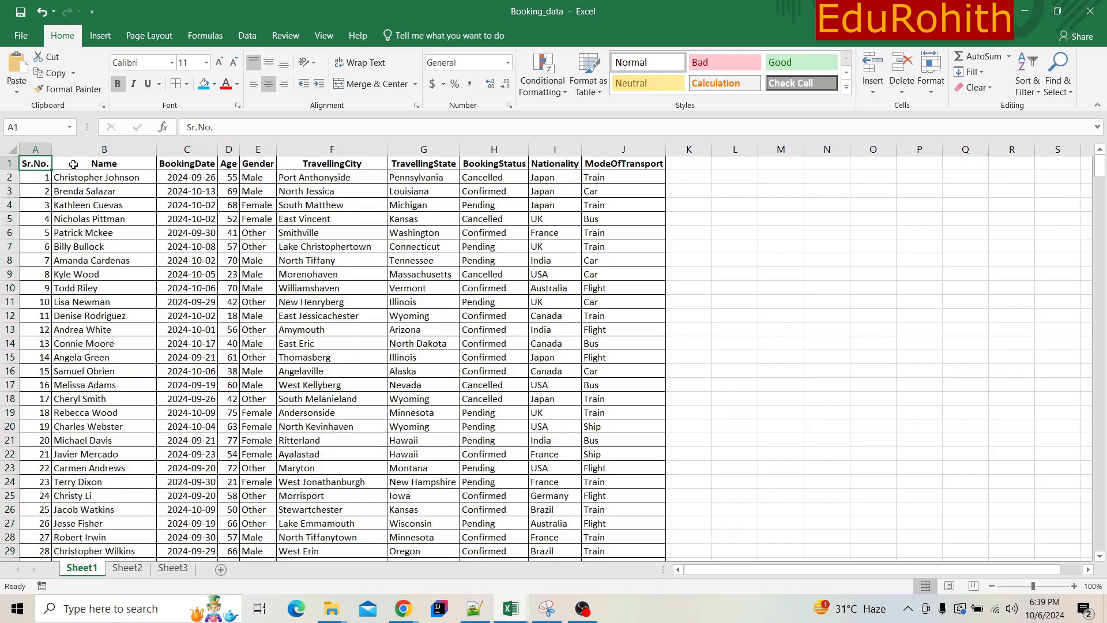
pyautogui.click(105, 164)
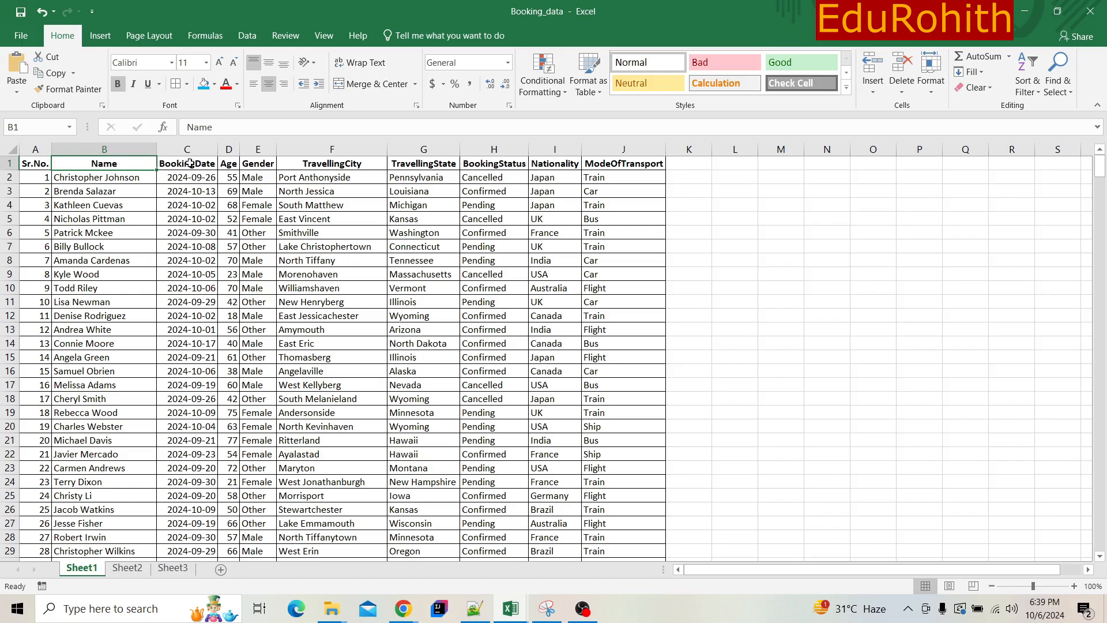
pyautogui.click(211, 164)
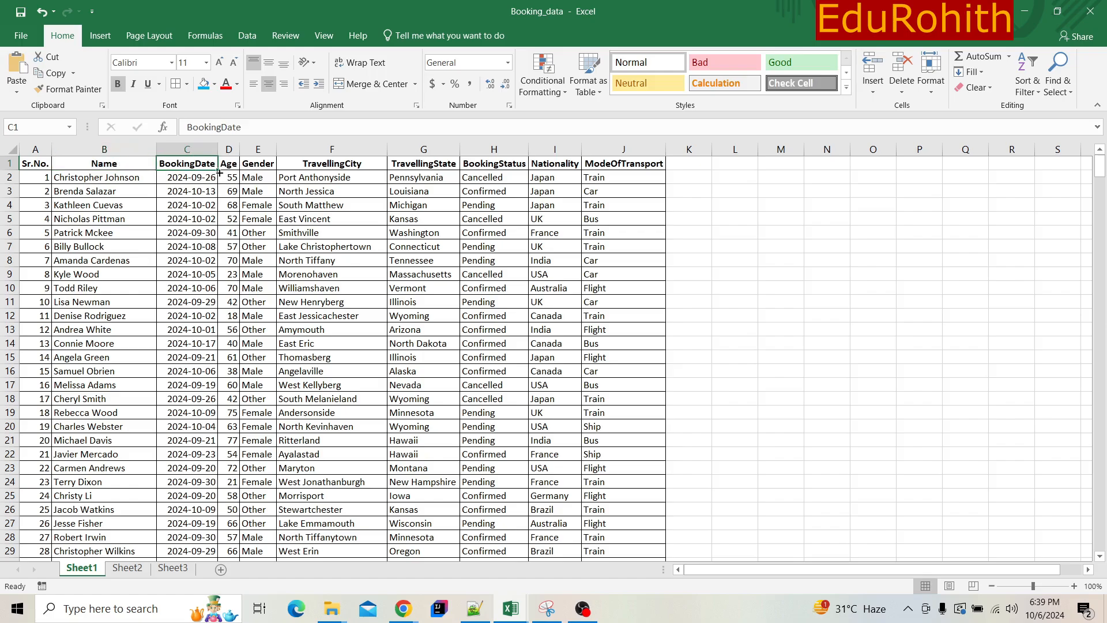
pyautogui.click(229, 162)
pyautogui.click(254, 162)
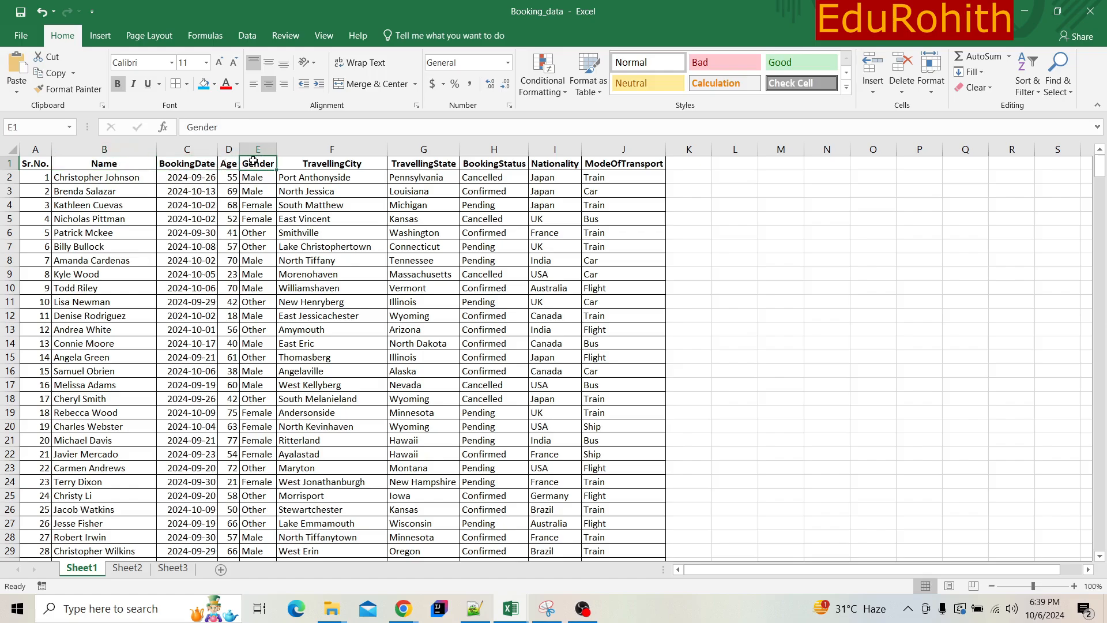
pyautogui.click(298, 160)
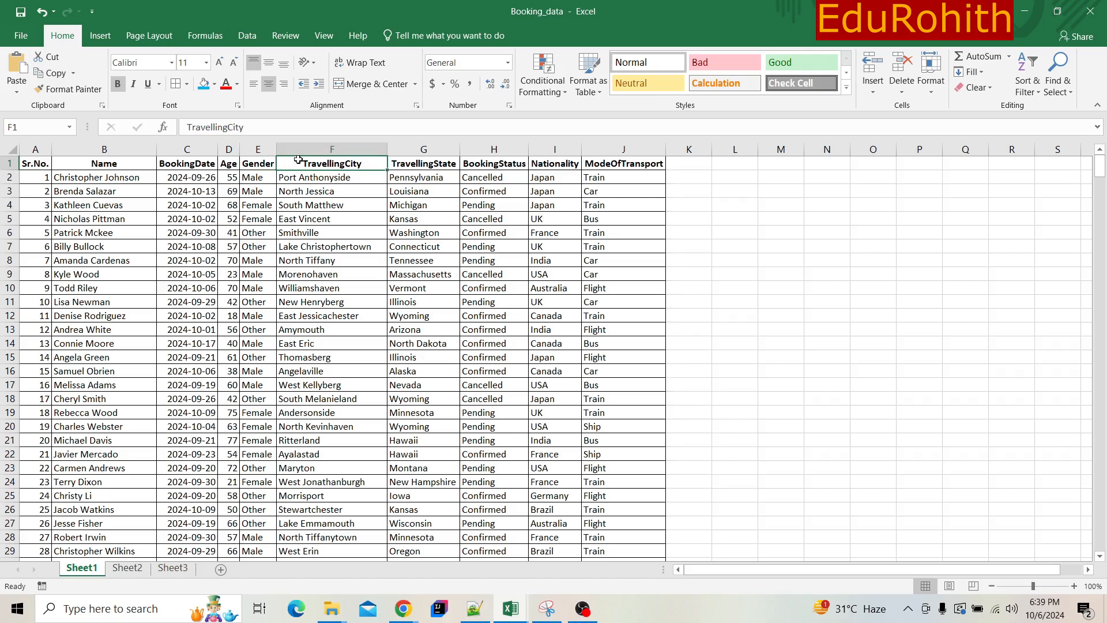
pyautogui.click(415, 166)
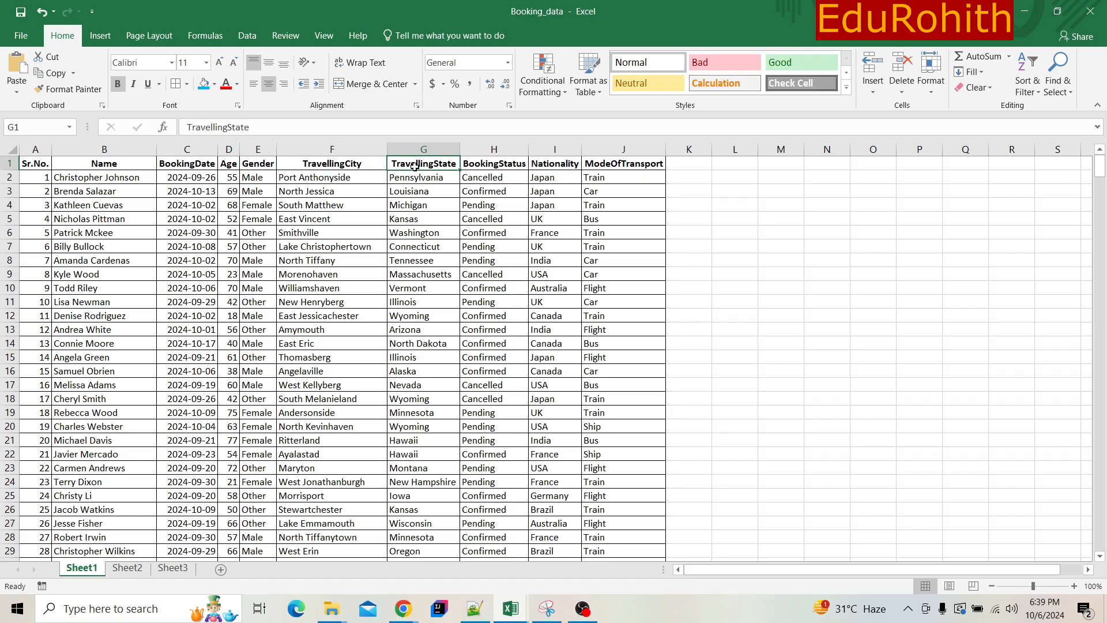
pyautogui.click(487, 150)
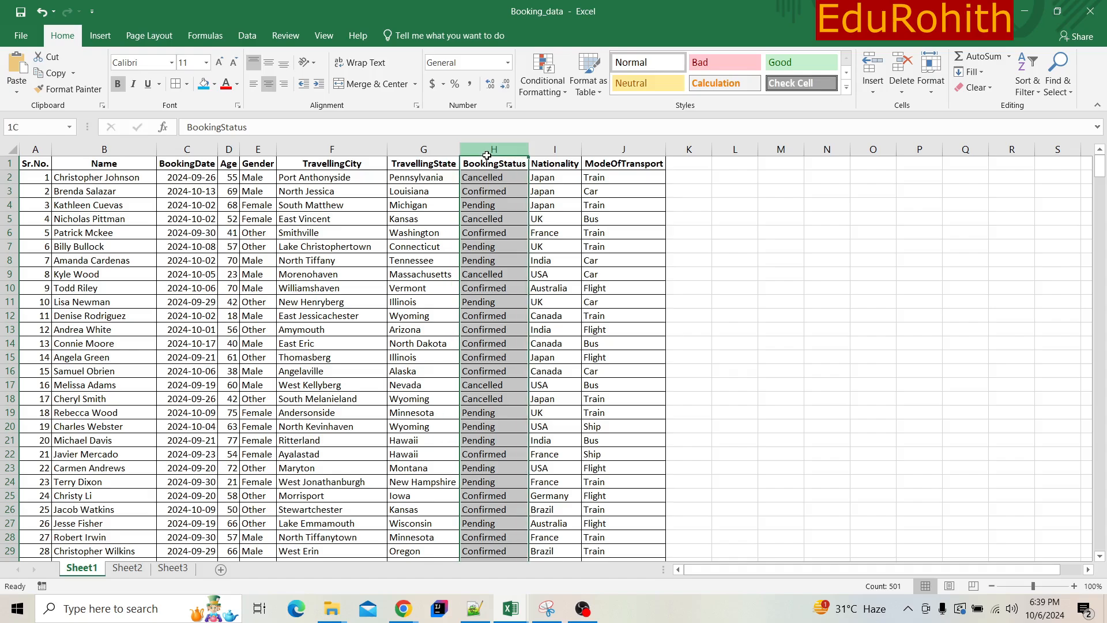
pyautogui.click(485, 164)
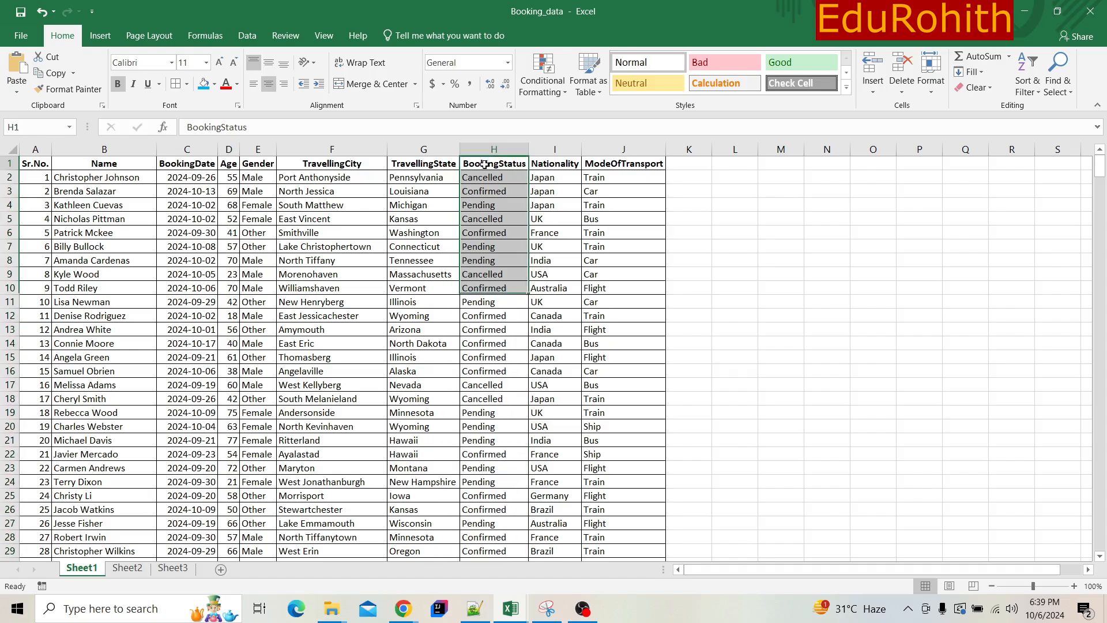
pyautogui.click(545, 163)
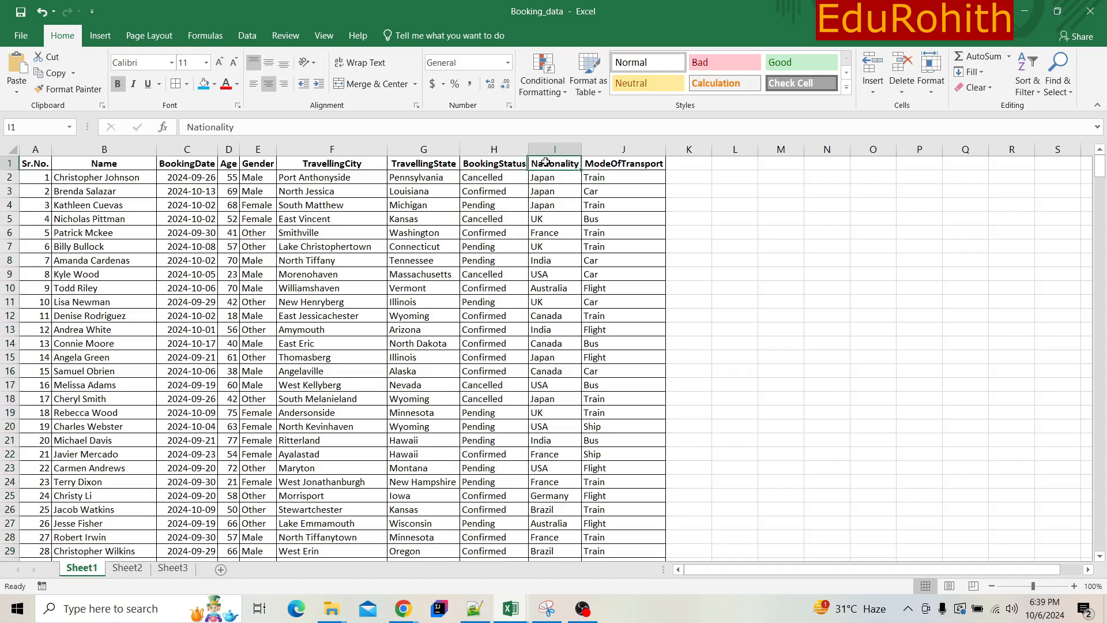
pyautogui.click(622, 163)
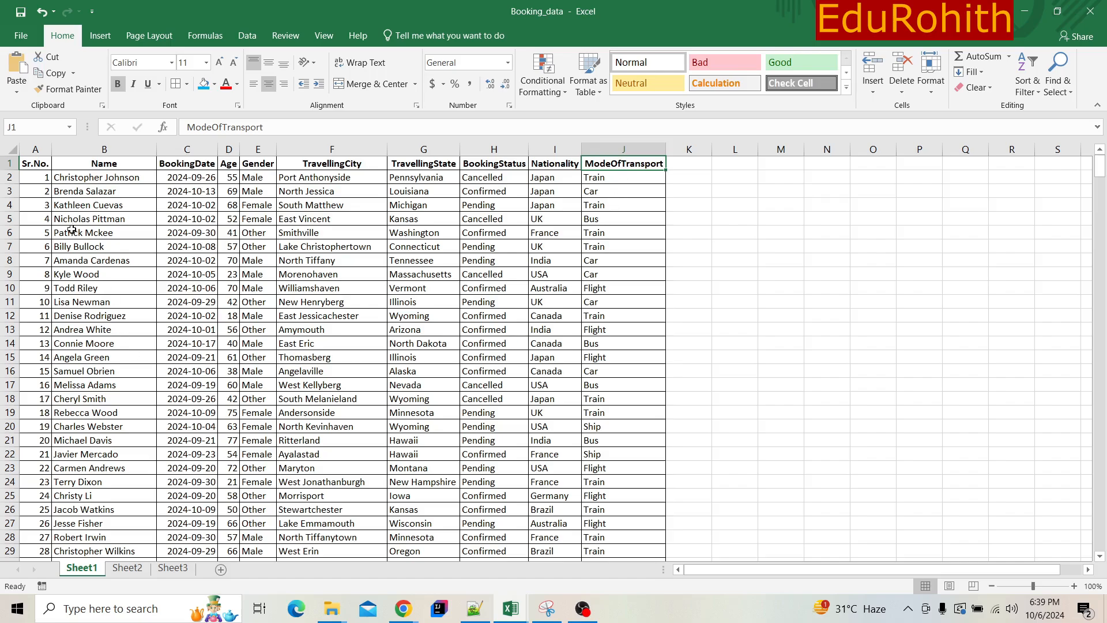
# - Highlight the booking records in A1:I37, then clear the highlight by selecting cell E11
pyautogui.moveTo(42, 166); pyautogui.dragTo(536, 315)
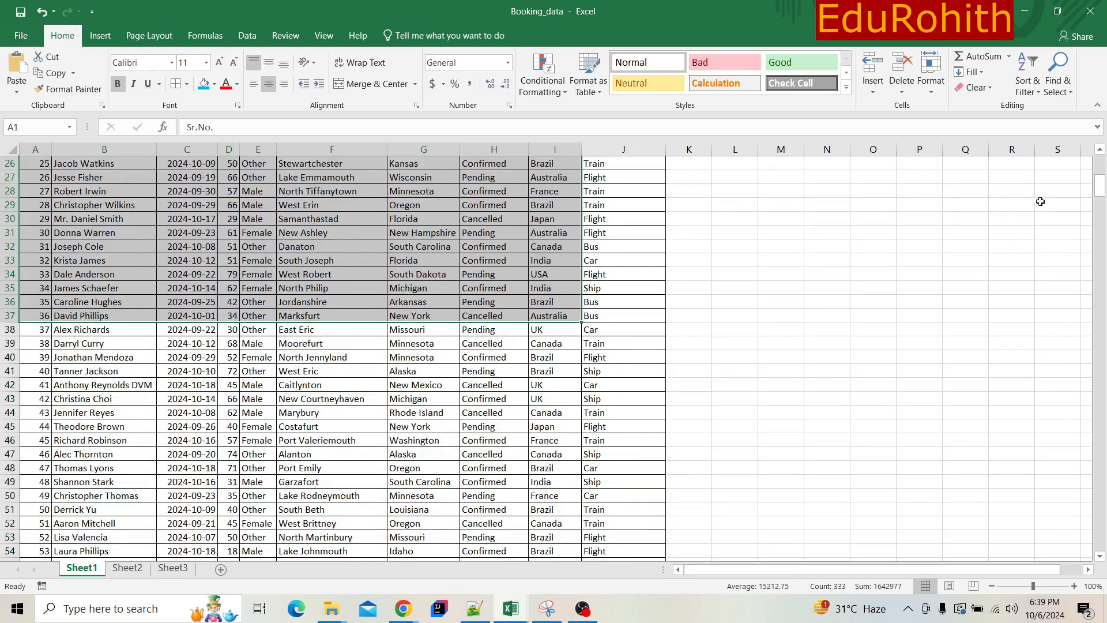
pyautogui.scroll(8, 1089, 164)
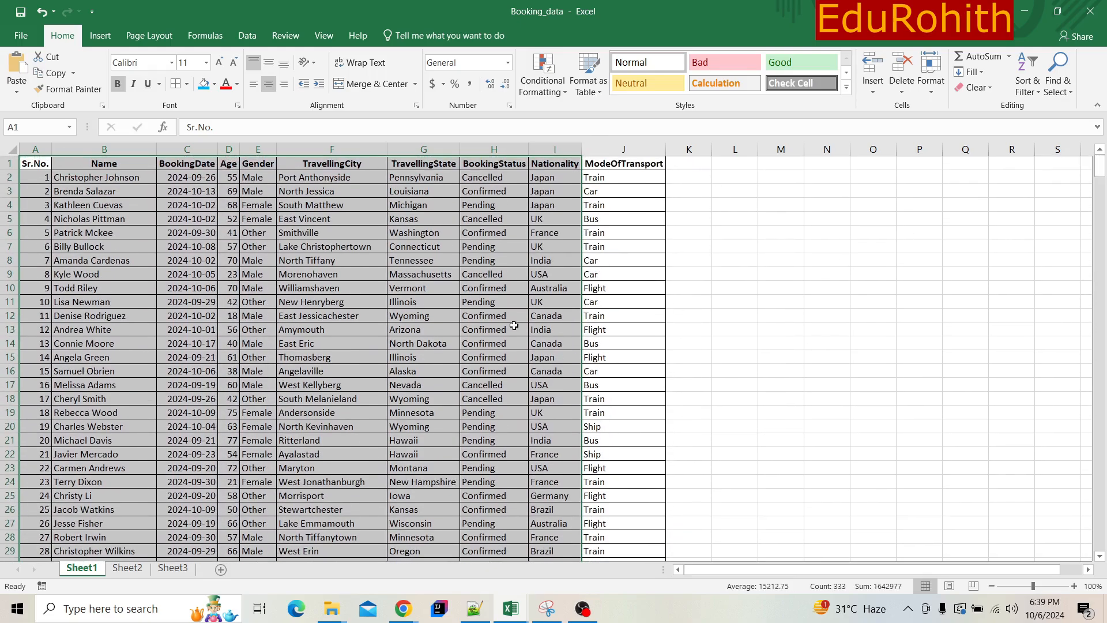
pyautogui.click(251, 302)
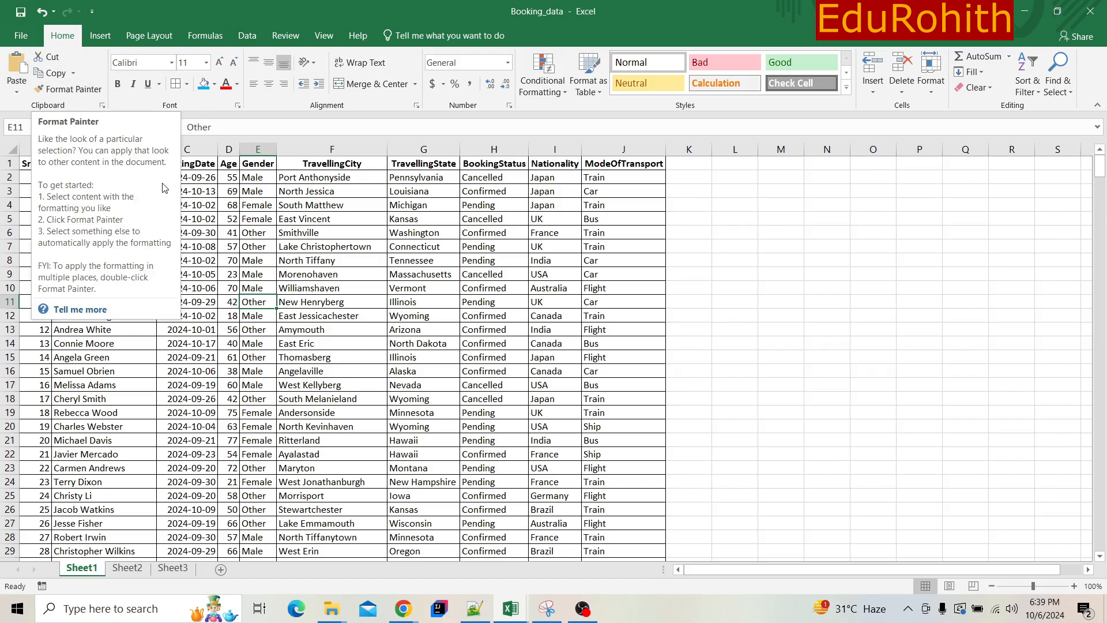
# - Enter the sample text "EduROhith" in the empty cell M5, beside the booking data
pyautogui.click(778, 225)
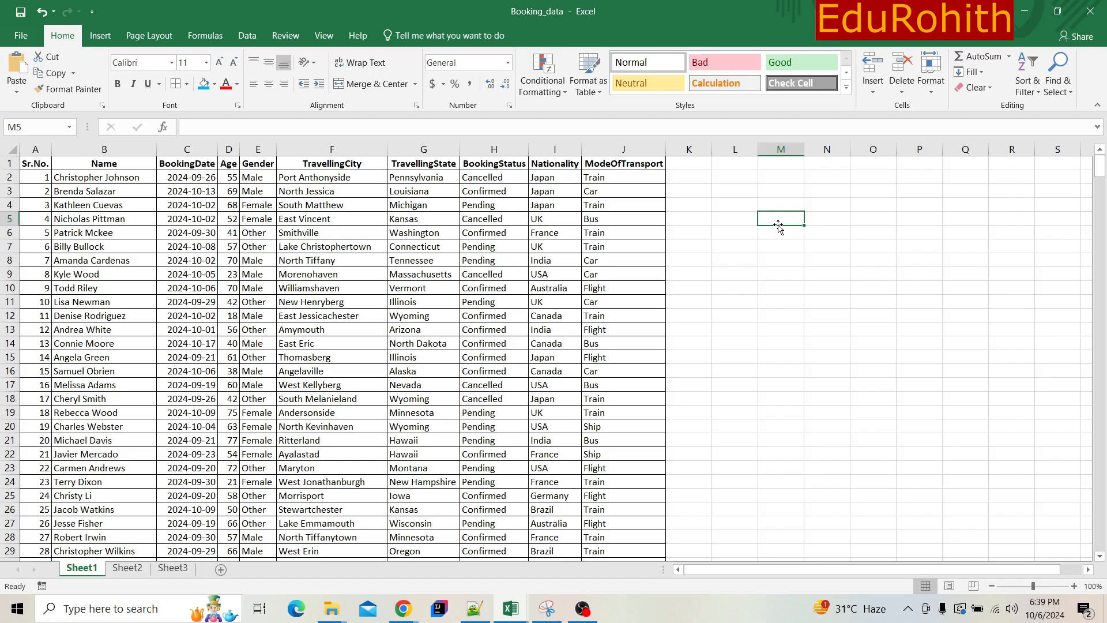
pyautogui.write('EduROhi')
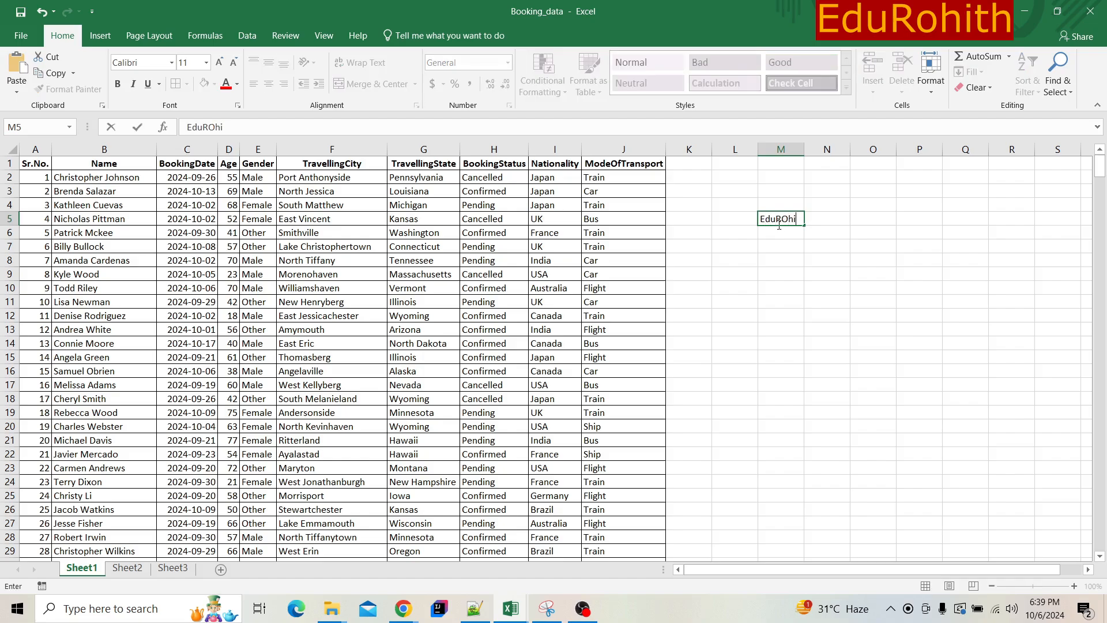
pyautogui.write('th')
pyautogui.press('Return')
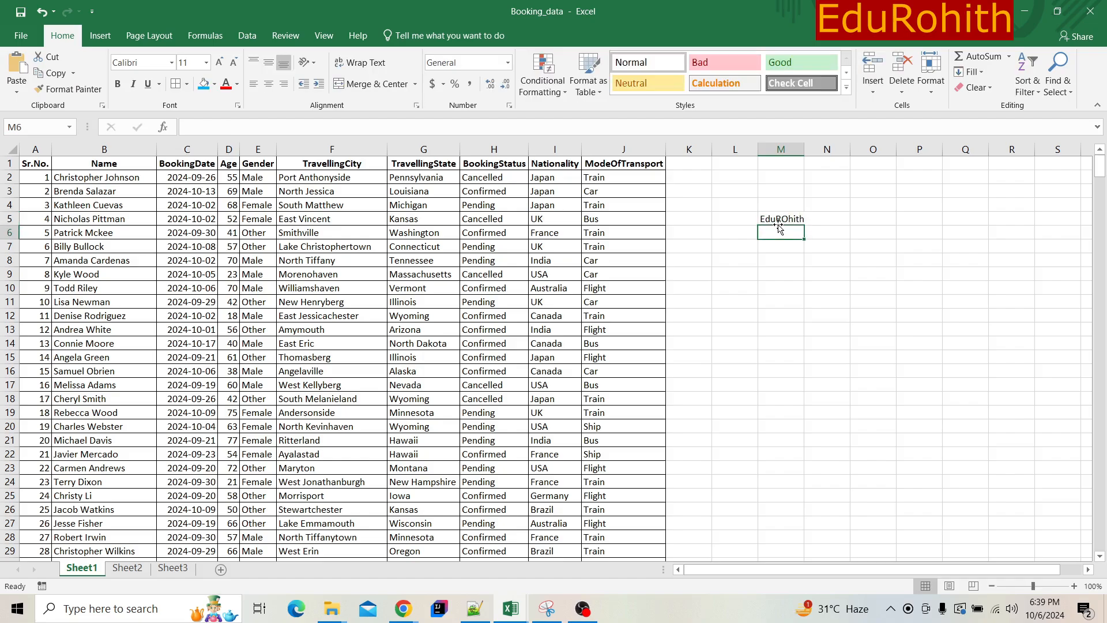
# - Copy the text in cell M5 to cell M8 and autofit column M to its contents
pyautogui.click(779, 219)
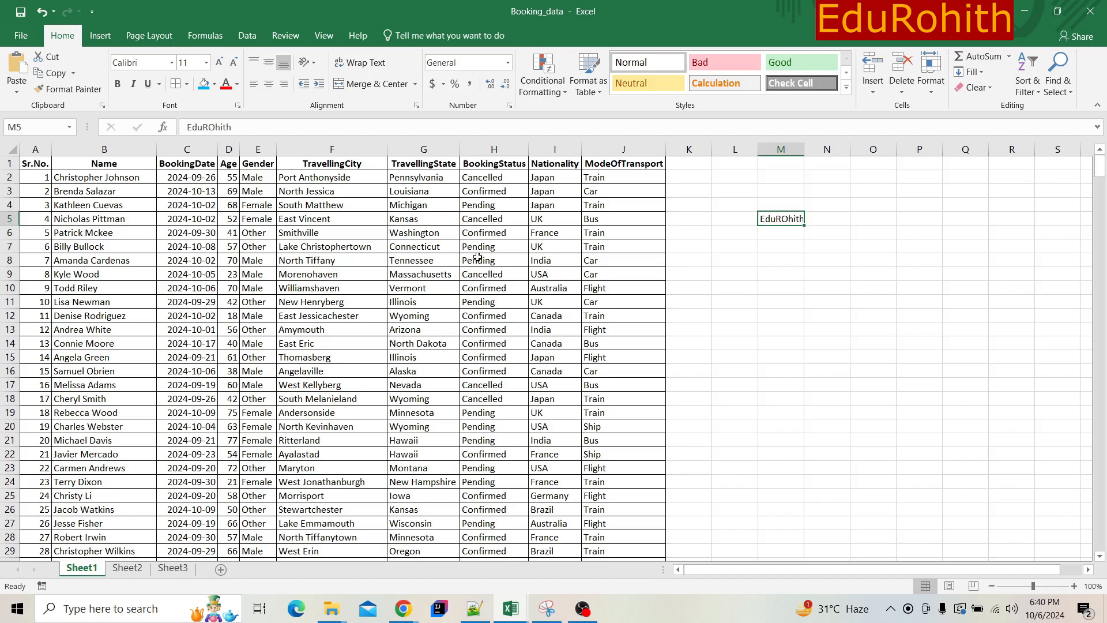
pyautogui.click(52, 72)
pyautogui.click(785, 259)
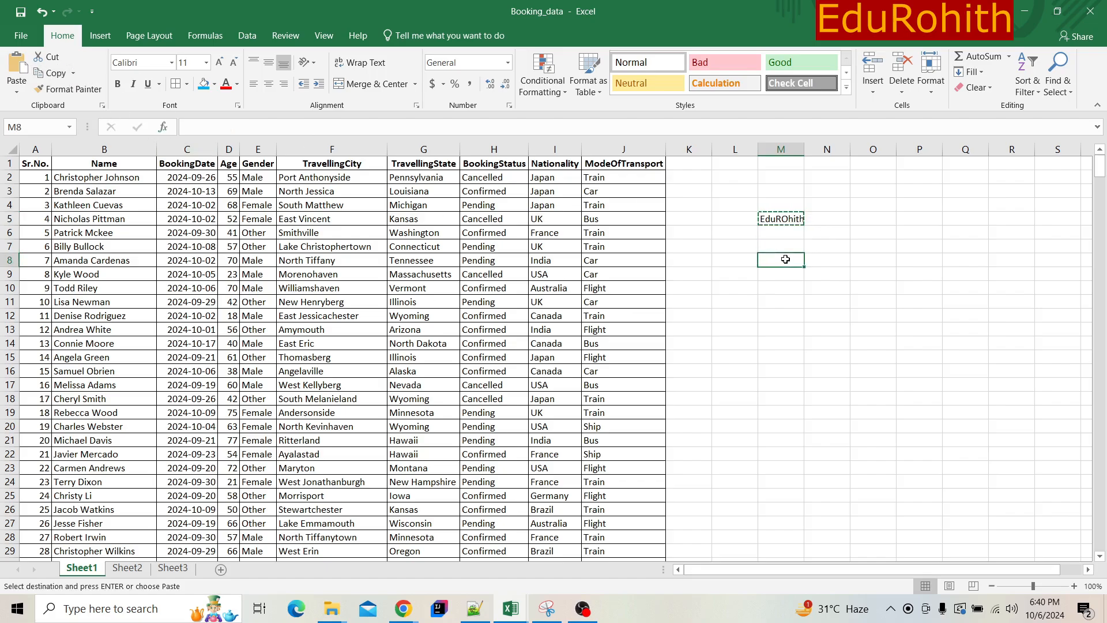
pyautogui.click(17, 68)
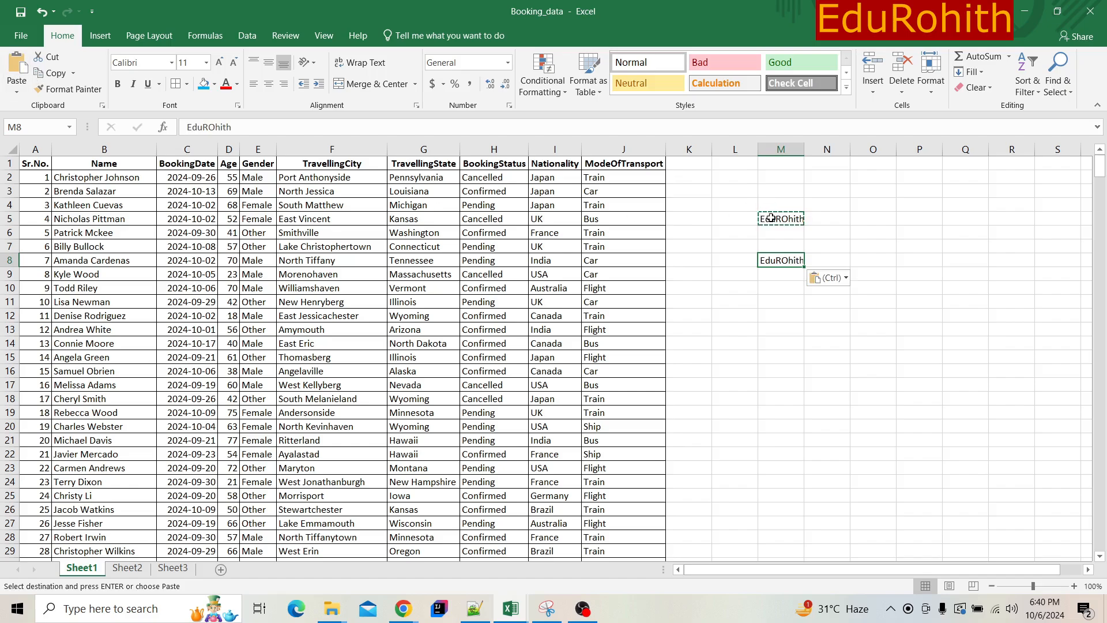
pyautogui.doubleClick(804, 151)
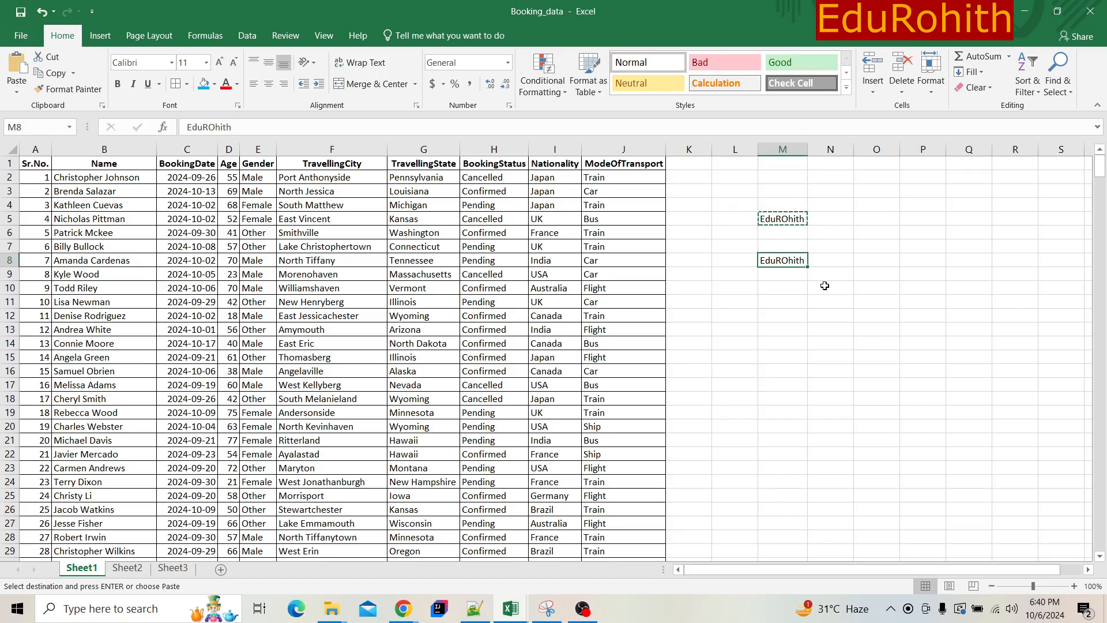
# - Paste another copy of the M5 text into cell P9, keeping the default paste format
pyautogui.click(842, 211)
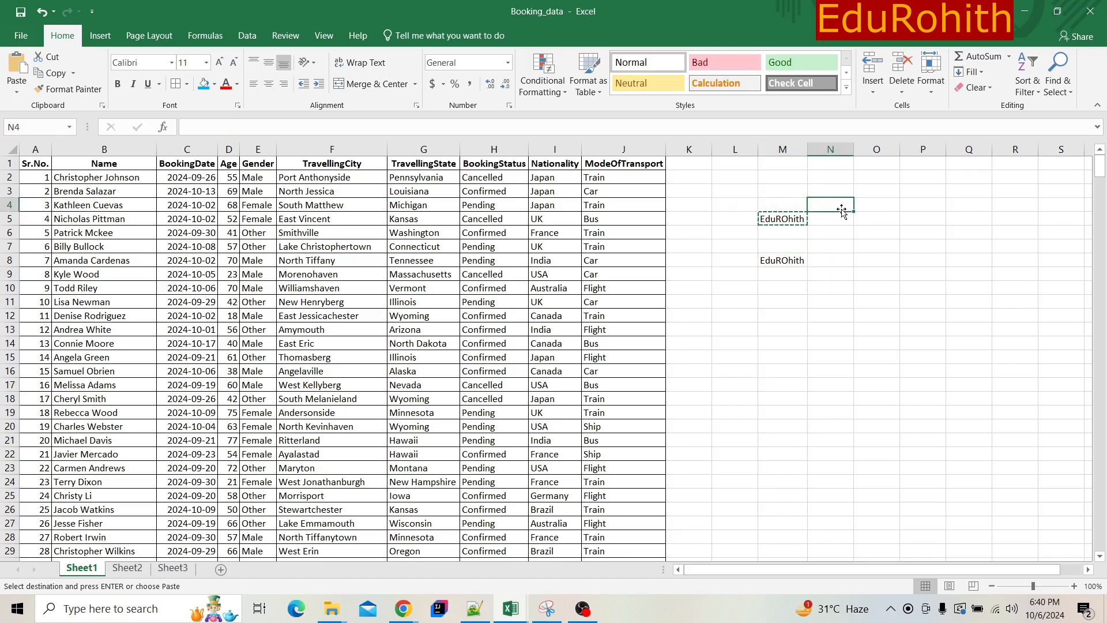
pyautogui.click(771, 220)
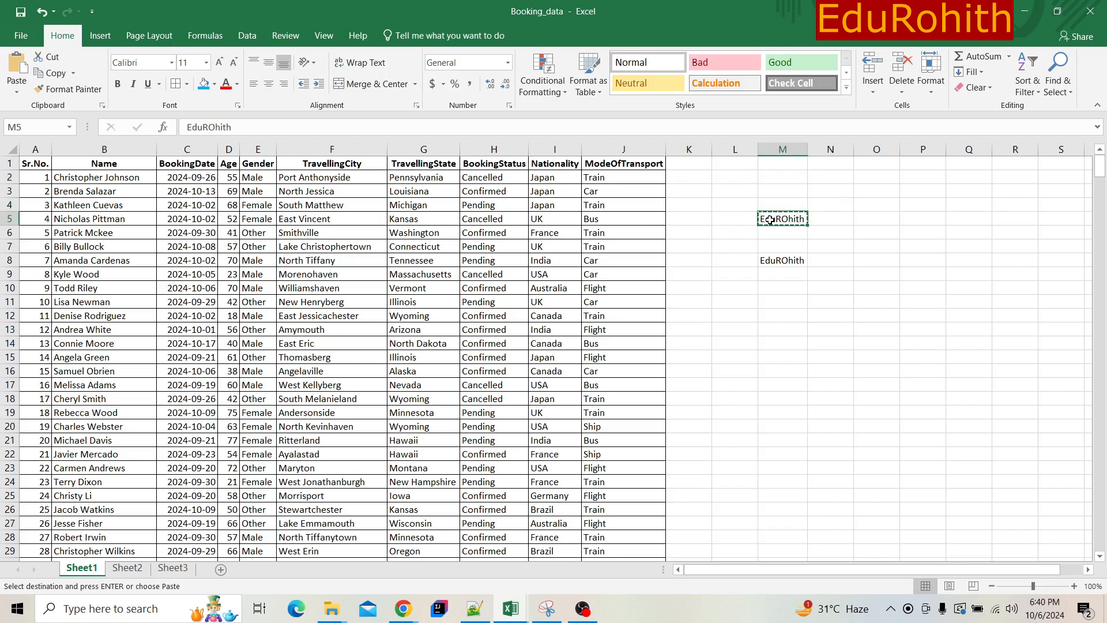
pyautogui.click(908, 271)
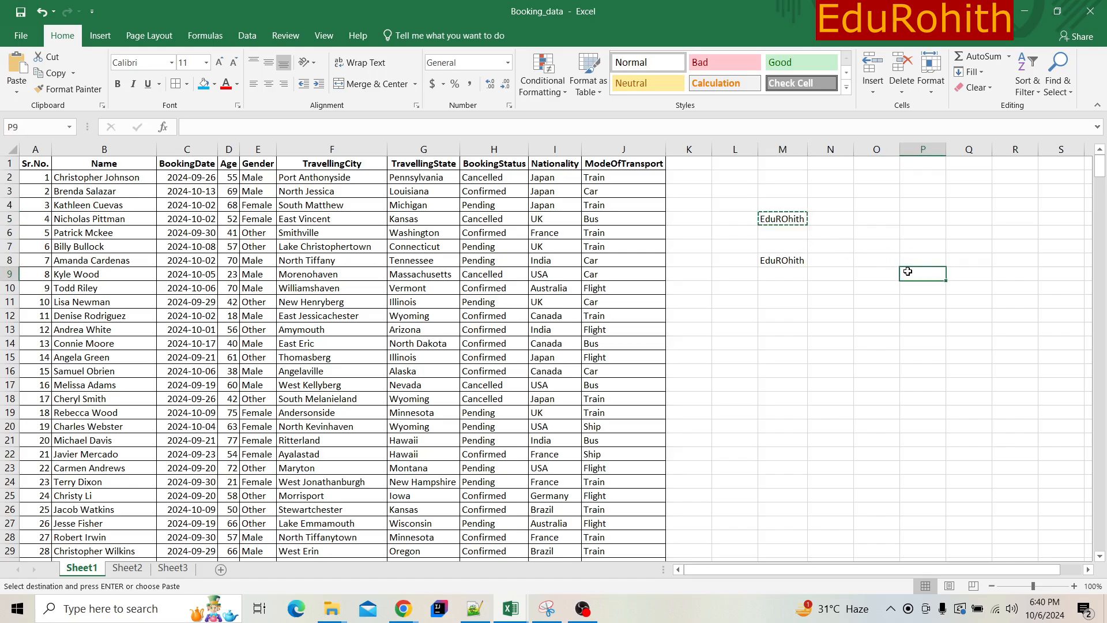
pyautogui.write('EduROhith')
pyautogui.press('ctrl')
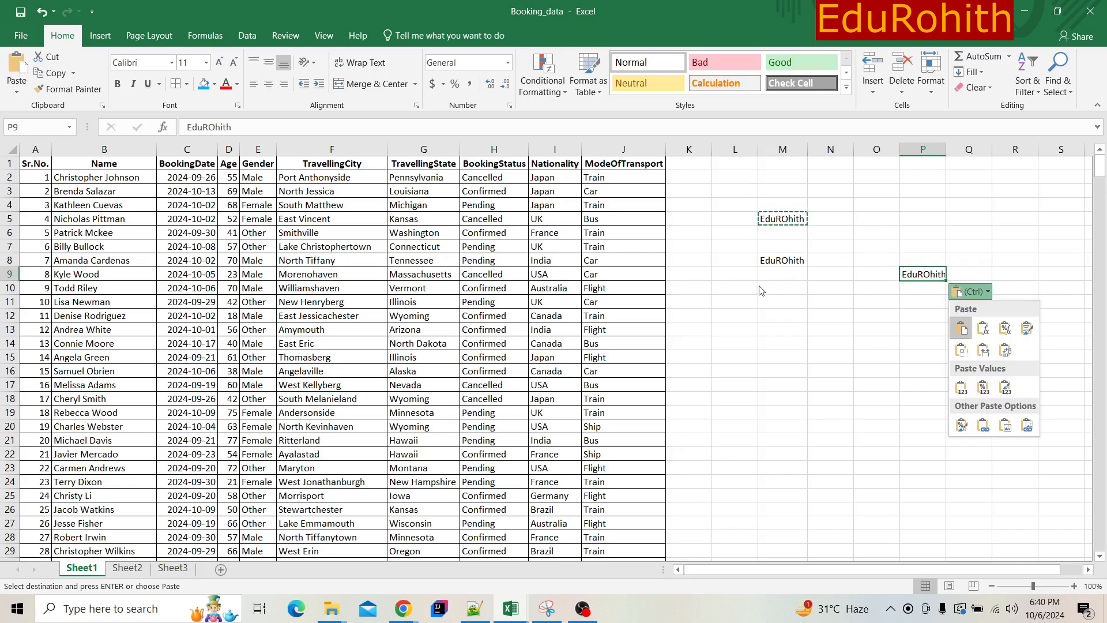
pyautogui.press('ctrl')
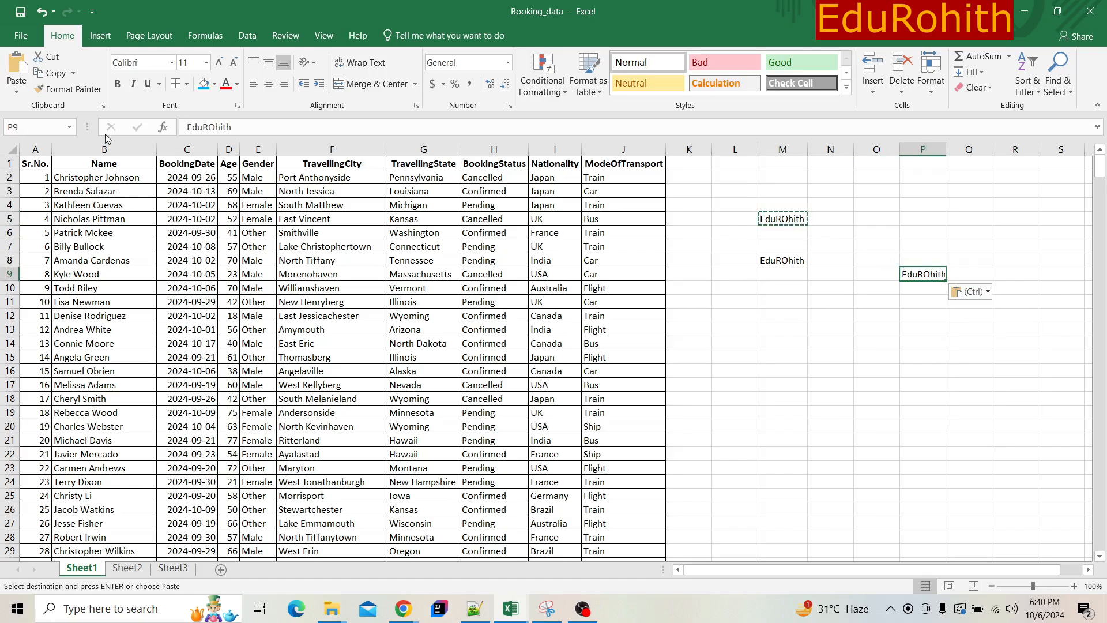
# - Cut the text from cell M5 and paste it into cell M12, then check the source cell
pyautogui.click(795, 218)
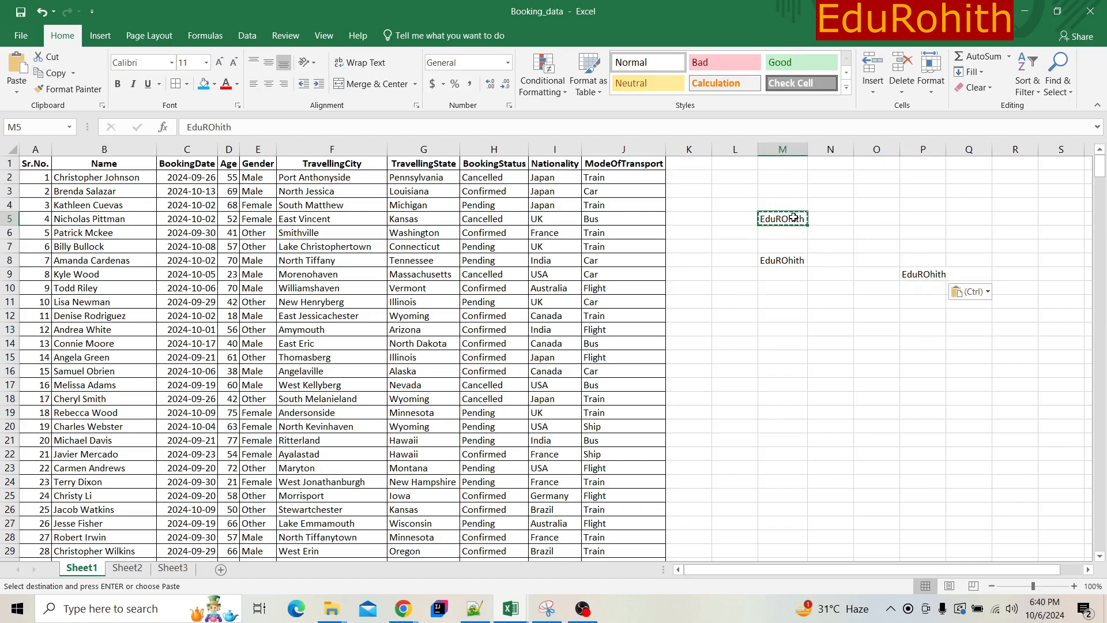
pyautogui.click(49, 57)
pyautogui.click(780, 319)
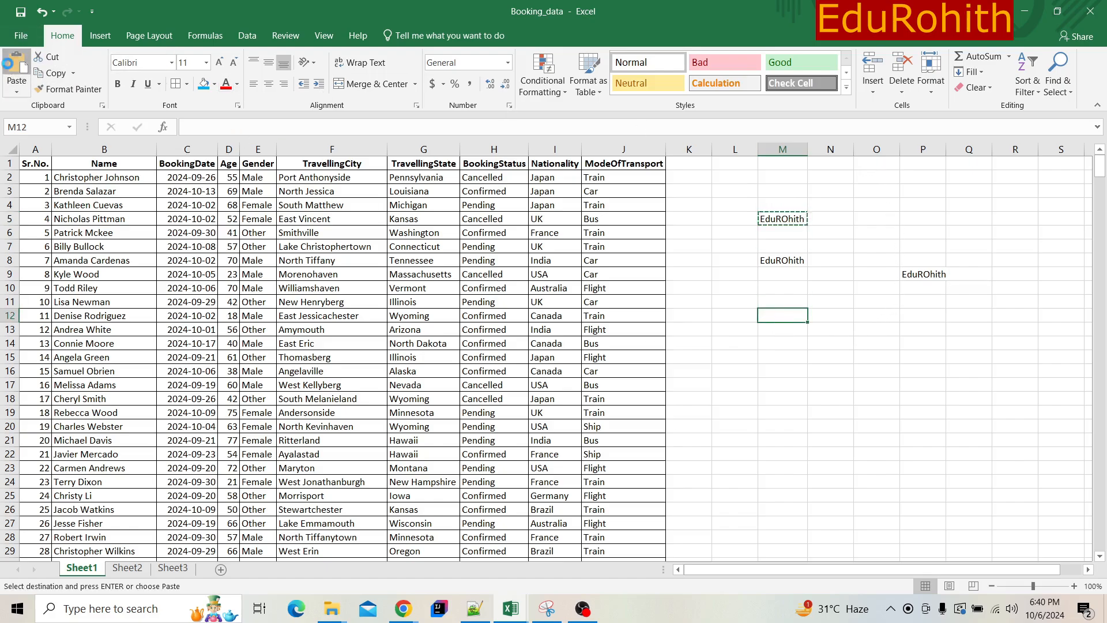
pyautogui.hotkey('ctrl', 'v')
pyautogui.click(775, 220)
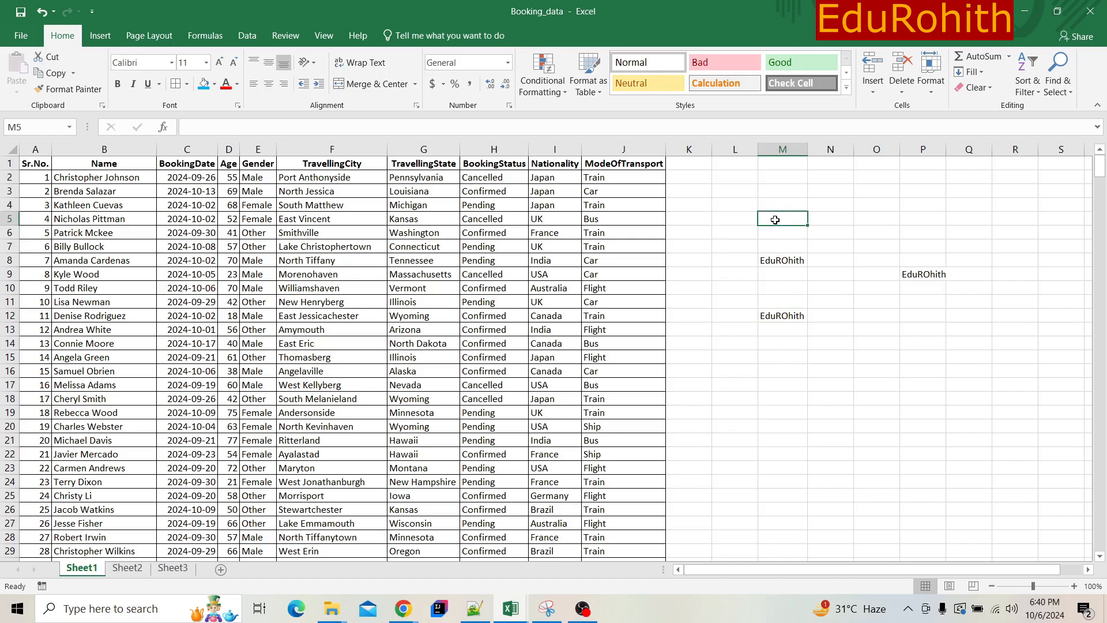
# - Widen column M slightly beyond its text and select the empty cell M3
pyautogui.click(795, 318)
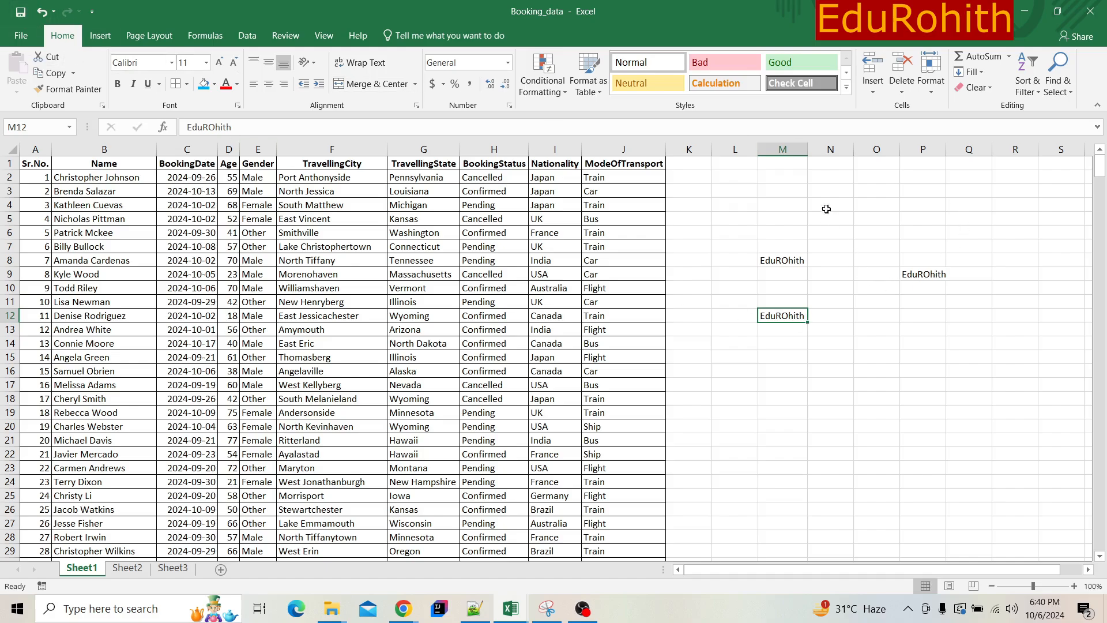
pyautogui.moveTo(804, 152); pyautogui.dragTo(824, 153)
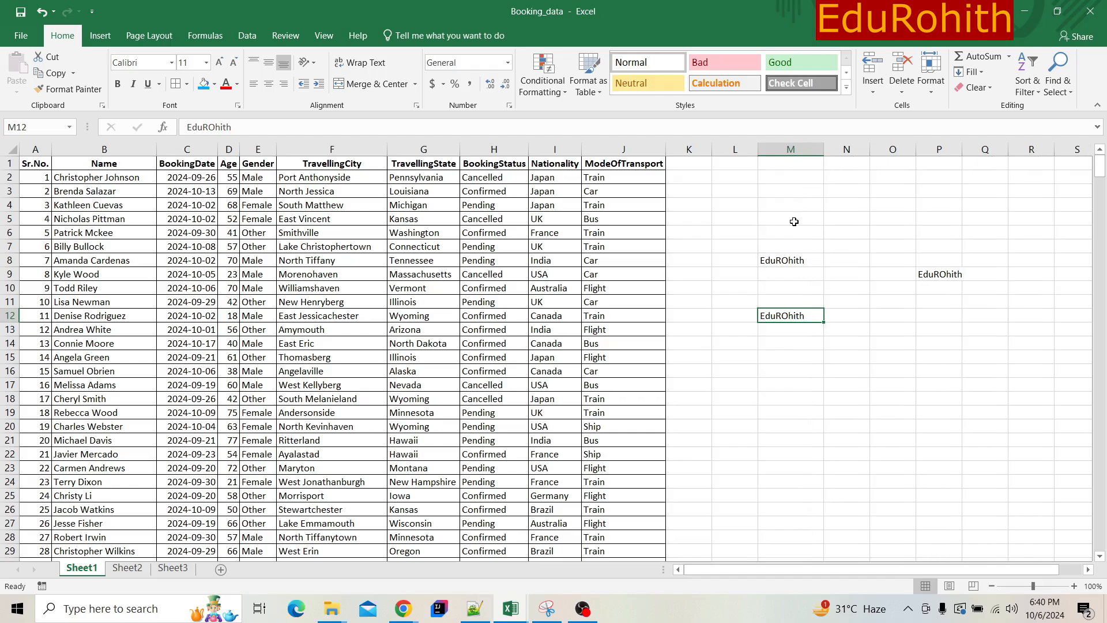
pyautogui.click(794, 222)
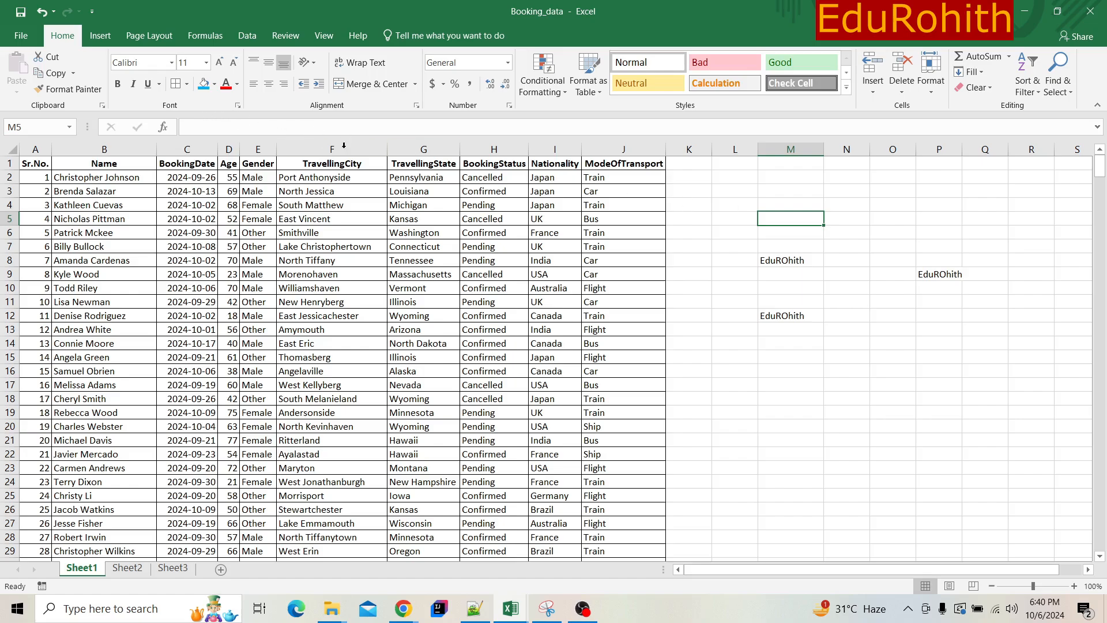
pyautogui.click(795, 258)
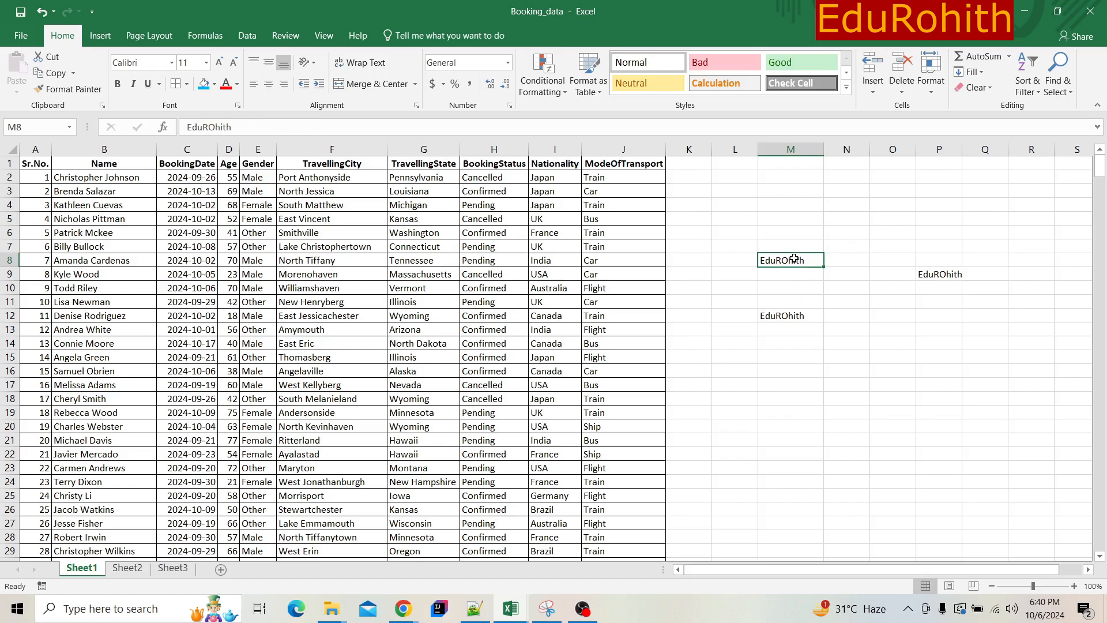
pyautogui.click(790, 188)
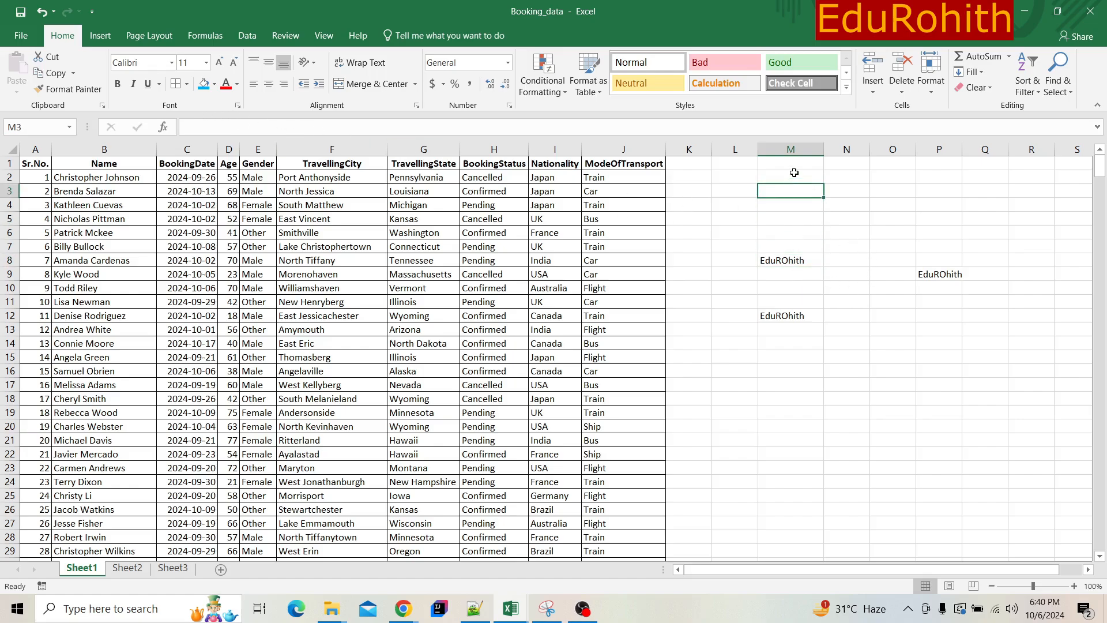
# - Enter "Cntrl + C" in cell M2 and its description "Copy" in cell N2
pyautogui.click(795, 174)
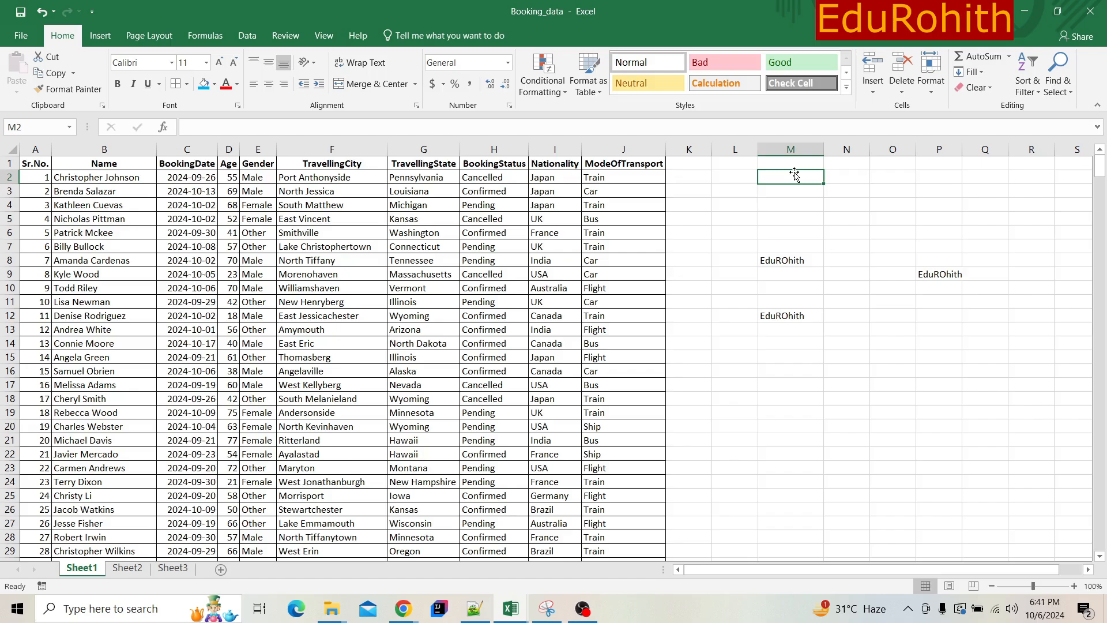
pyautogui.write('Cnt ')
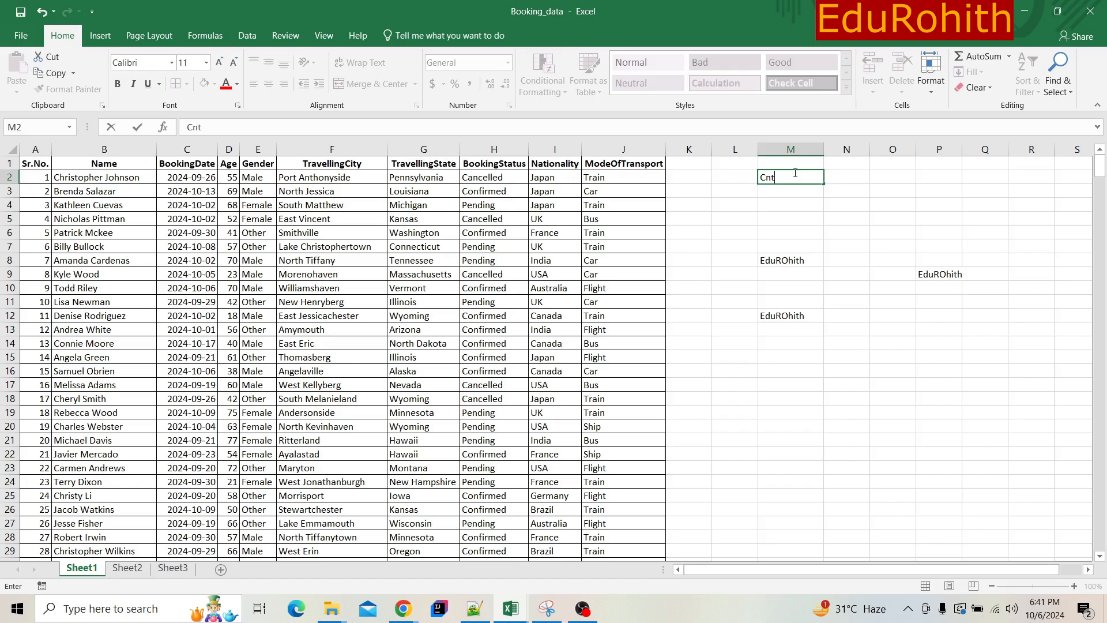
pyautogui.write('rl + C')
pyautogui.press('Tab')
pyautogui.write('C')
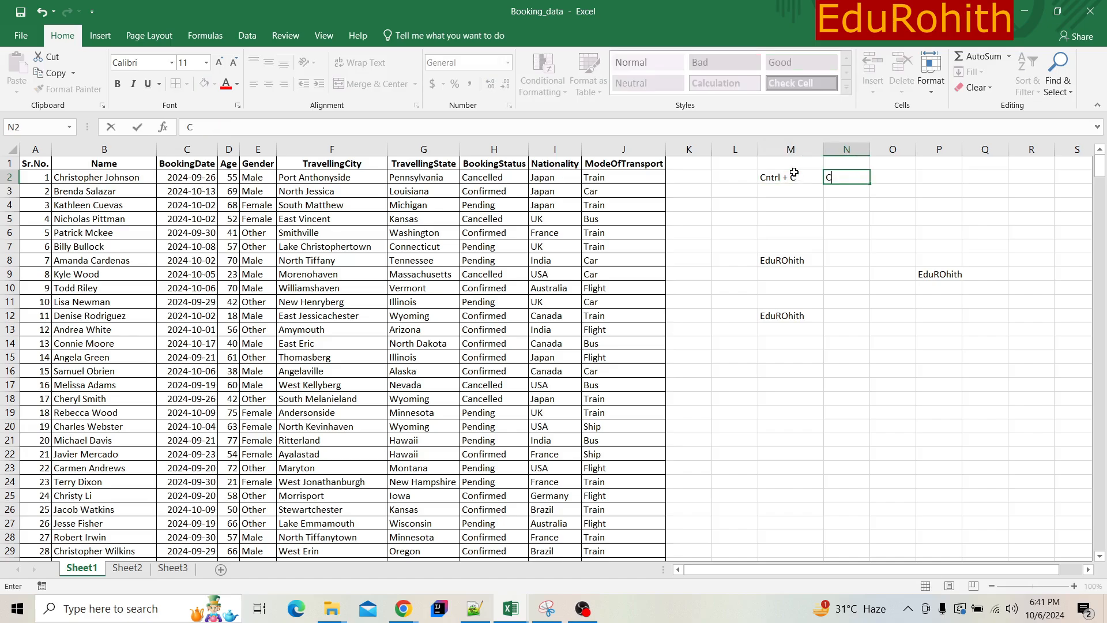
pyautogui.write('opy')
pyautogui.press('Return')
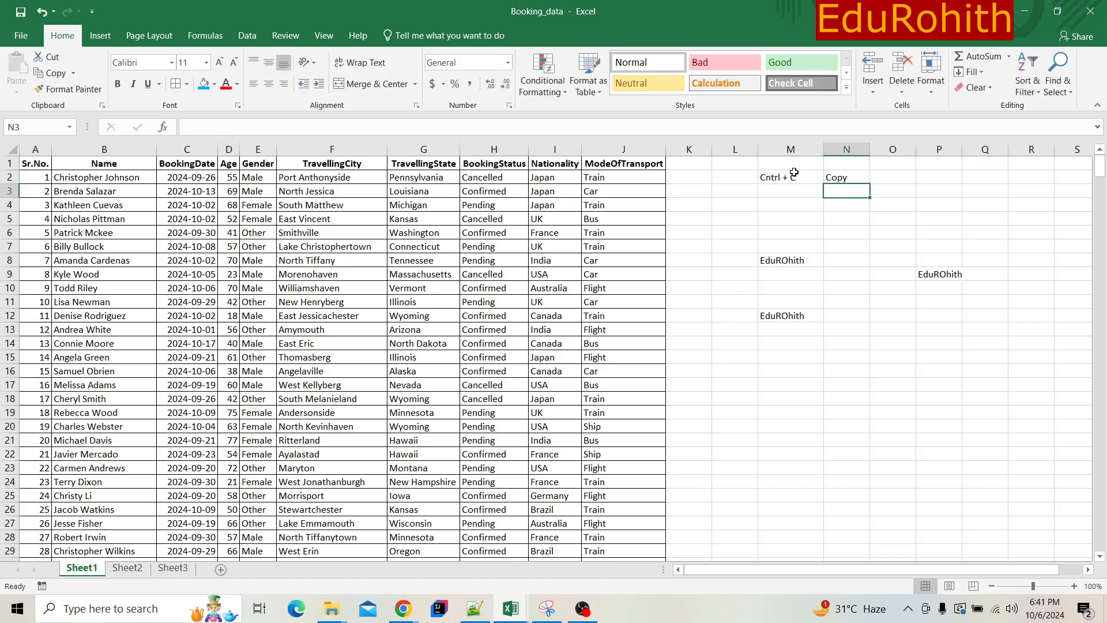
# - Enter "Cntrl + V" in cell M3 and its description "Paste" in cell N3
pyautogui.press('Left')
pyautogui.write('Cn')
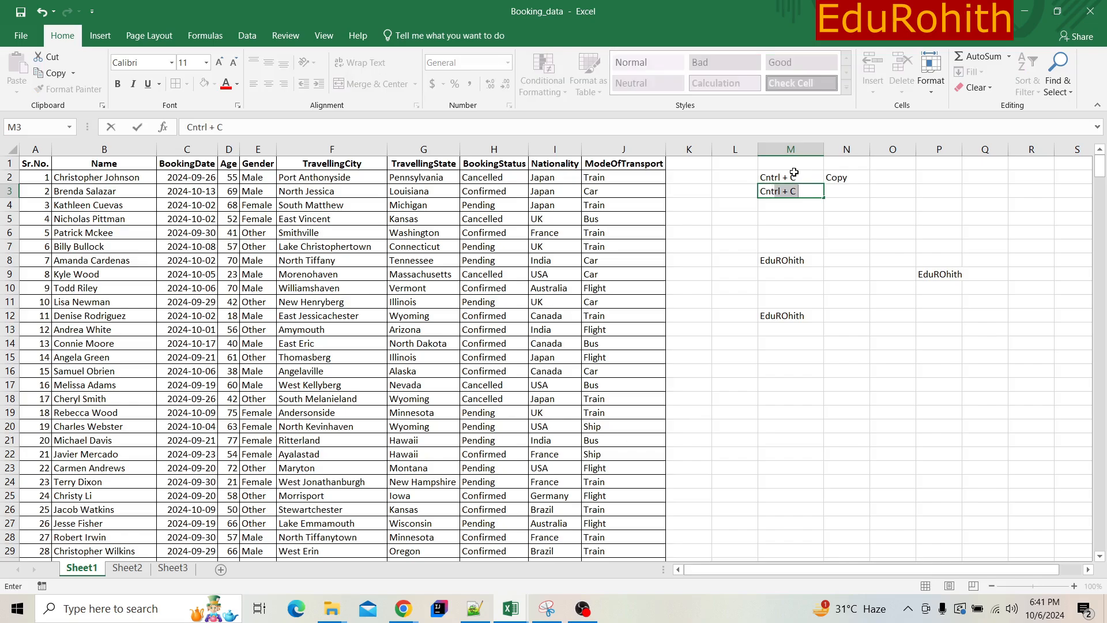
pyautogui.write('trl + V')
pyautogui.press('Tab')
pyautogui.write('P')
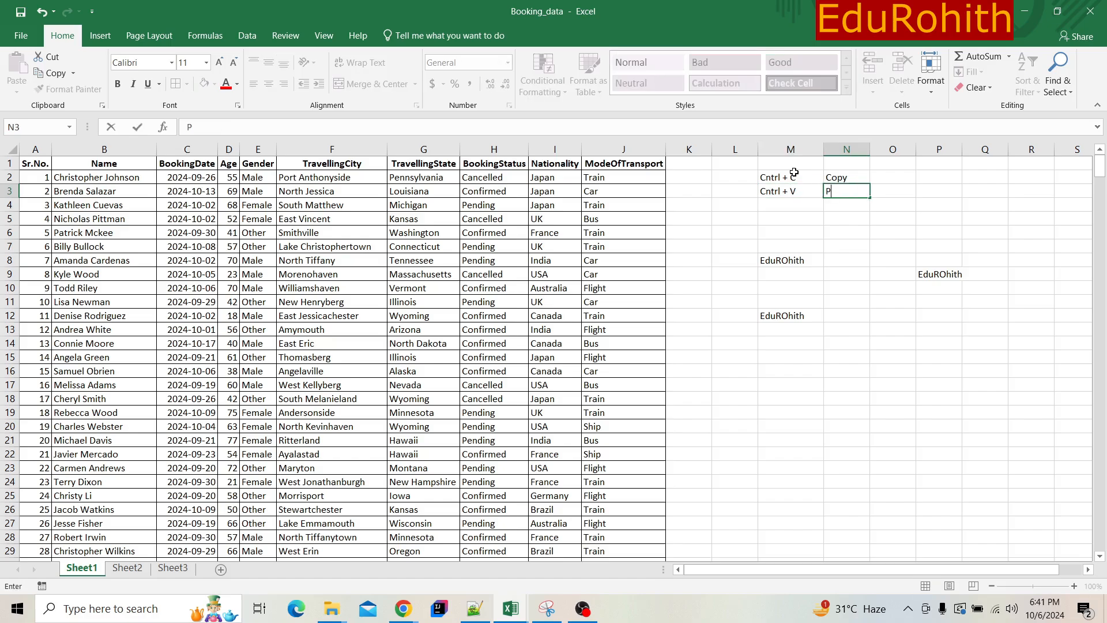
pyautogui.write('aste')
pyautogui.press('Return')
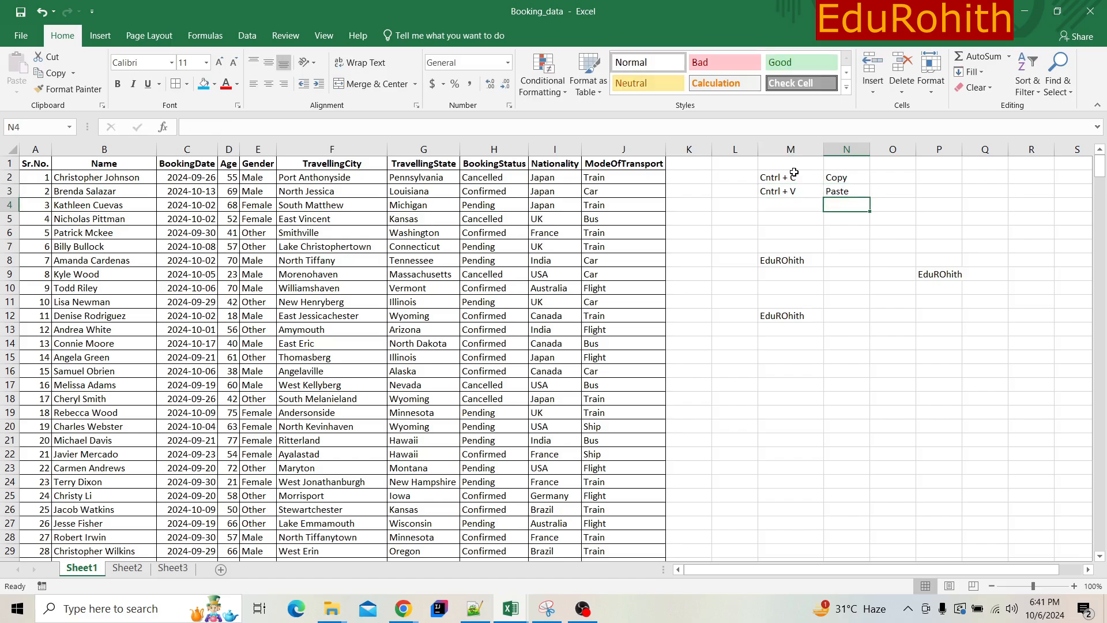
# - Enter "Cntl + X" in cell M4 and its description "Cut" in cell N4
pyautogui.write('Cnt')
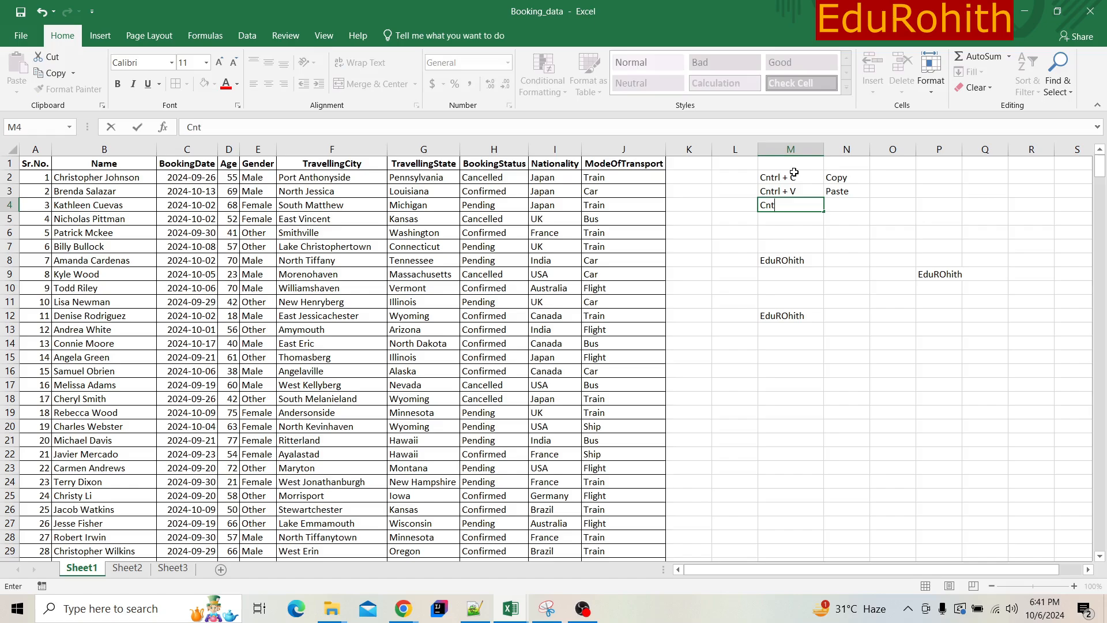
pyautogui.write('l + X')
pyautogui.press('Tab')
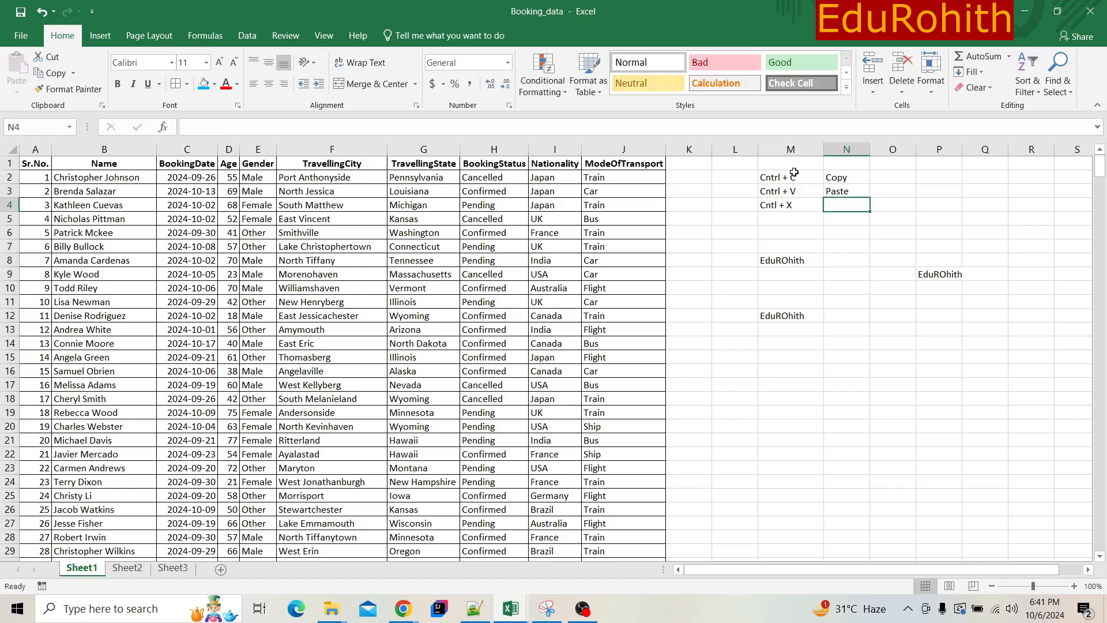
pyautogui.write('Cut')
pyautogui.press('Return')
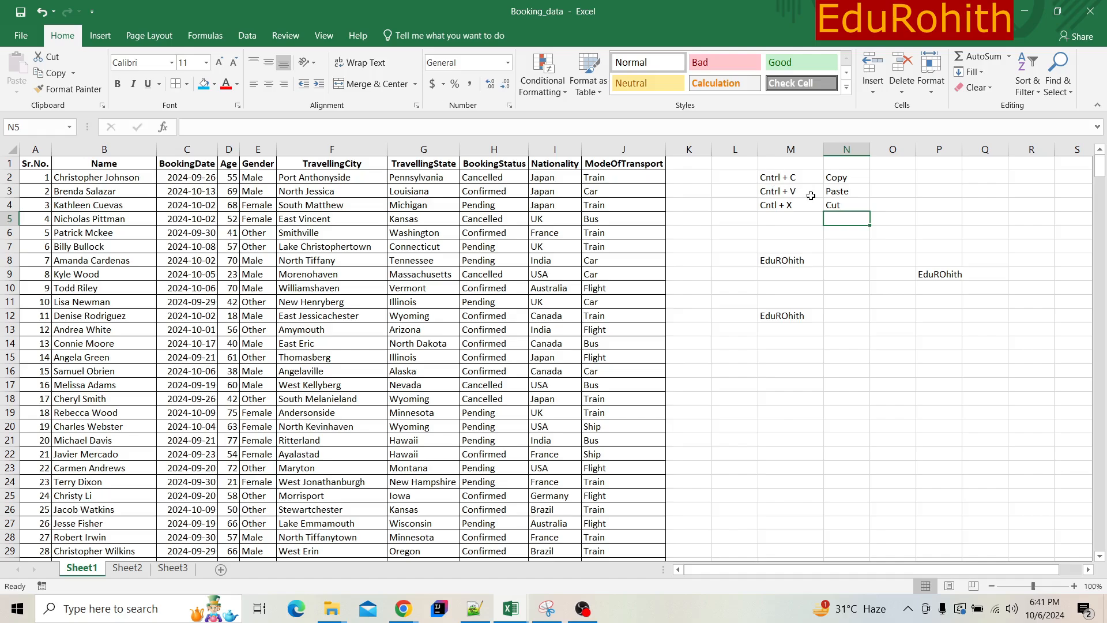
pyautogui.moveTo(763, 177); pyautogui.dragTo(836, 510)
pyautogui.click(939, 301)
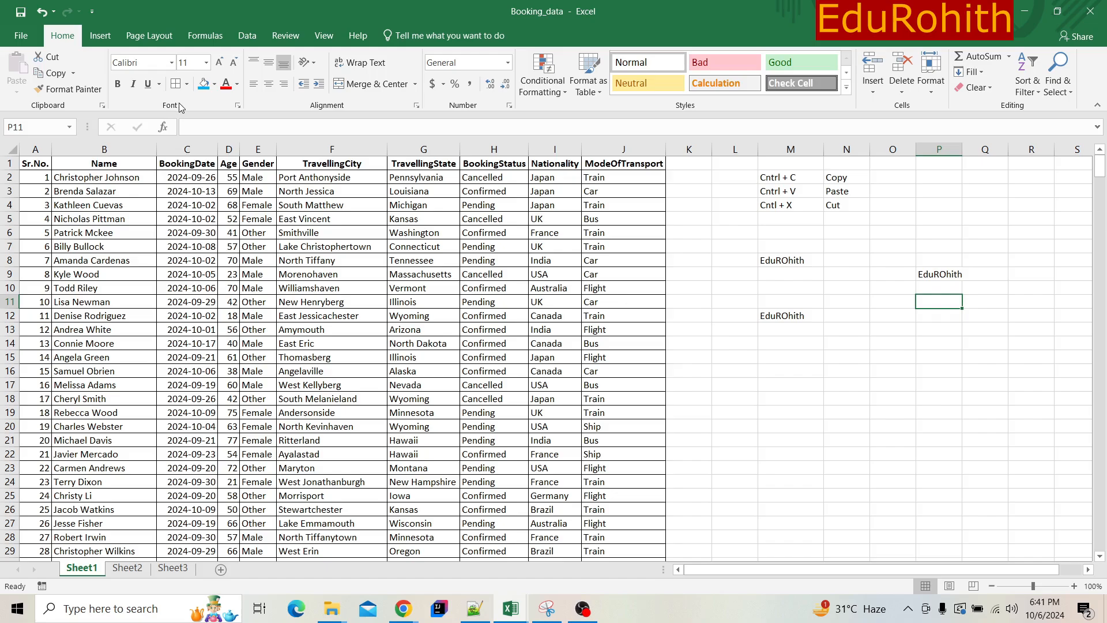
# - Change the font of the text in cell M8 to Algerian
pyautogui.click(793, 260)
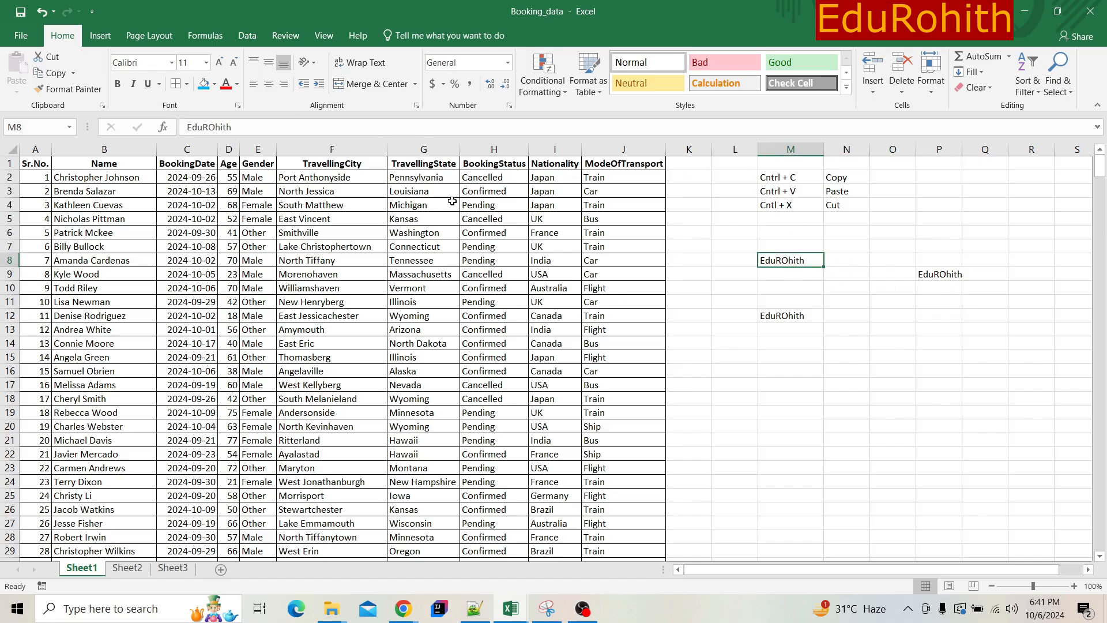
pyautogui.click(174, 62)
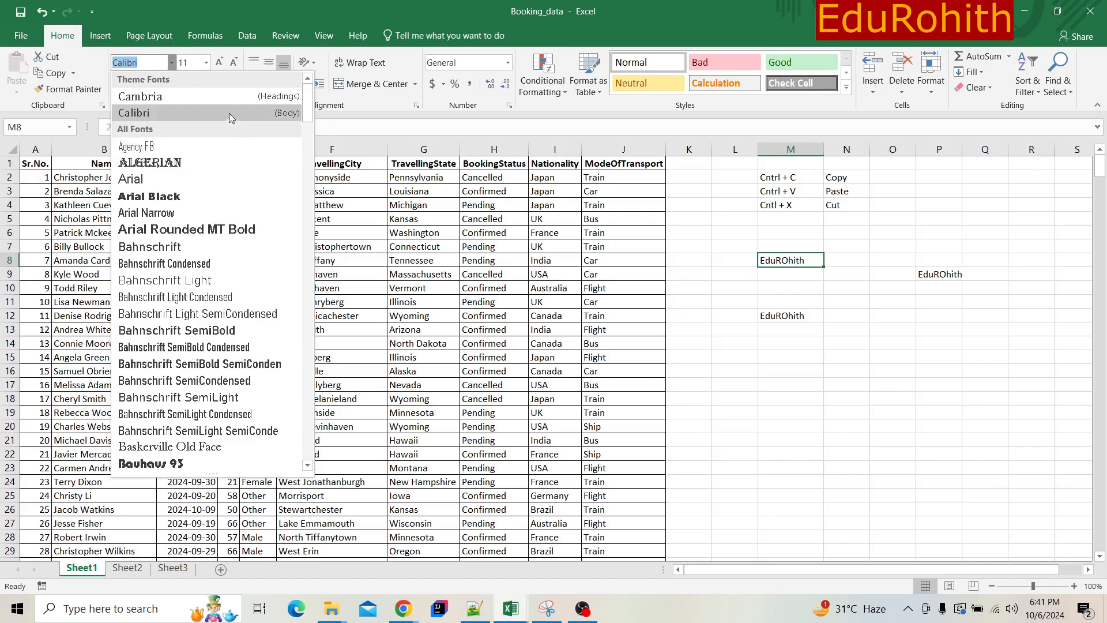
pyautogui.click(830, 290)
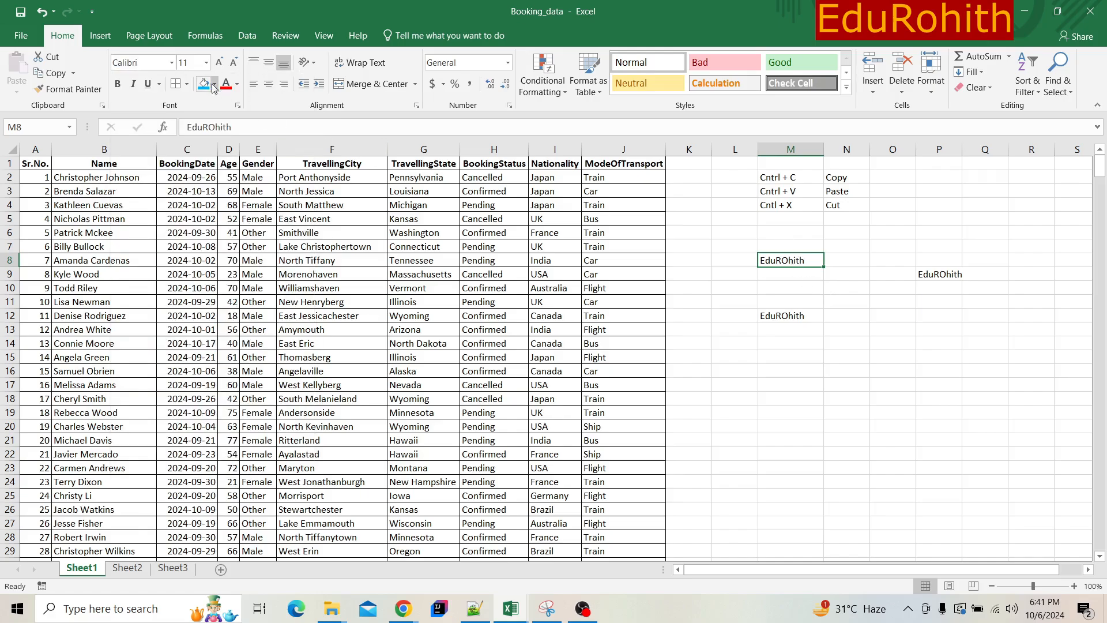
pyautogui.click(171, 62)
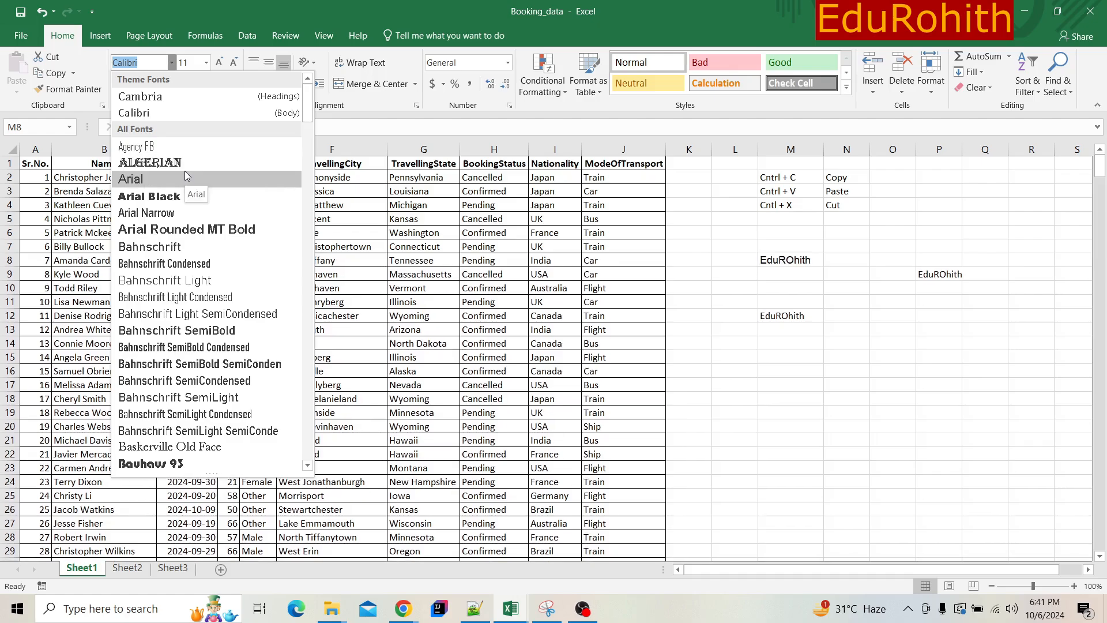
pyautogui.click(185, 166)
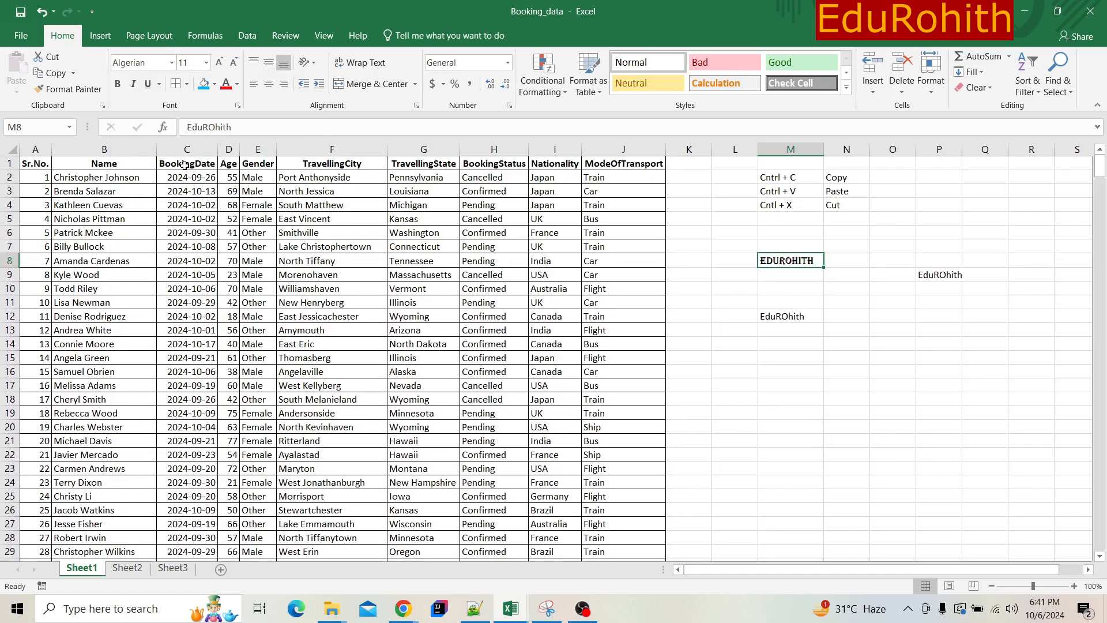
# - Set the font of the text in cell M8 to Times New Roman
pyautogui.click(171, 63)
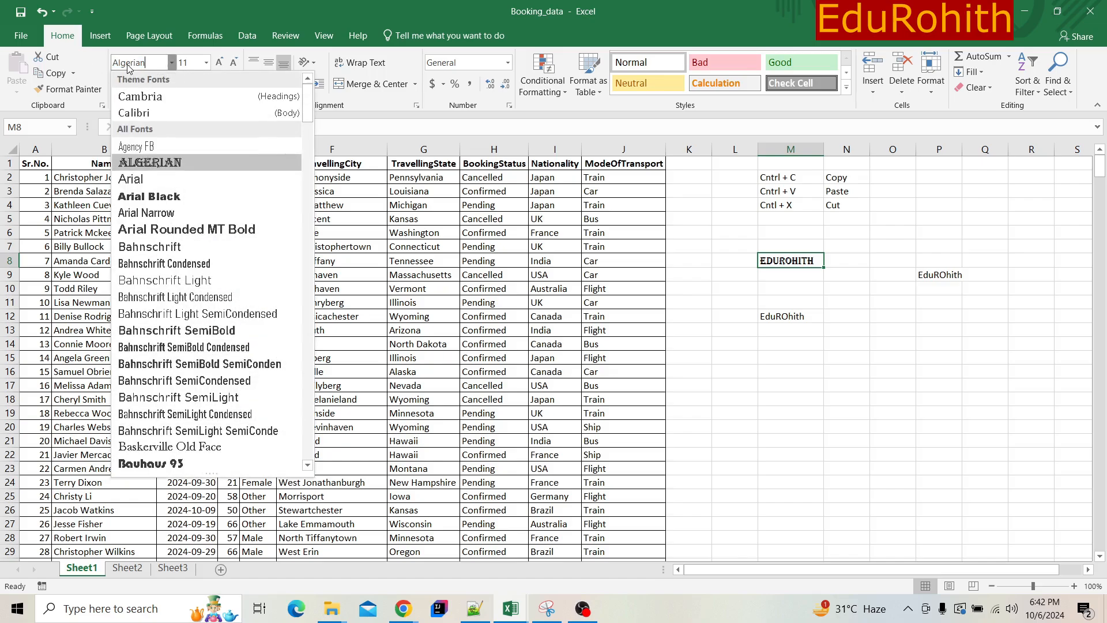
pyautogui.moveTo(149, 64); pyautogui.dragTo(114, 66)
pyautogui.write('Times New Ro')
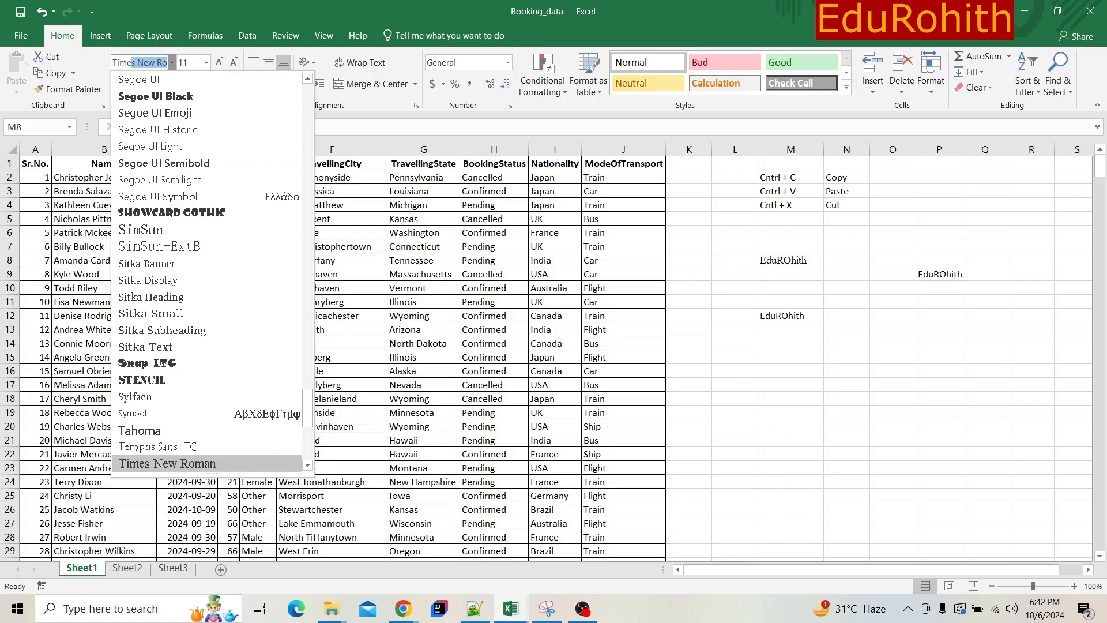
pyautogui.press('Return')
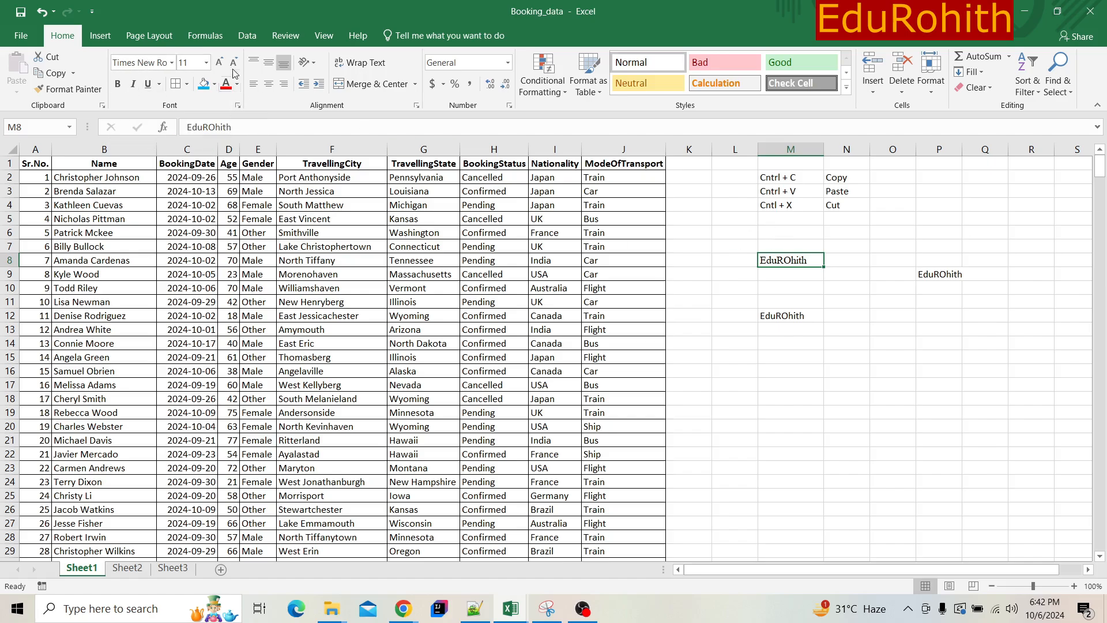
# - Set the M8 text to font size 36, then decrease it gradually and increase it again to 24
pyautogui.click(206, 62)
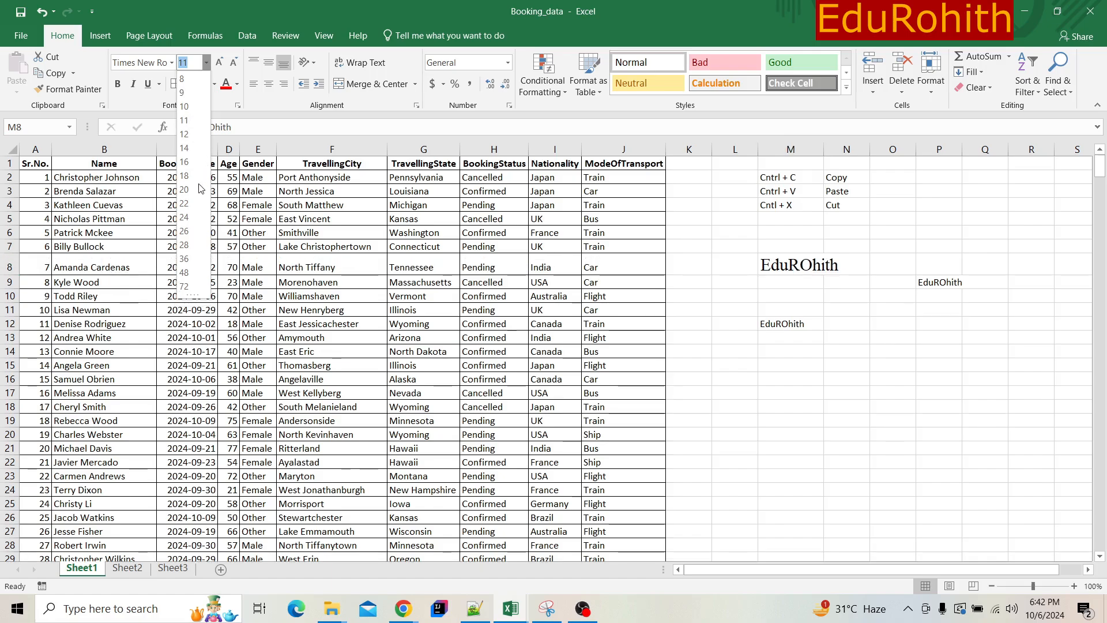
pyautogui.click(195, 258)
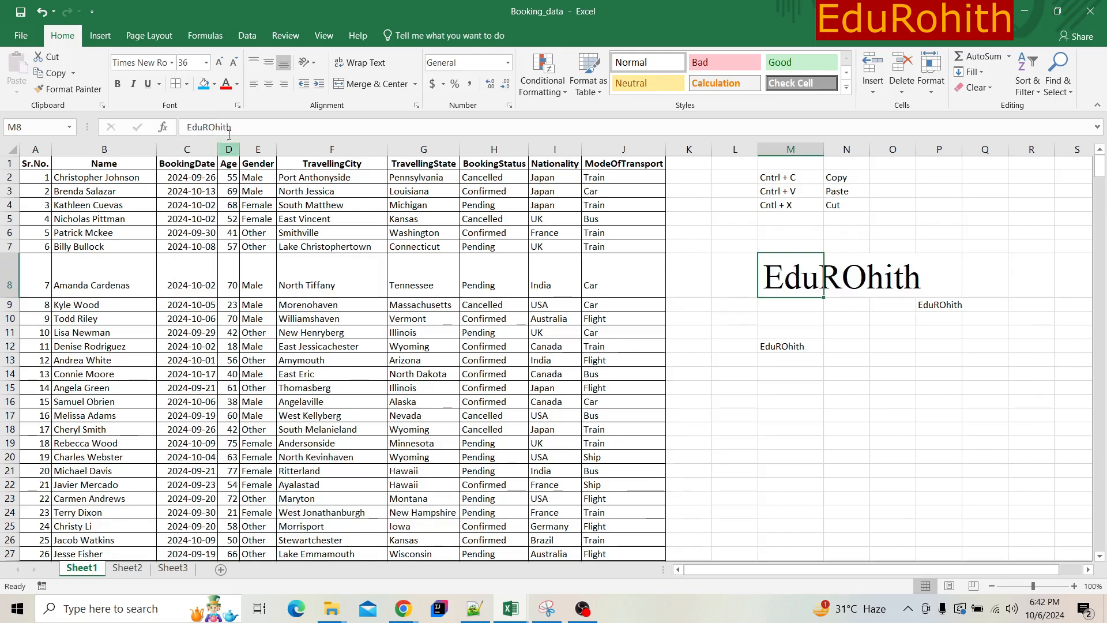
pyautogui.click(234, 62)
pyautogui.click(233, 62)
pyautogui.click(234, 62)
pyautogui.click(234, 63)
pyautogui.click(233, 62)
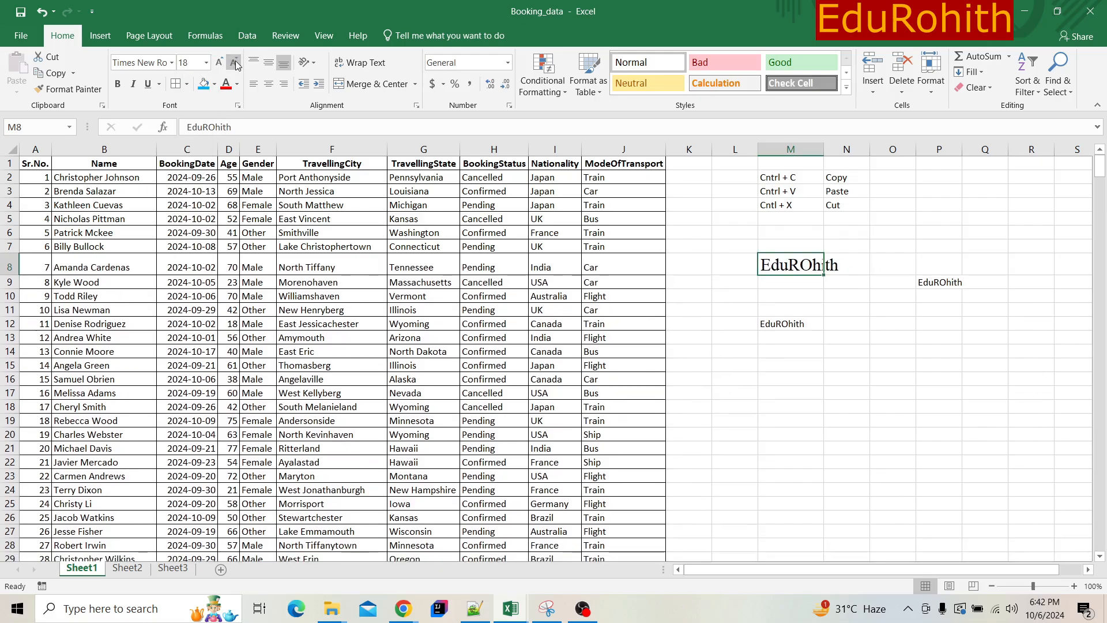
pyautogui.click(233, 62)
pyautogui.click(233, 62)
pyautogui.click(220, 63)
pyautogui.click(220, 63)
pyautogui.click(220, 63)
pyautogui.click(219, 63)
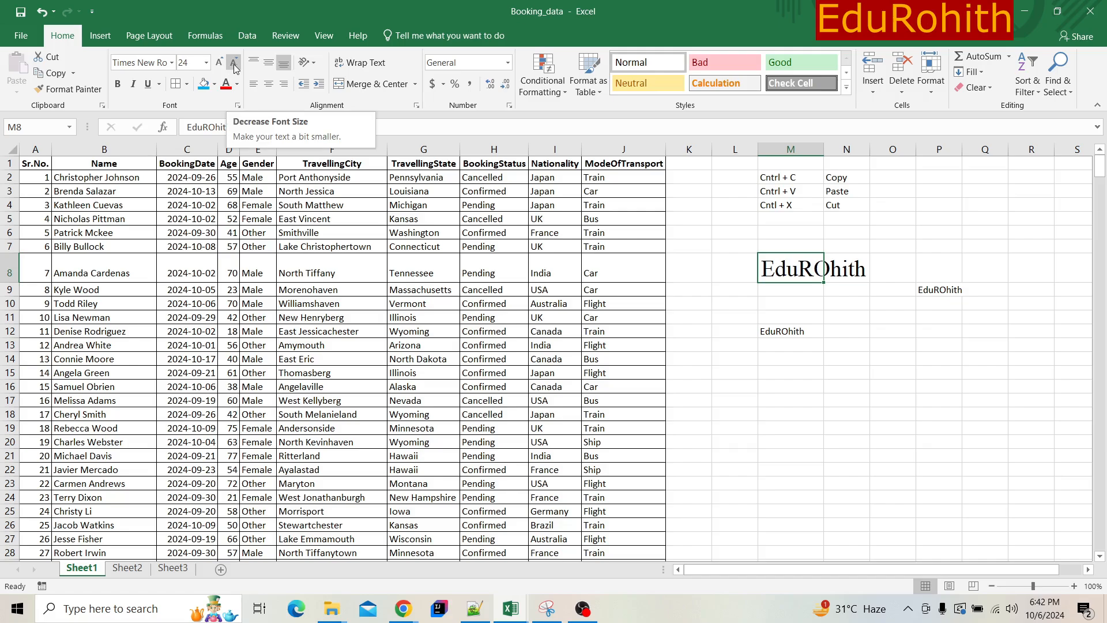
# - Decrease the font size of the M8 text gradually to 14, then increase it to 22
pyautogui.click(233, 64)
pyautogui.click(234, 63)
pyautogui.click(234, 64)
pyautogui.click(235, 63)
pyautogui.click(235, 63)
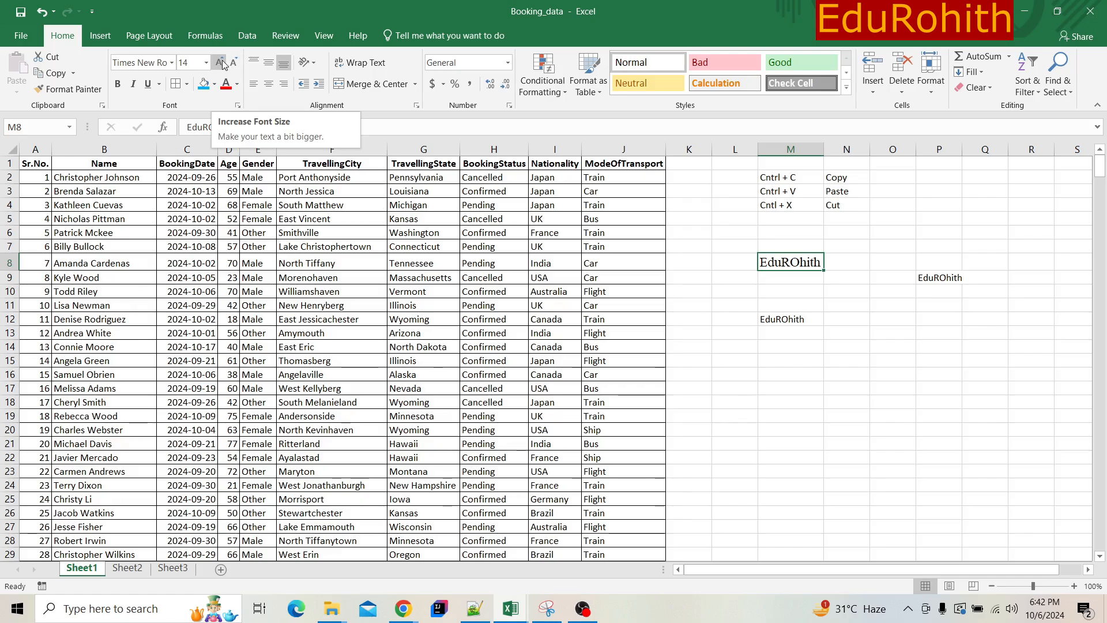
pyautogui.click(223, 64)
pyautogui.click(222, 64)
pyautogui.click(223, 64)
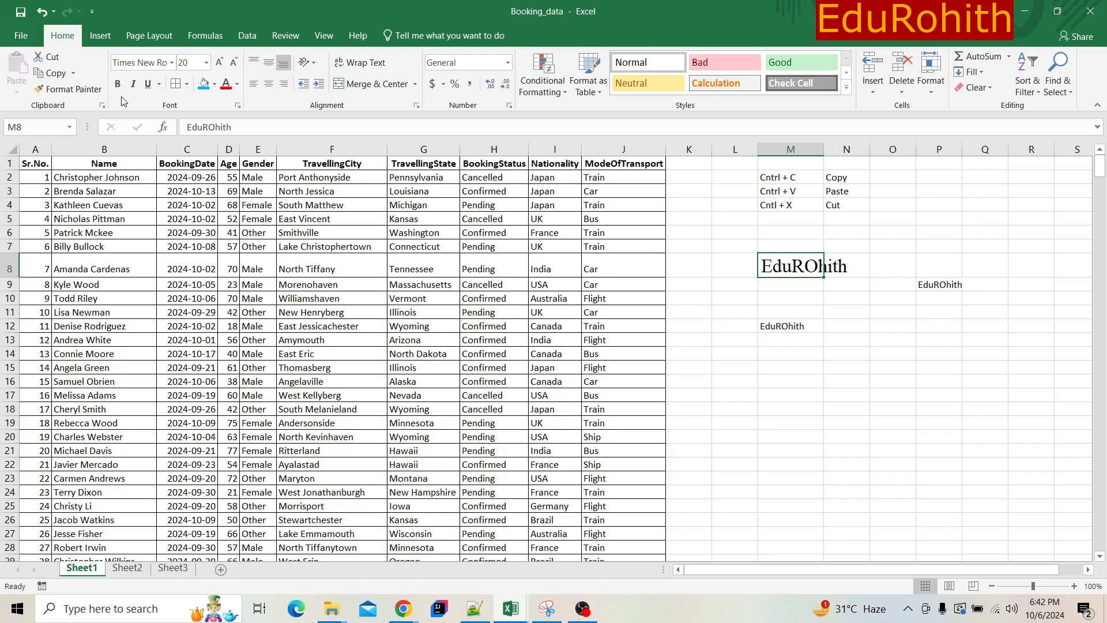
# - Decrease the font size of the M8 text gradually to 11
pyautogui.click(233, 68)
pyautogui.click(234, 67)
pyautogui.click(234, 67)
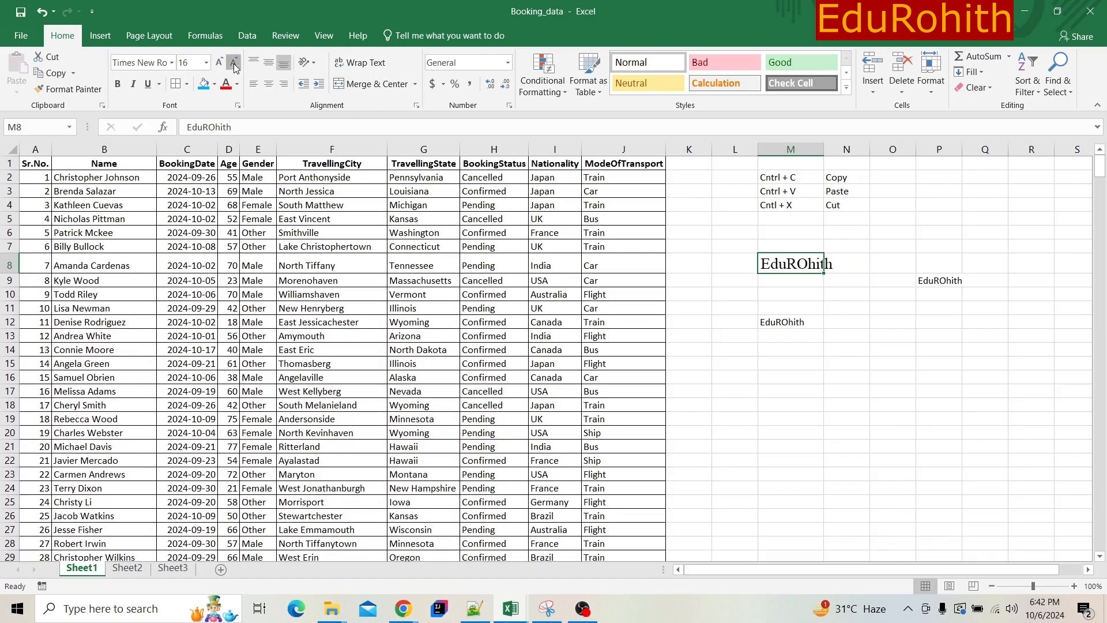
pyautogui.click(234, 68)
pyautogui.click(234, 68)
pyautogui.click(234, 67)
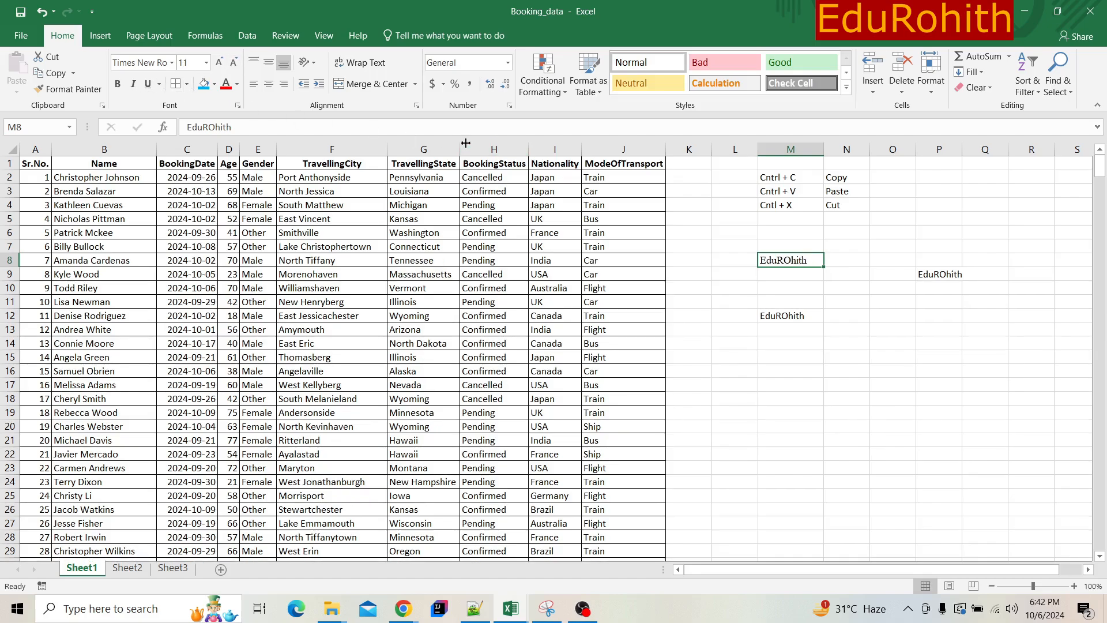
# - Correct the capital O in cell M8 so that the text reads "EduRohith"
pyautogui.doubleClick(792, 260)
pyautogui.press('BackSpace')
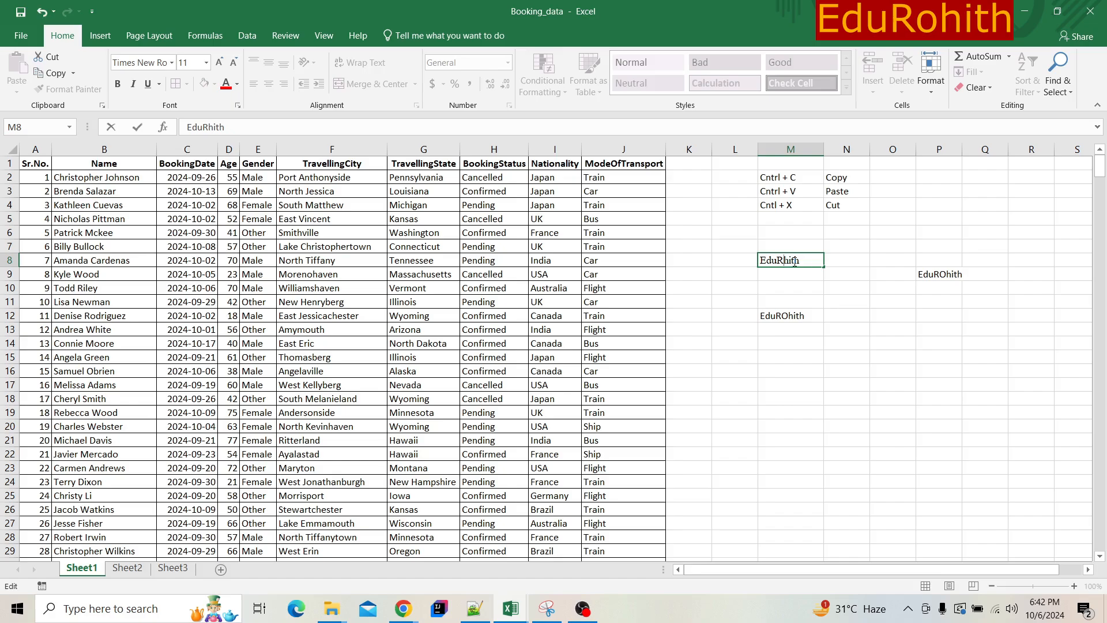
pyautogui.write('o')
pyautogui.click(772, 293)
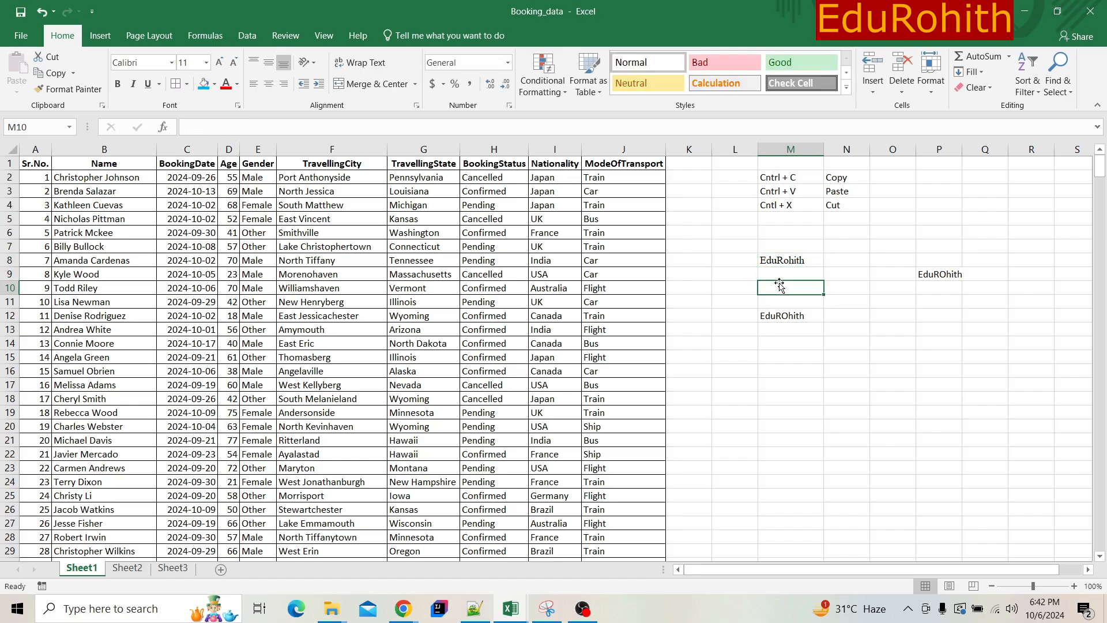
# - Toggle bold on the text in cell M8 and leave it bold
pyautogui.click(782, 251)
pyautogui.click(787, 262)
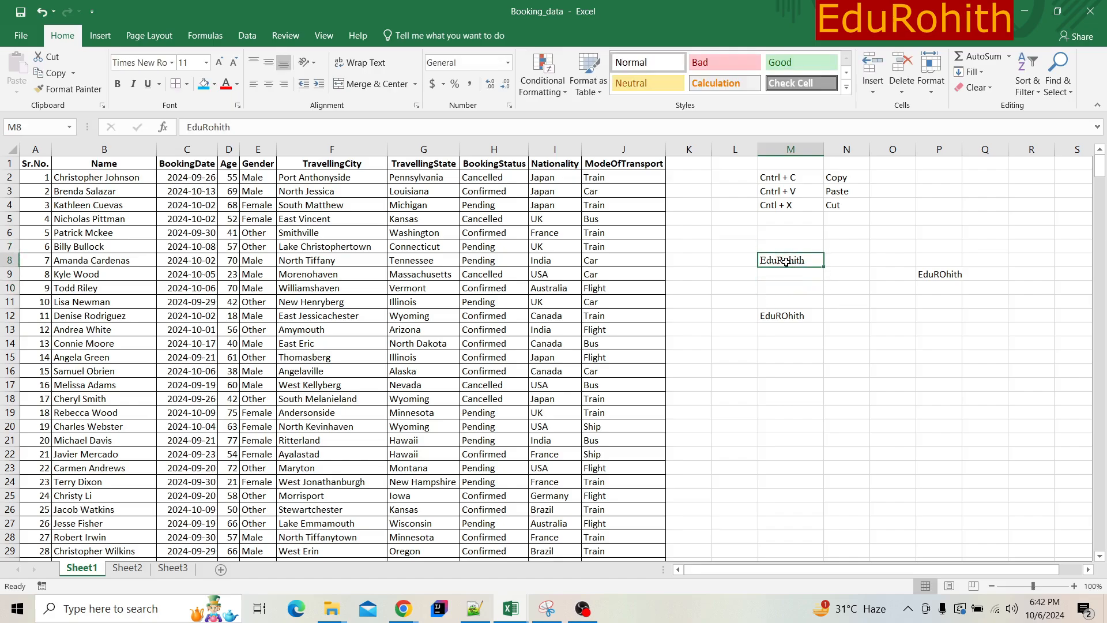
pyautogui.click(119, 86)
pyautogui.click(118, 85)
pyautogui.click(118, 85)
# - Fill cell M5 from the cell above, change it to "Cntl + B", and enter "Bold" in cell N5
pyautogui.click(793, 215)
pyautogui.hotkey('ctrl', 'd')
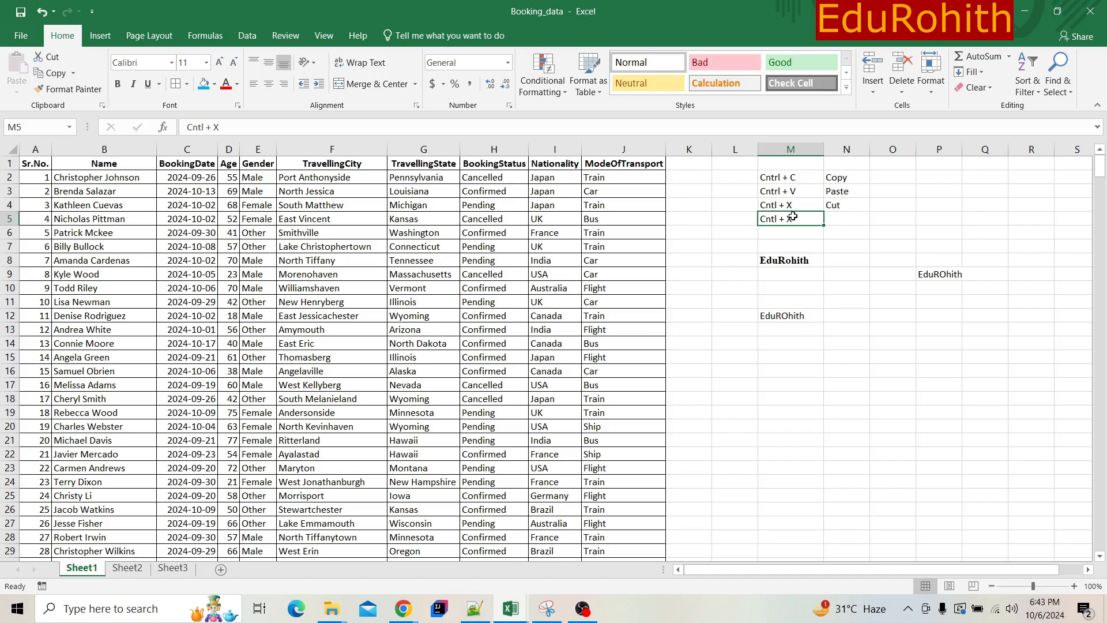
pyautogui.doubleClick(805, 218)
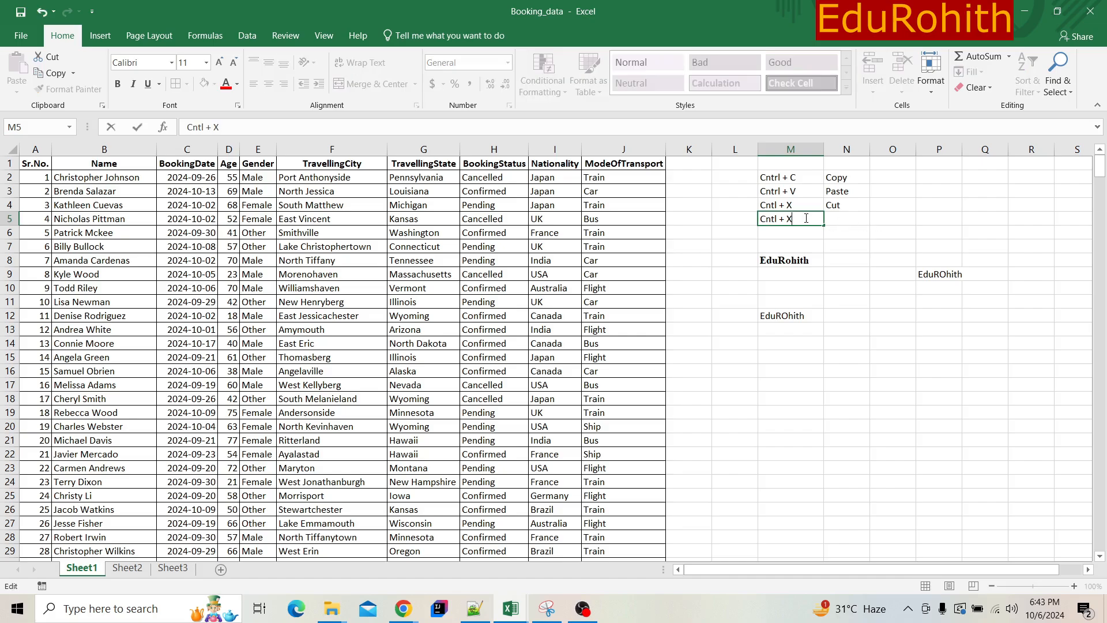
pyautogui.press('BackSpace')
pyautogui.write('B')
pyautogui.click(830, 219)
pyautogui.write('Bol')
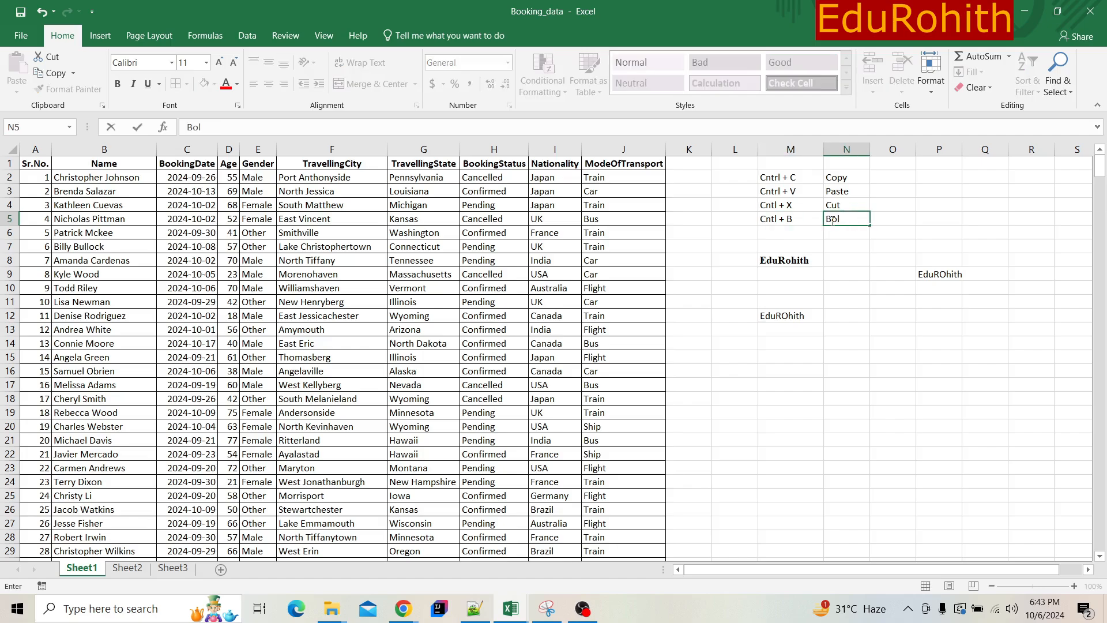
pyautogui.write('d')
pyautogui.press('Return')
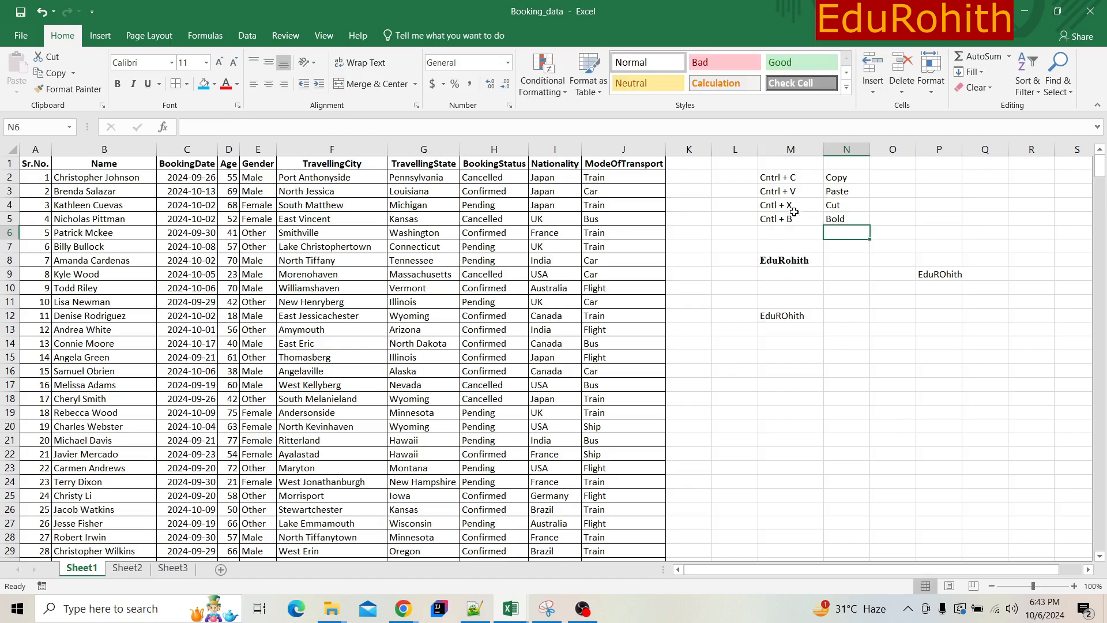
# - Italicize the text in cell M8 and give it a double underline
pyautogui.click(810, 255)
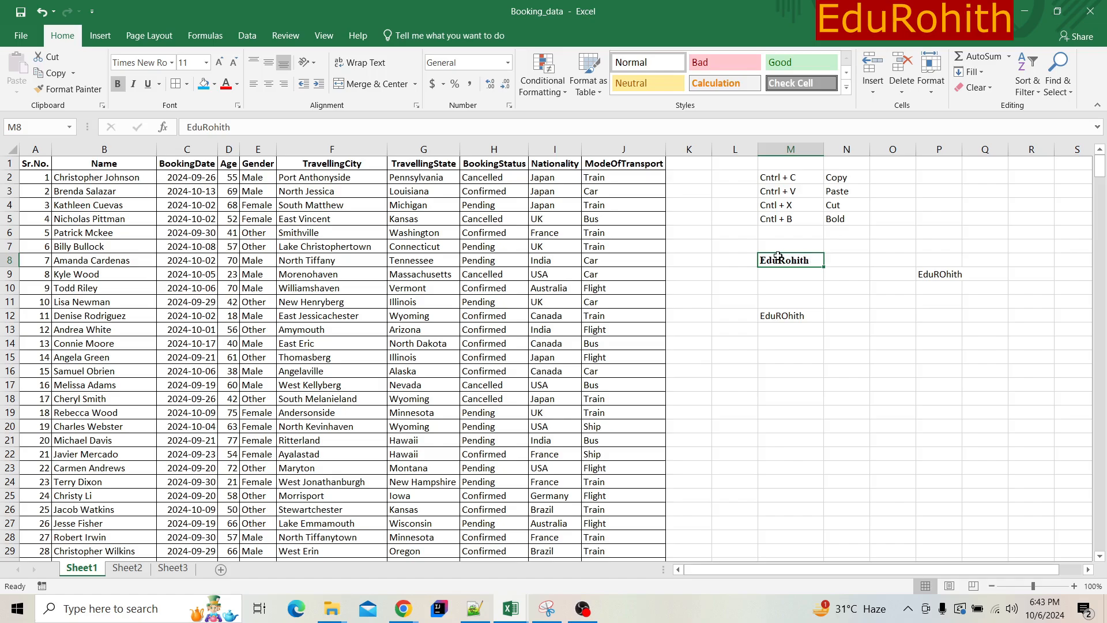
pyautogui.click(134, 84)
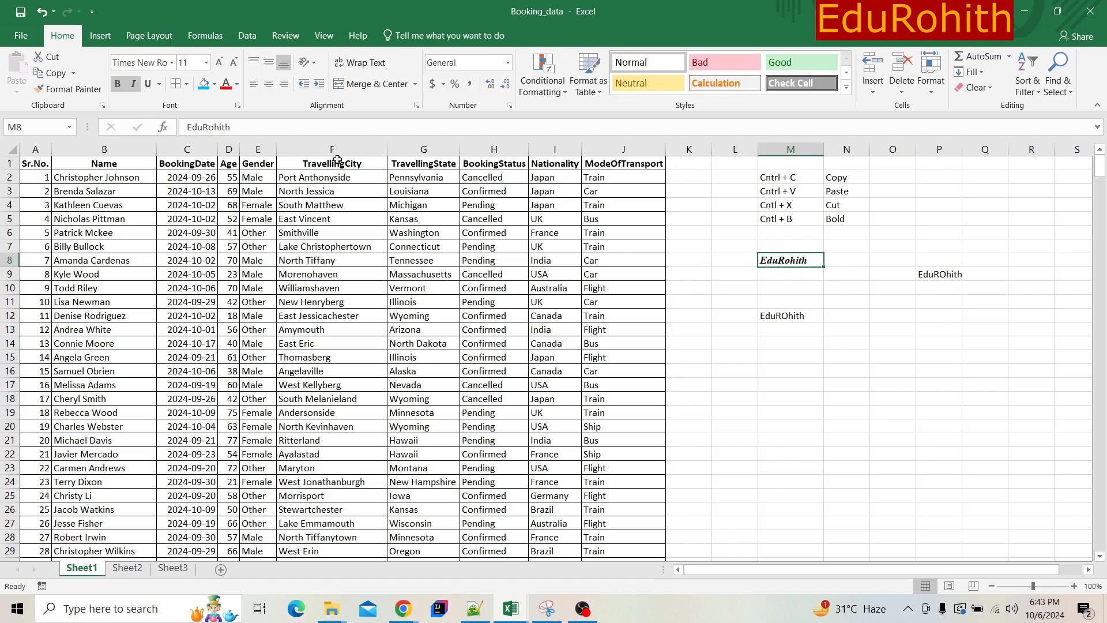
pyautogui.click(148, 84)
pyautogui.click(159, 84)
pyautogui.click(190, 119)
pyautogui.moveTo(14, 252); pyautogui.dragTo(2, 299)
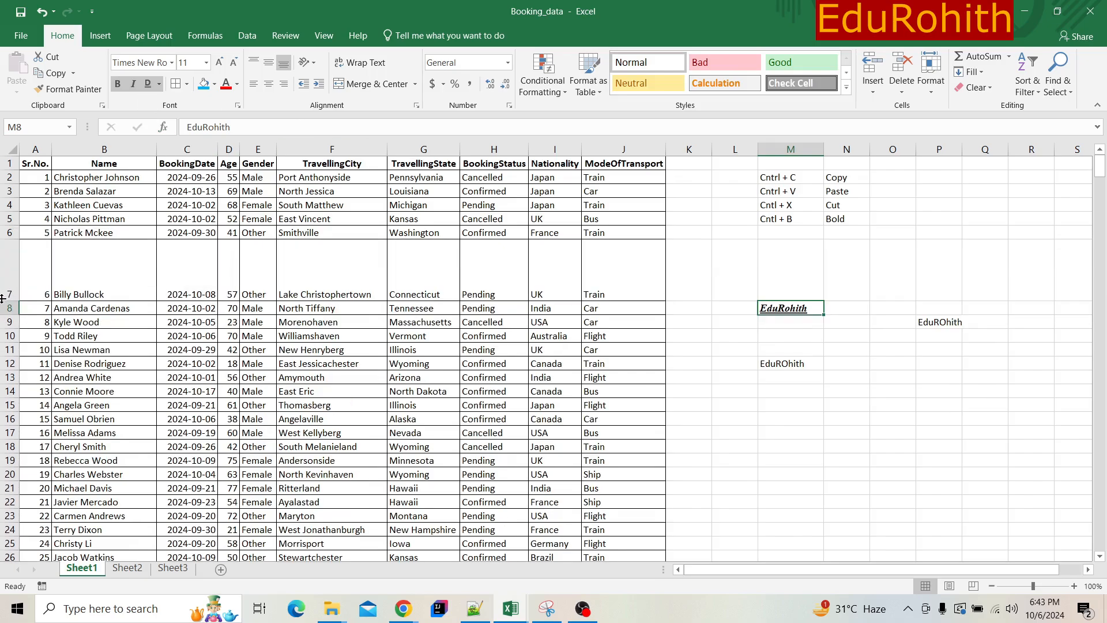
pyautogui.hotkey('ctrl', 'z')
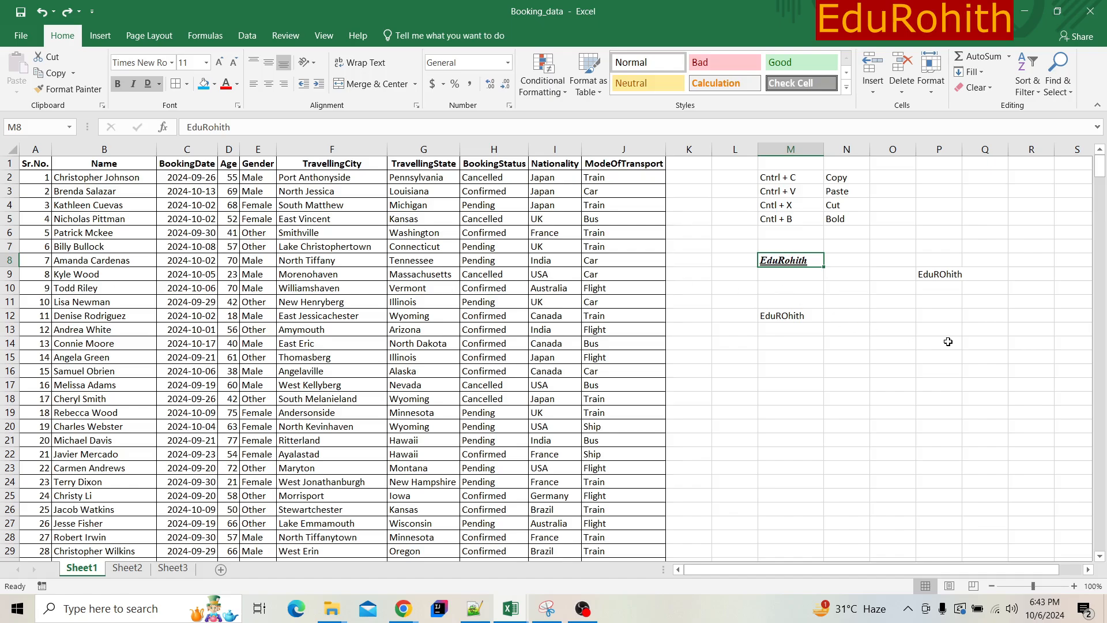
# - Enlarge the sheet view to 170% and examine the double underline on the text in cell M8
pyautogui.click(1053, 590)
pyautogui.moveTo(1023, 237); pyautogui.dragTo(929, 304)
pyautogui.click(906, 405)
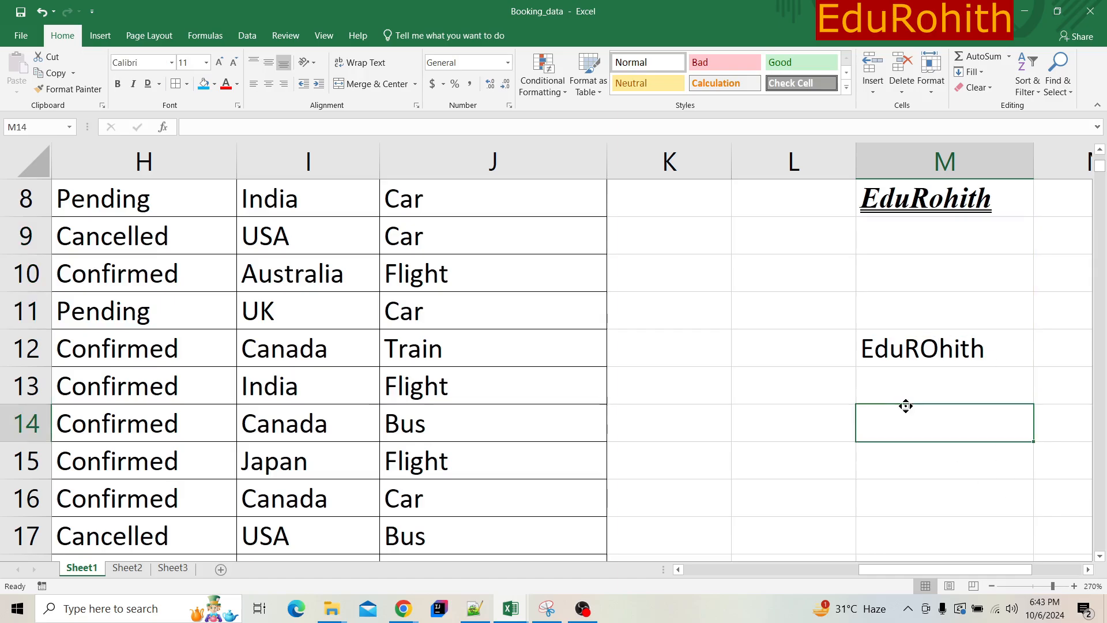
pyautogui.hscroll(-5, 905, 404)
pyautogui.scroll(-1, 906, 405)
pyautogui.hscroll(15, 865, 392)
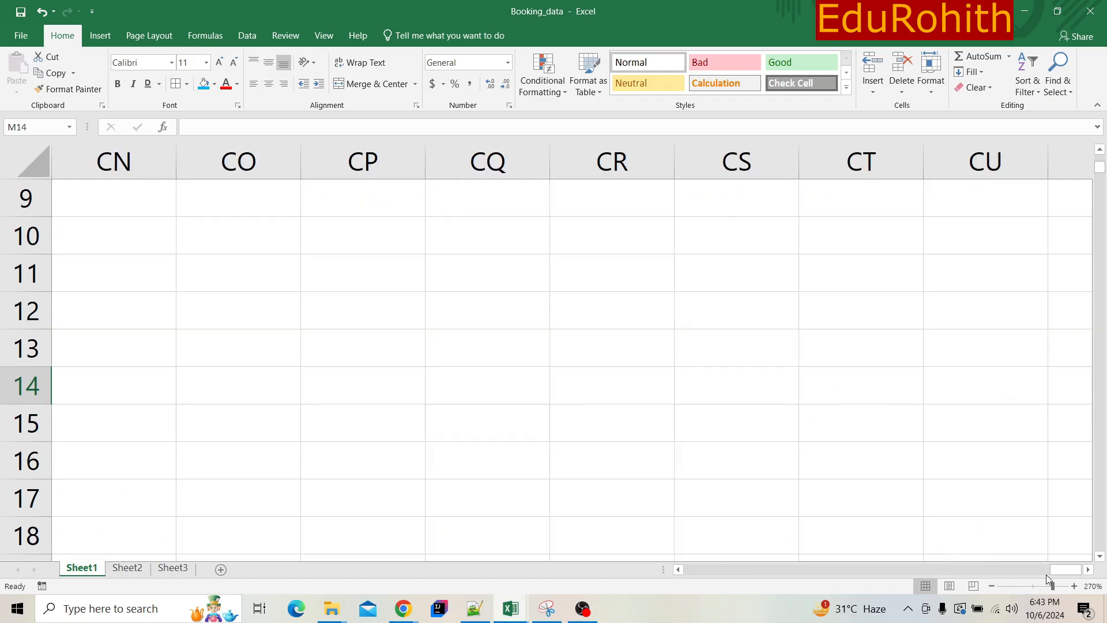
pyautogui.moveTo(1053, 586); pyautogui.dragTo(1041, 586)
pyautogui.click(668, 230)
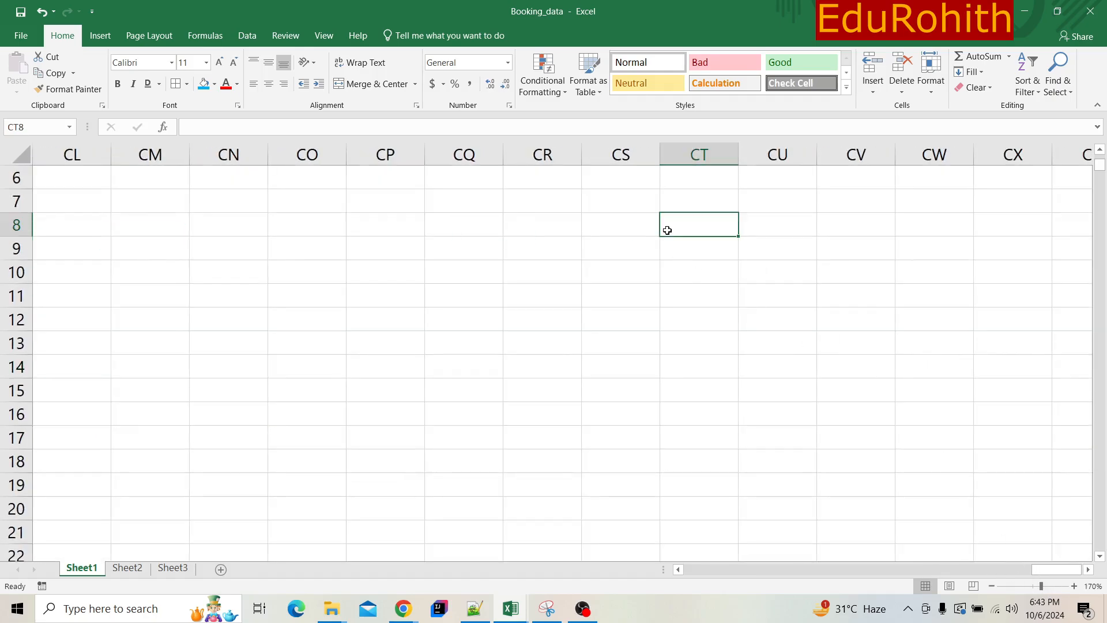
pyautogui.hotkey('ctrl', 'Left')
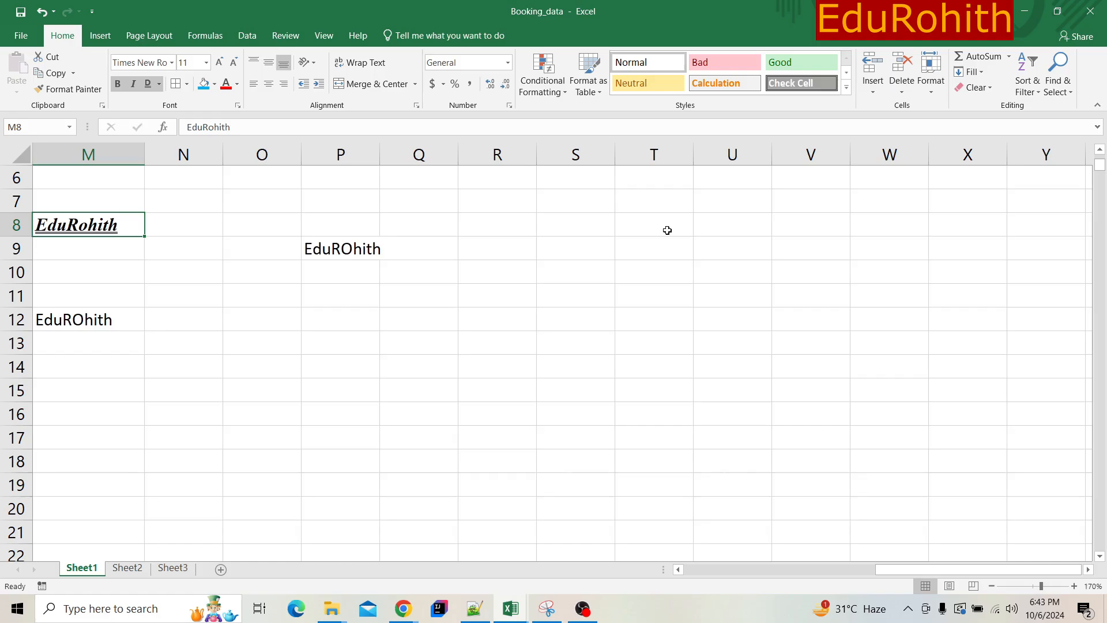
pyautogui.press('Left')
pyautogui.press('Left')
pyautogui.press('Left')
pyautogui.press('Left')
pyautogui.press('Left')
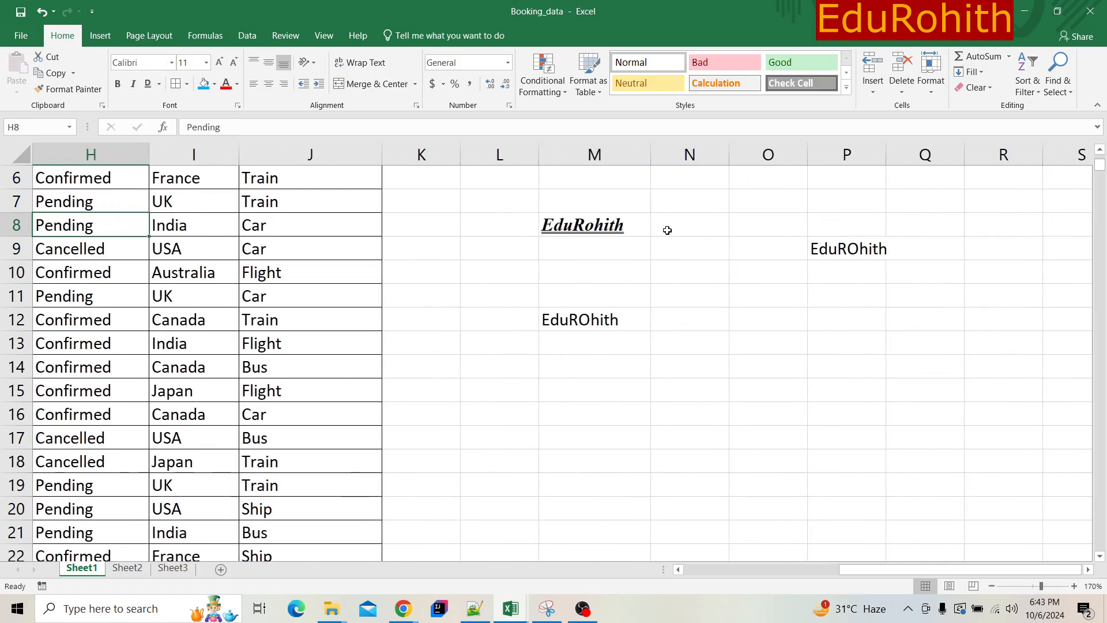
pyautogui.click(578, 224)
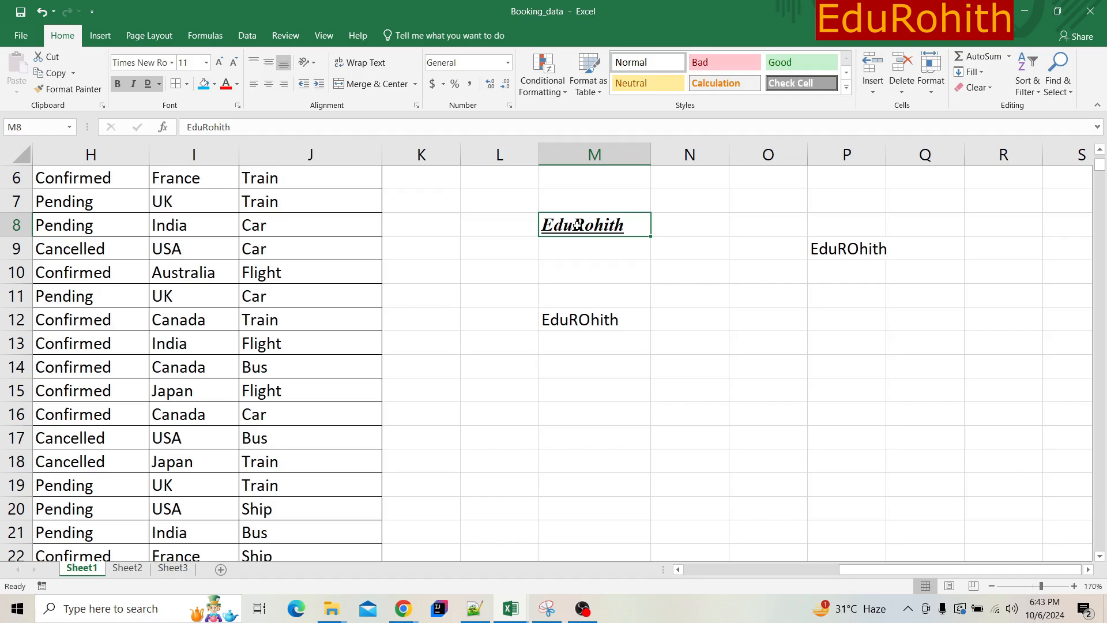
pyautogui.click(639, 263)
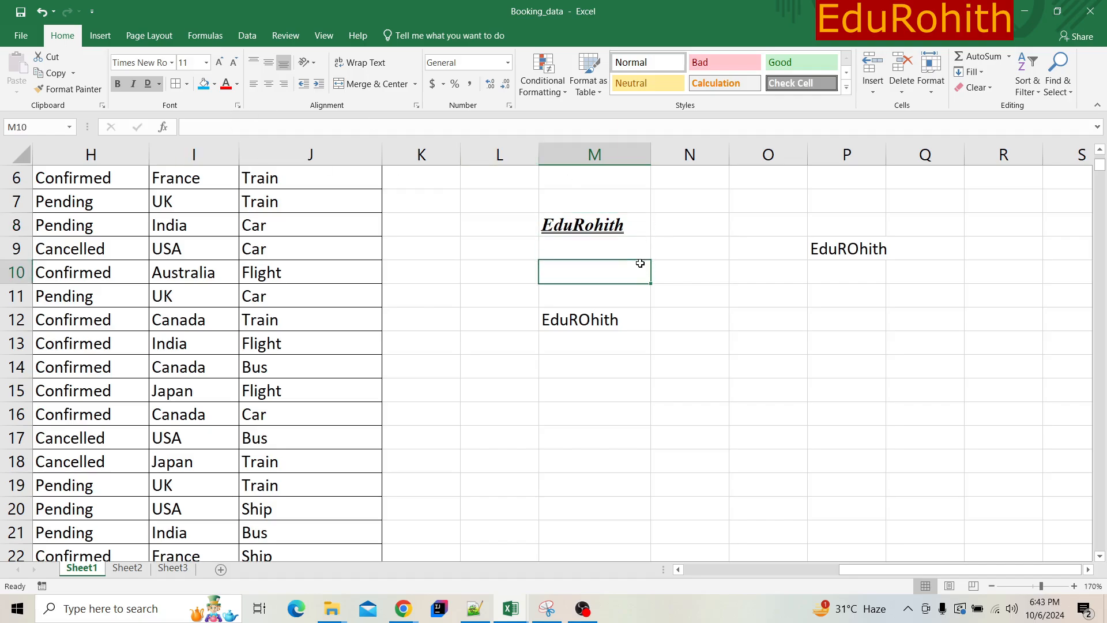
# - Apply a bottom border to cell M8
pyautogui.click(602, 222)
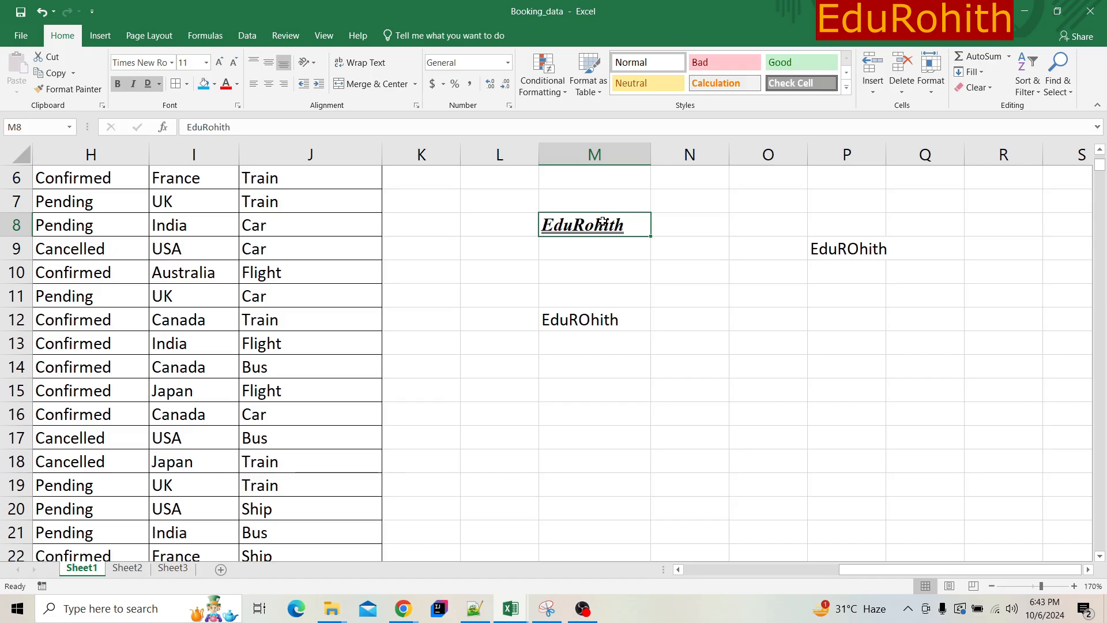
pyautogui.click(188, 85)
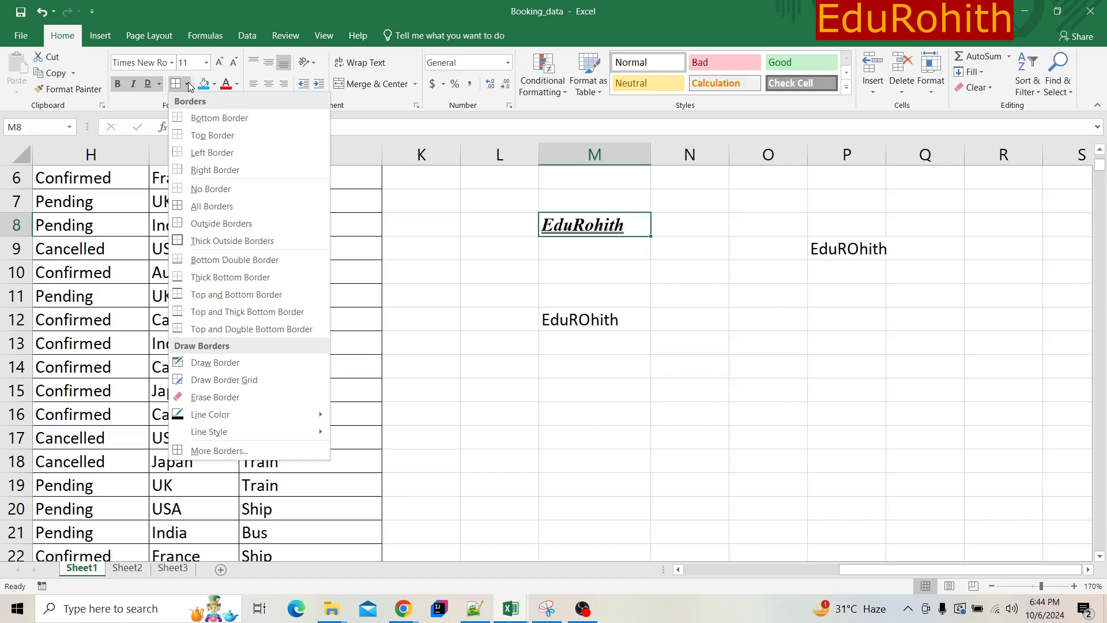
pyautogui.click(188, 83)
pyautogui.click(188, 83)
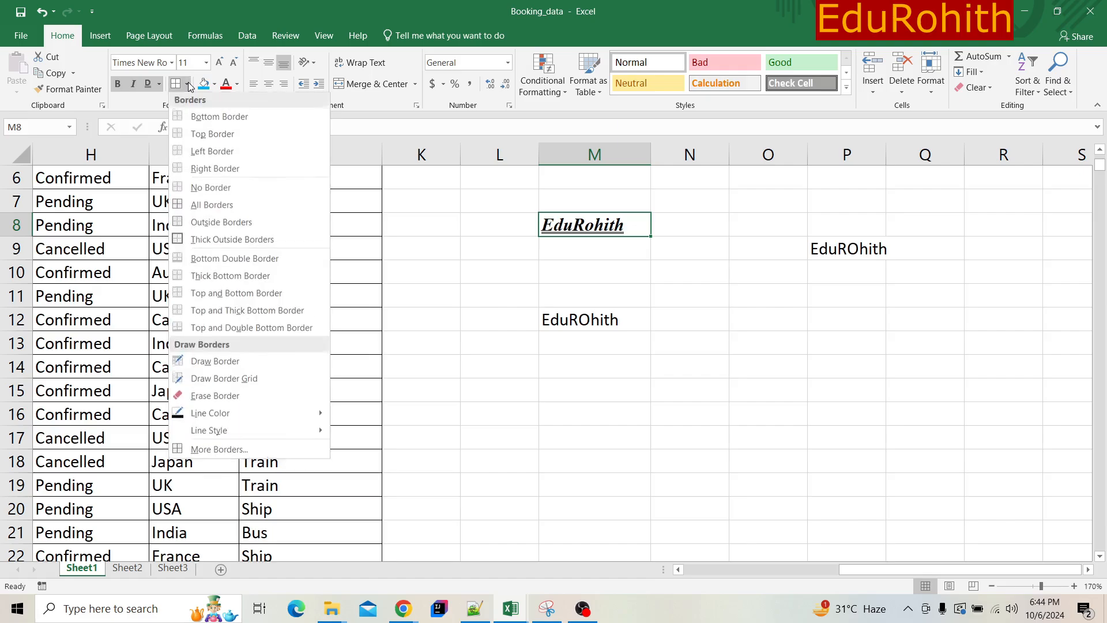
pyautogui.click(200, 118)
pyautogui.click(692, 278)
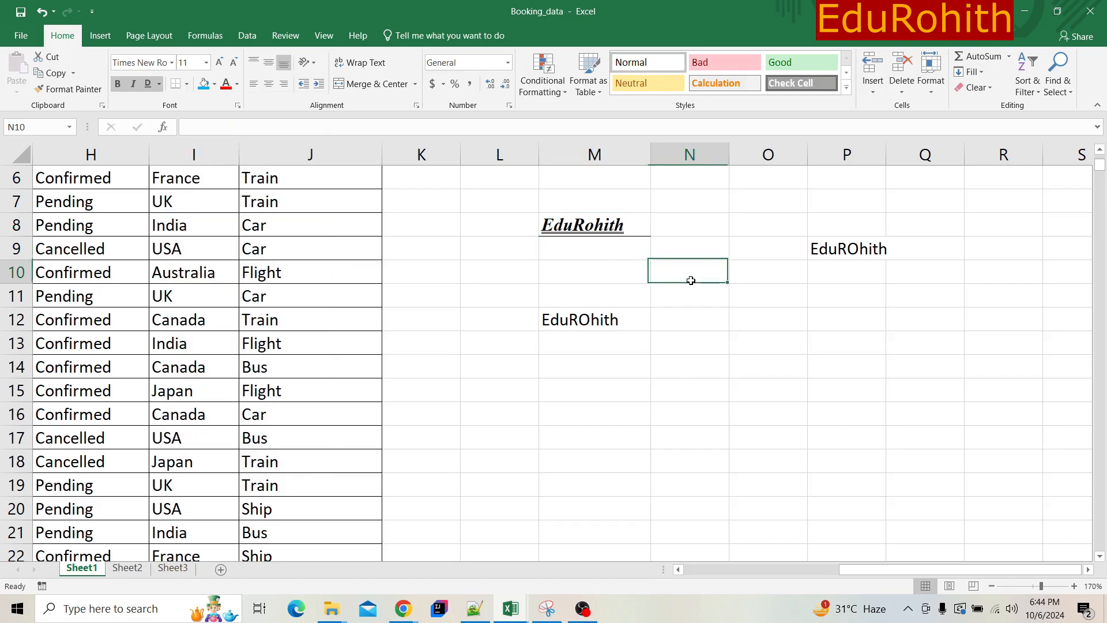
# - Remove the underline from the text in cell M8
pyautogui.click(554, 226)
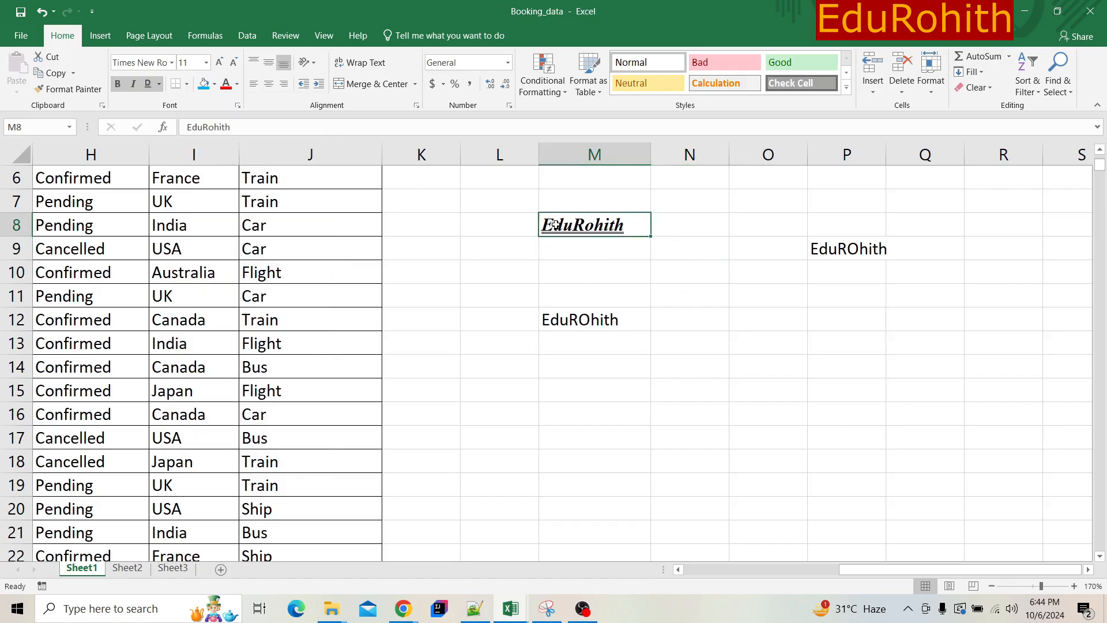
pyautogui.click(147, 84)
pyautogui.click(572, 270)
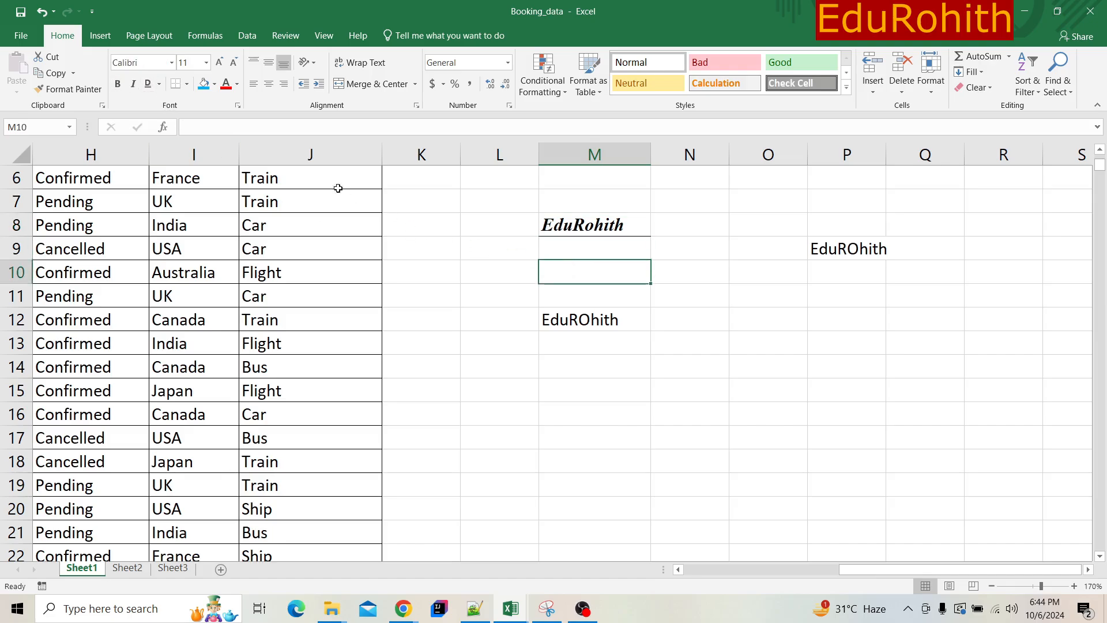
pyautogui.click(567, 223)
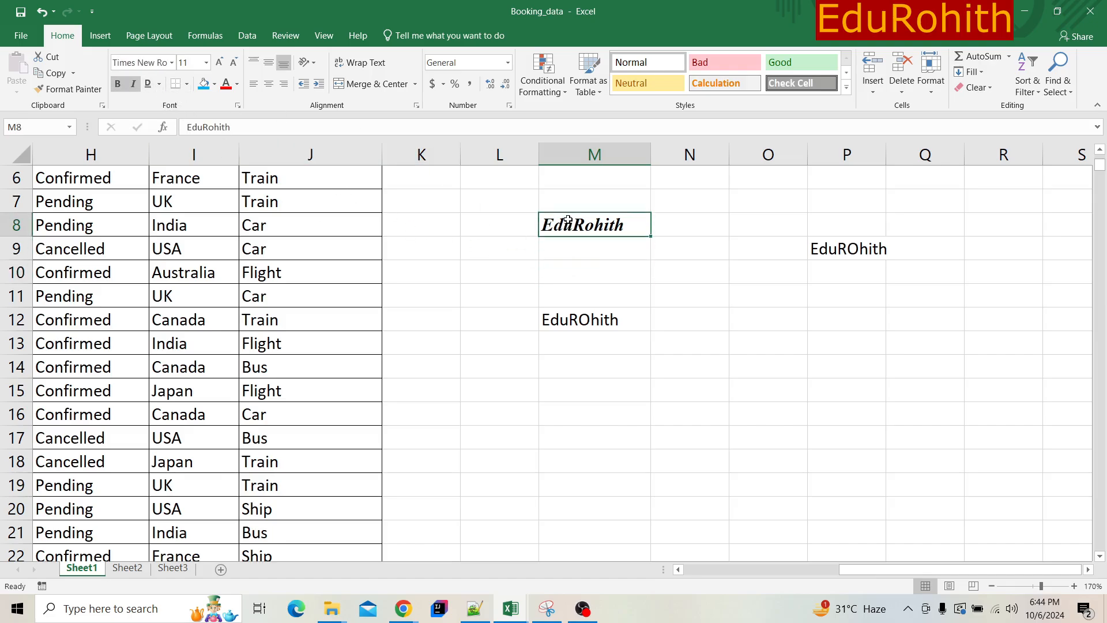
pyautogui.click(591, 266)
# - Add a right border to cell M8
pyautogui.click(579, 231)
pyautogui.click(187, 84)
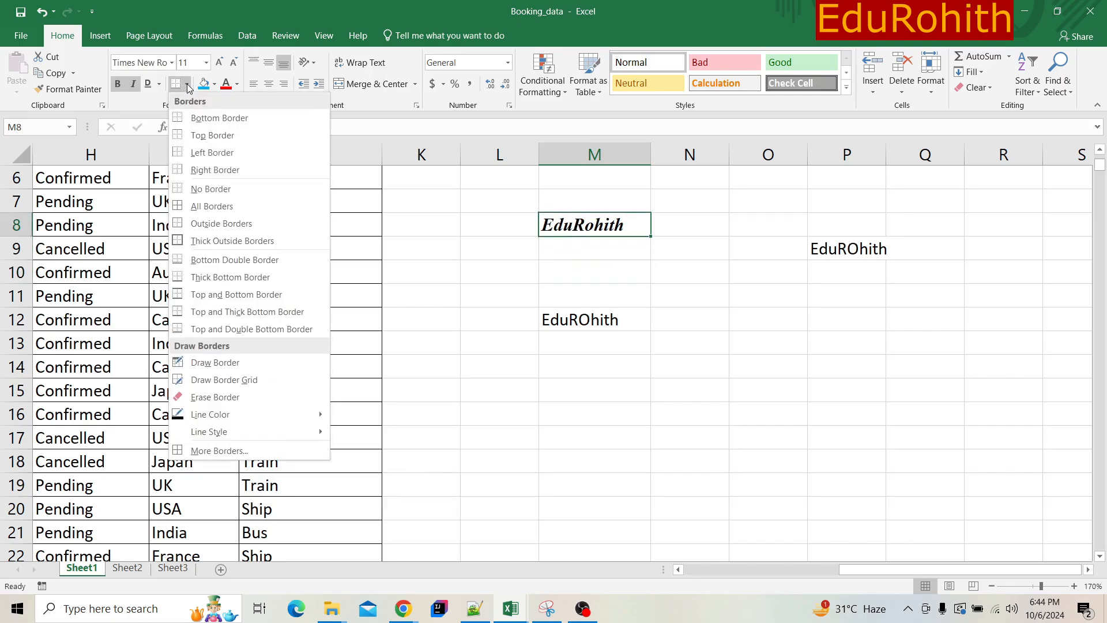
pyautogui.click(215, 170)
pyautogui.click(767, 271)
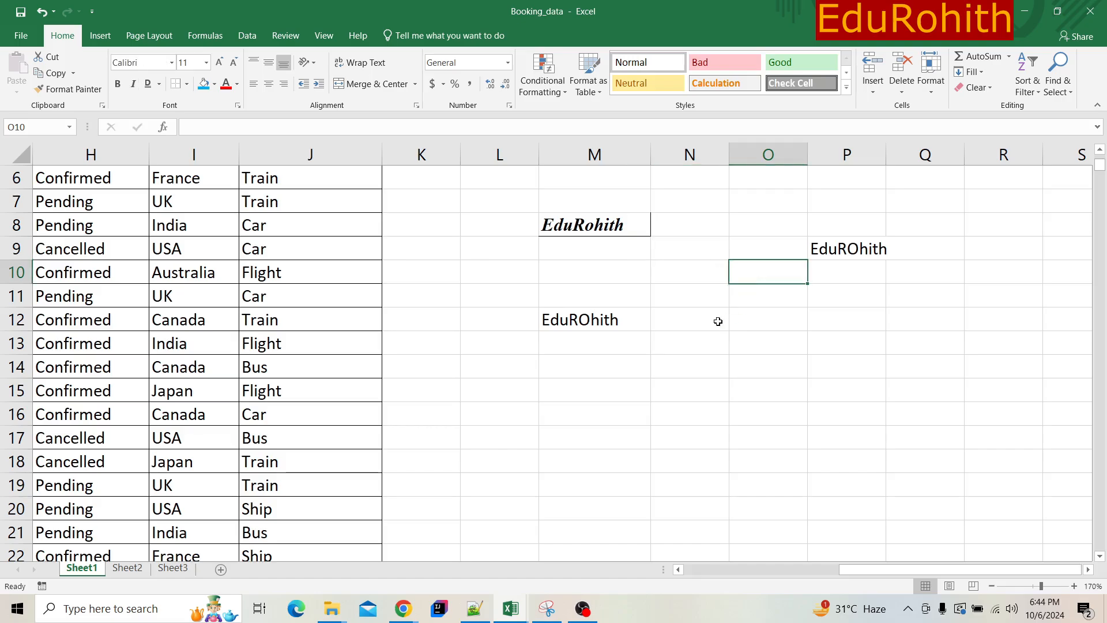
# - Apply thick outside borders to cell M8
pyautogui.click(591, 227)
pyautogui.click(186, 84)
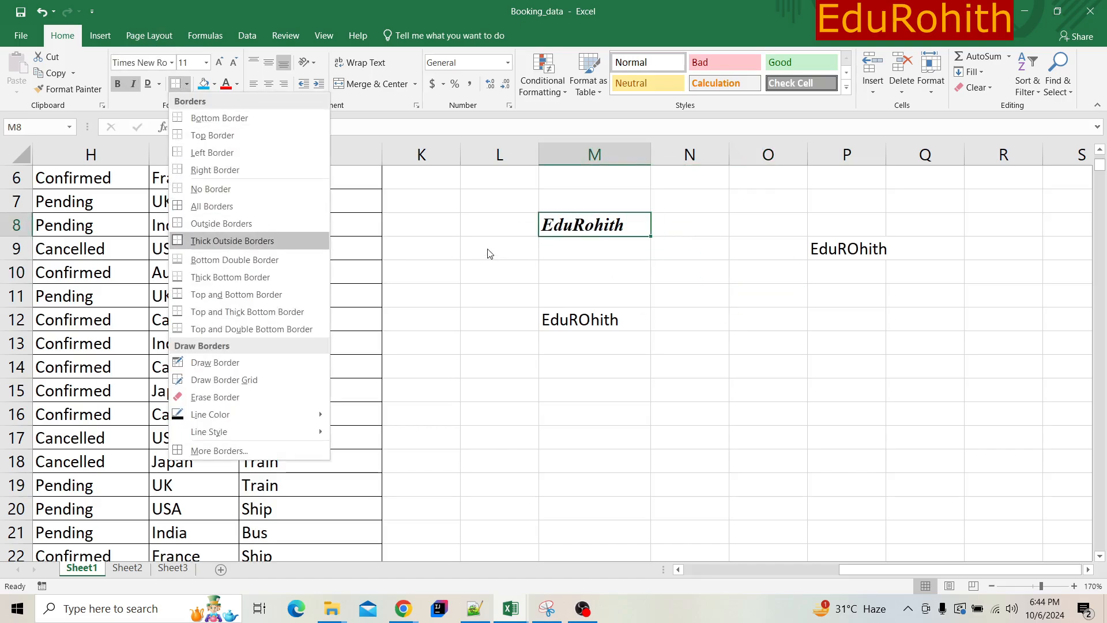
pyautogui.click(320, 241)
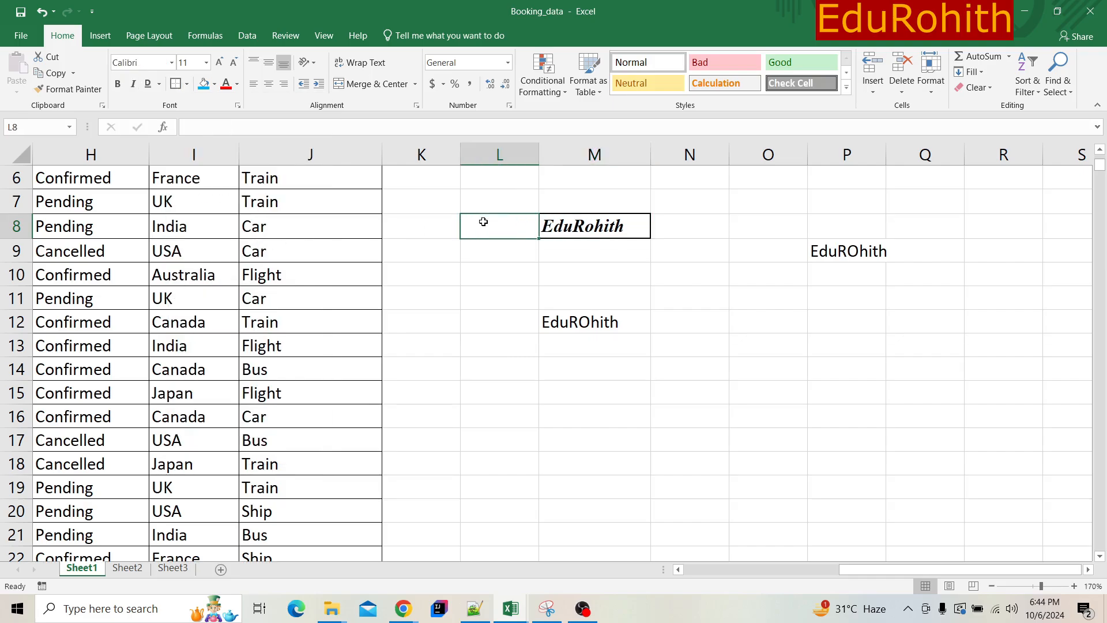
pyautogui.click(691, 258)
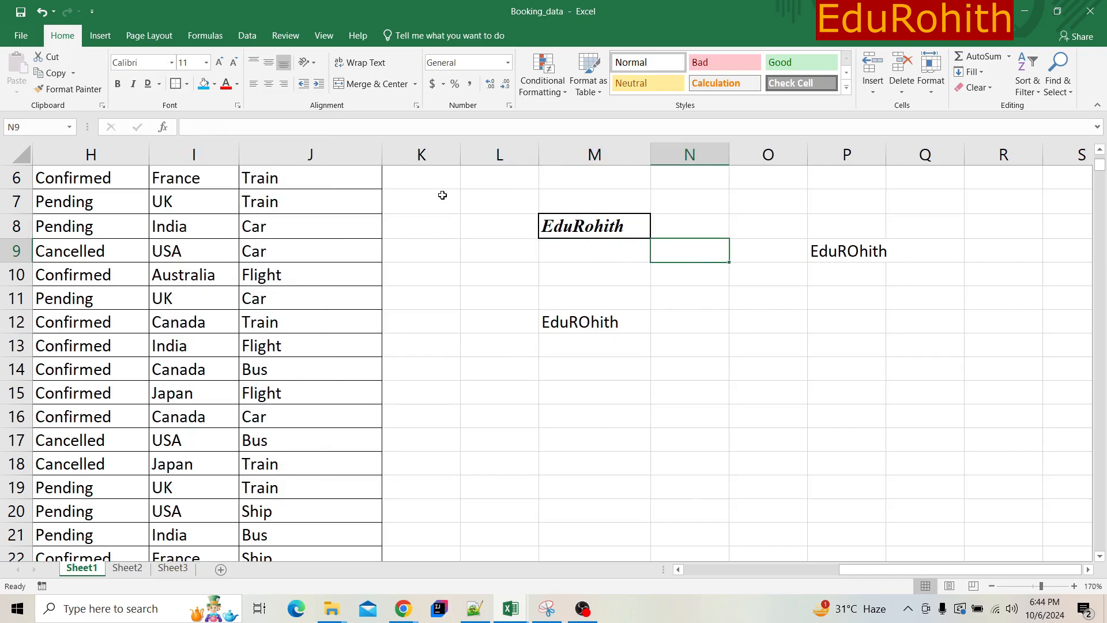
# - Apply thick outside borders to the booking rows in range A3:J15 and undo them
pyautogui.moveTo(442, 195); pyautogui.dragTo(860, 418)
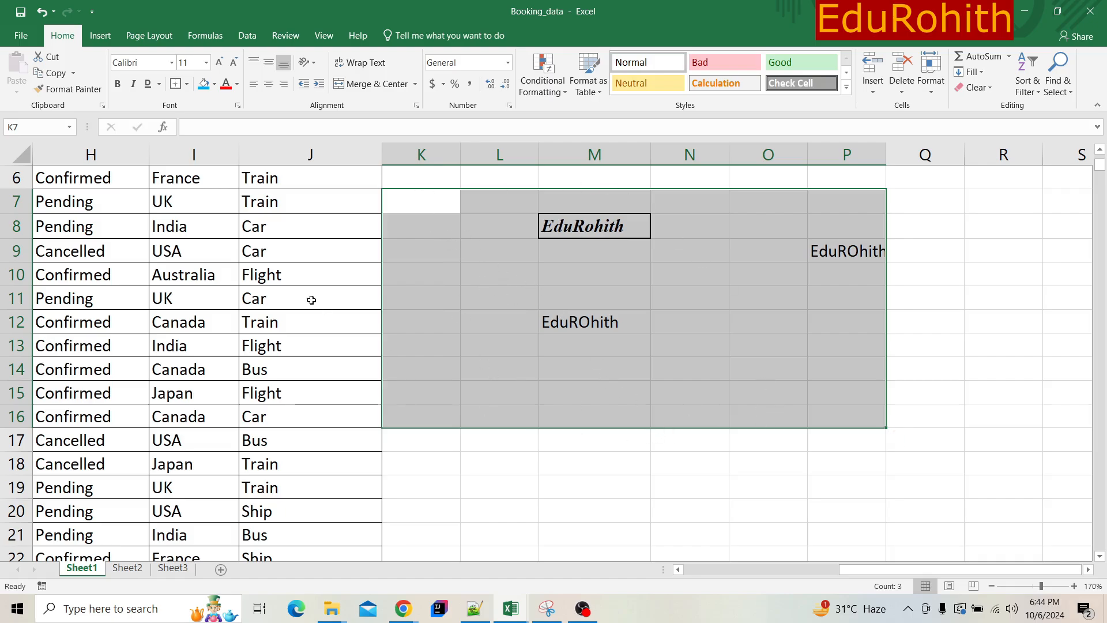
pyautogui.hotkey('ctrl', 'q')
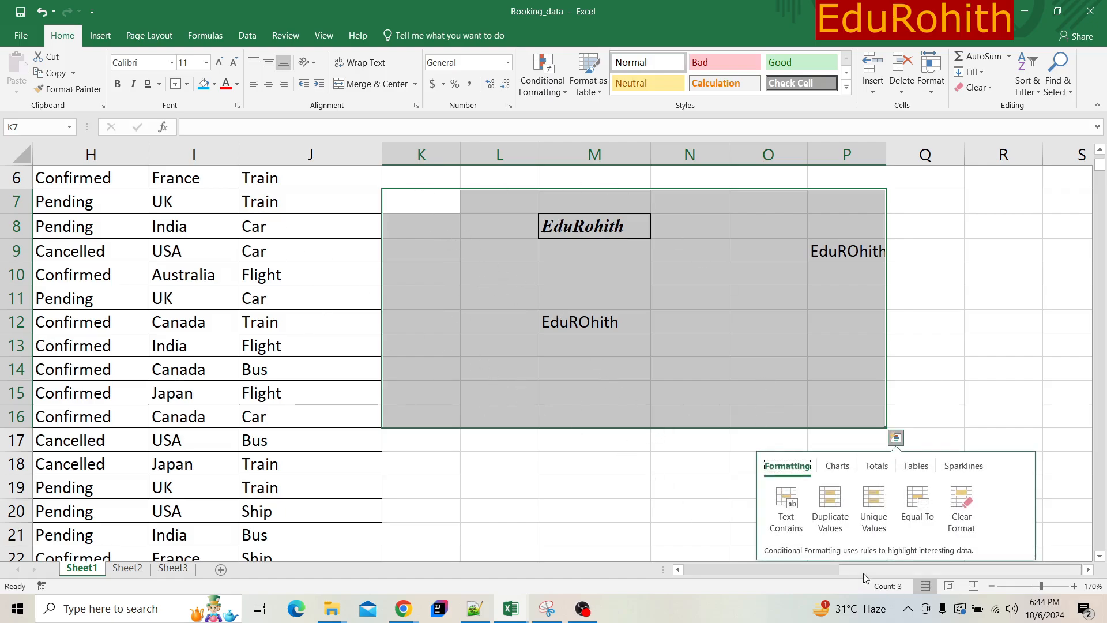
pyautogui.moveTo(864, 574); pyautogui.dragTo(674, 570)
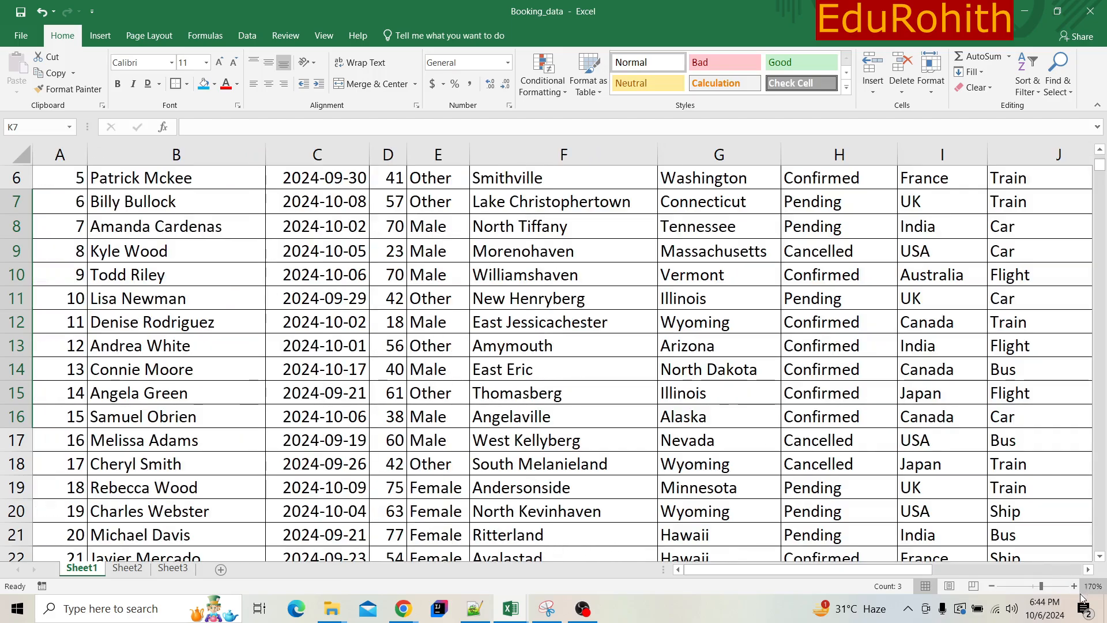
pyautogui.moveTo(1041, 586); pyautogui.dragTo(1035, 586)
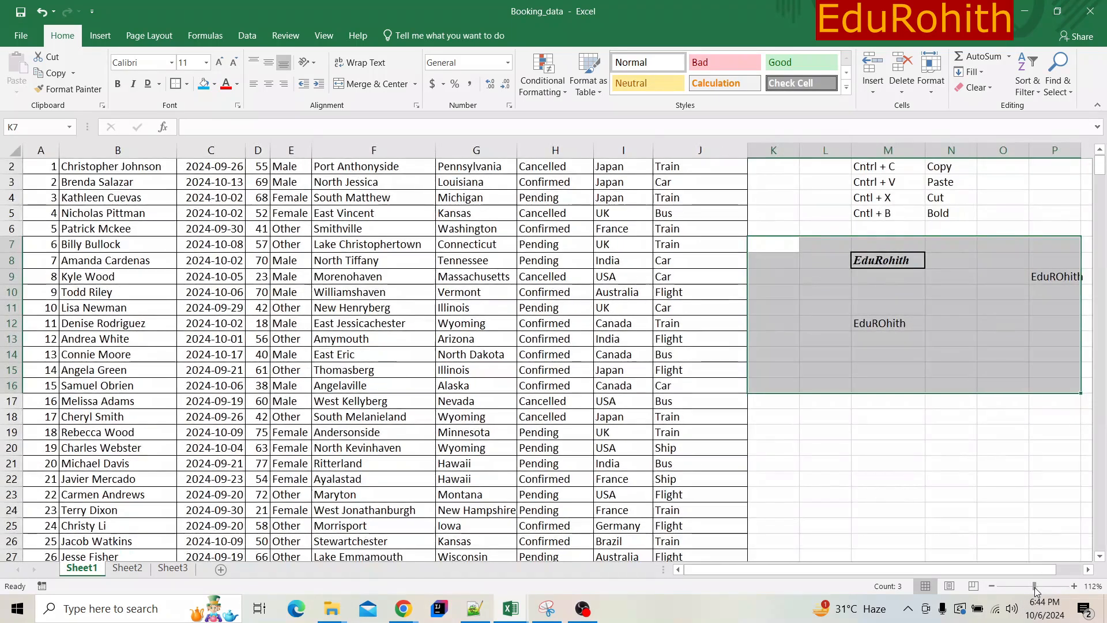
pyautogui.click(40, 182)
pyautogui.moveTo(123, 197); pyautogui.dragTo(686, 363)
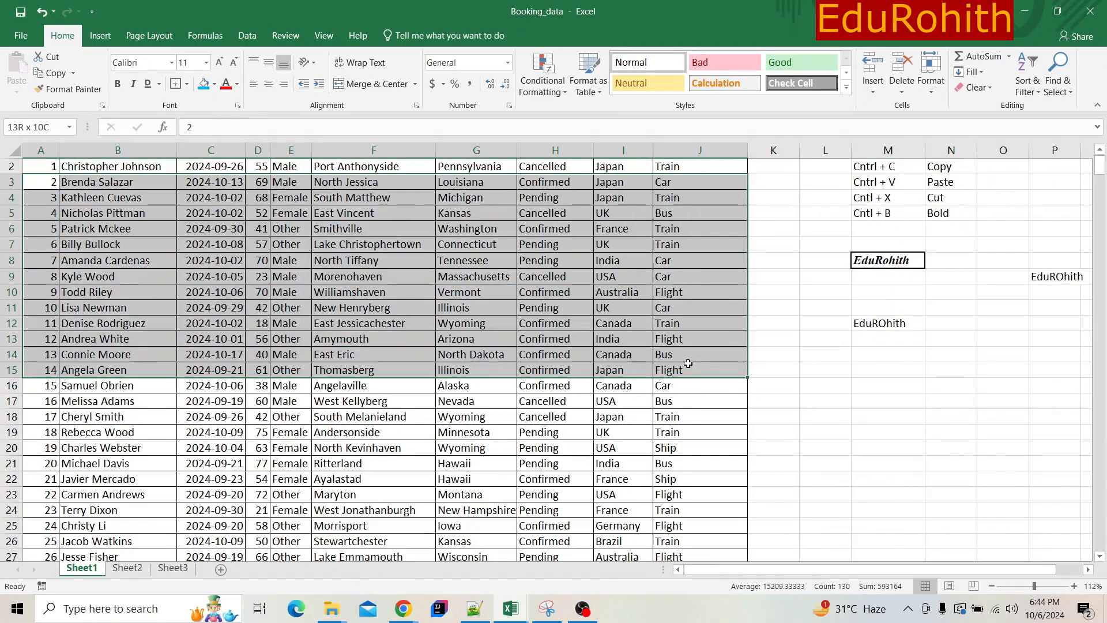
pyautogui.click(175, 83)
pyautogui.click(211, 229)
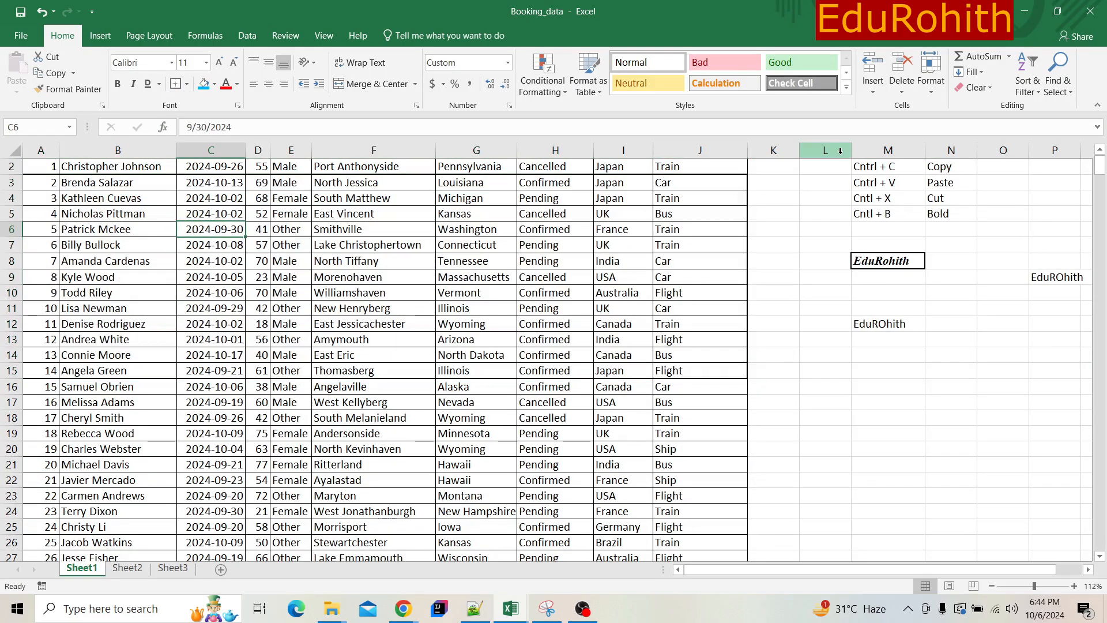
pyautogui.hotkey('ctrl', 'z')
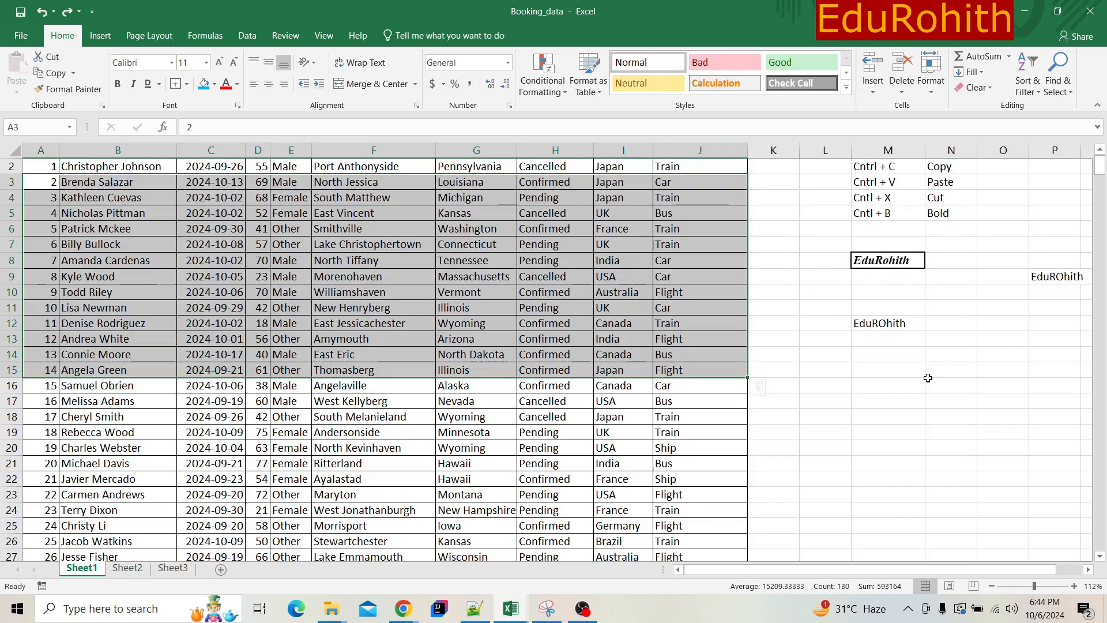
# - Apply all borders to cell M8 in place of its thick outline
pyautogui.click(879, 259)
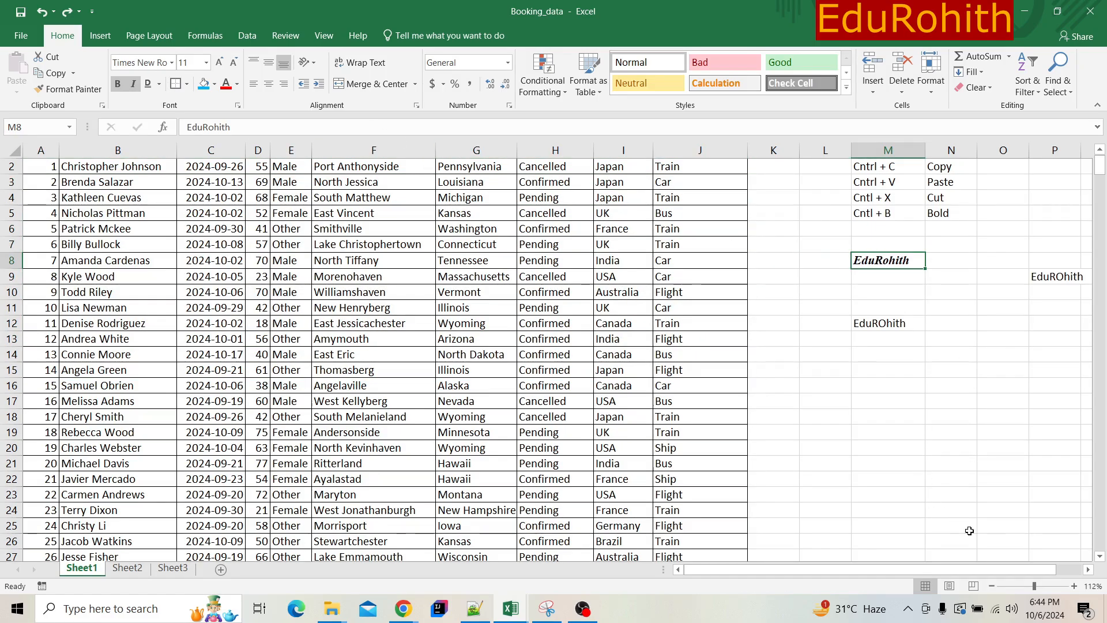
pyautogui.click(1048, 588)
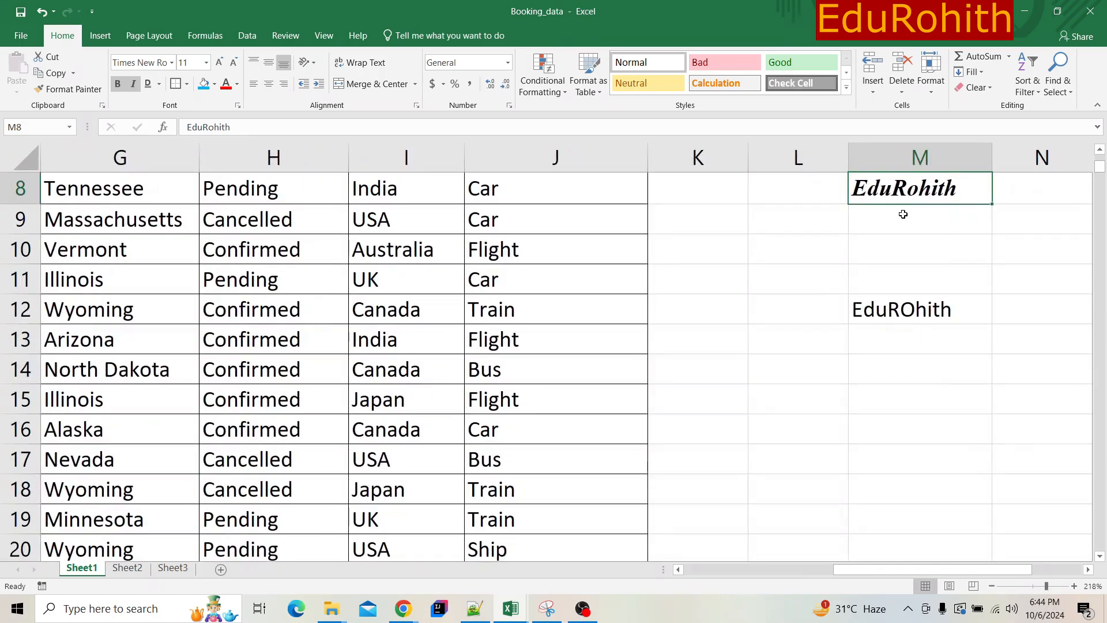
pyautogui.click(187, 83)
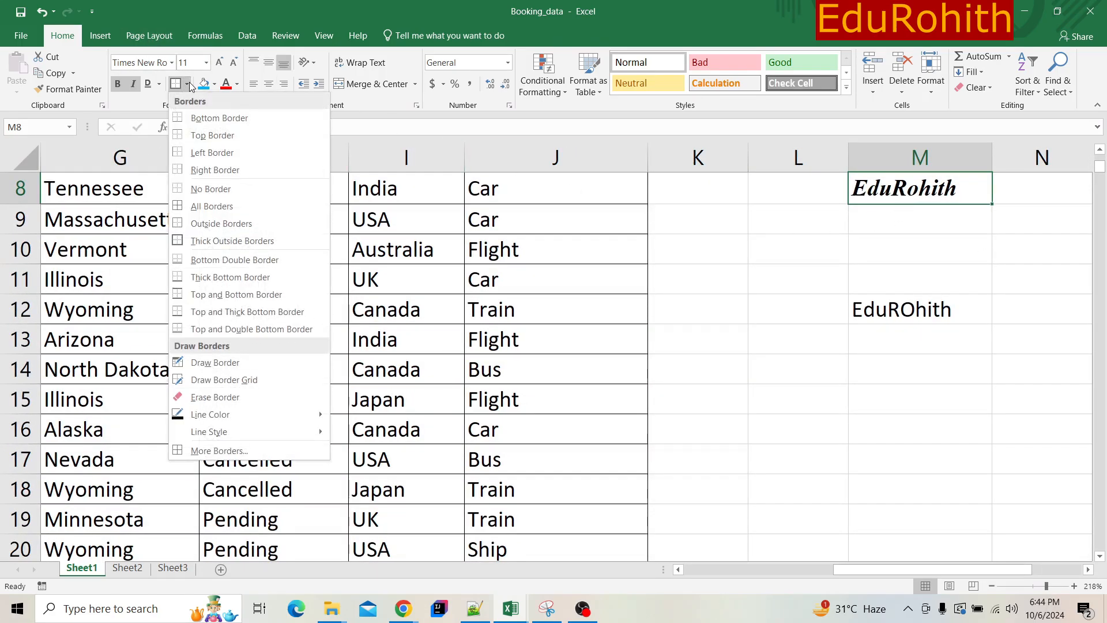
pyautogui.click(228, 206)
pyautogui.click(844, 228)
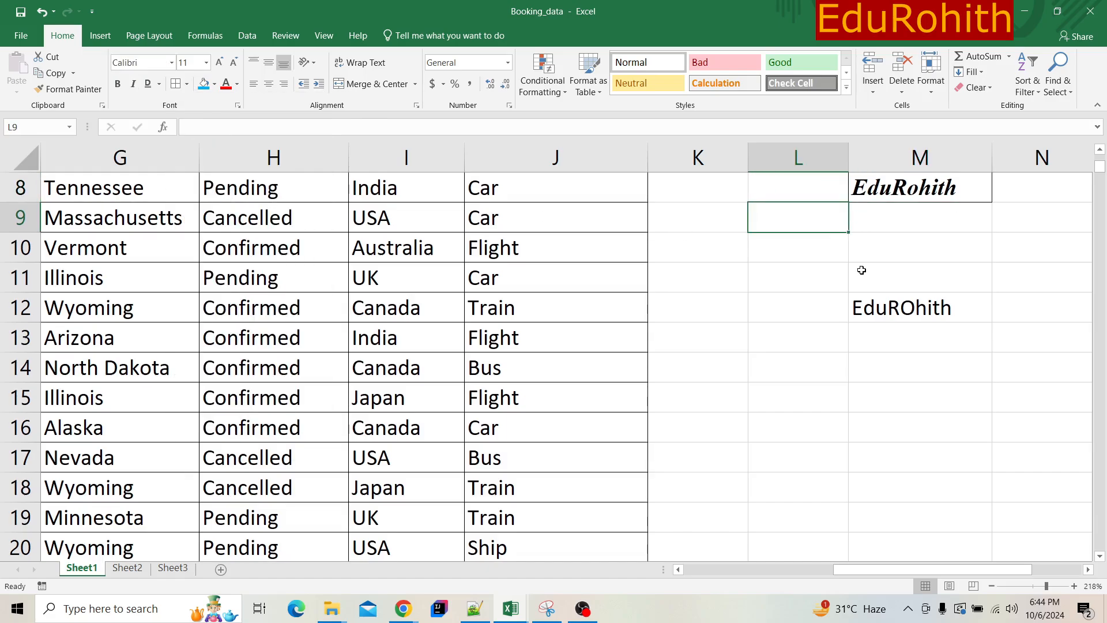
# - Enter the sample texts rgfedf, gregfre, gr and ger in cells L10, M10, L11 and M11
pyautogui.click(794, 258)
pyautogui.write('rgfedf')
pyautogui.click(860, 249)
pyautogui.write('gregfre')
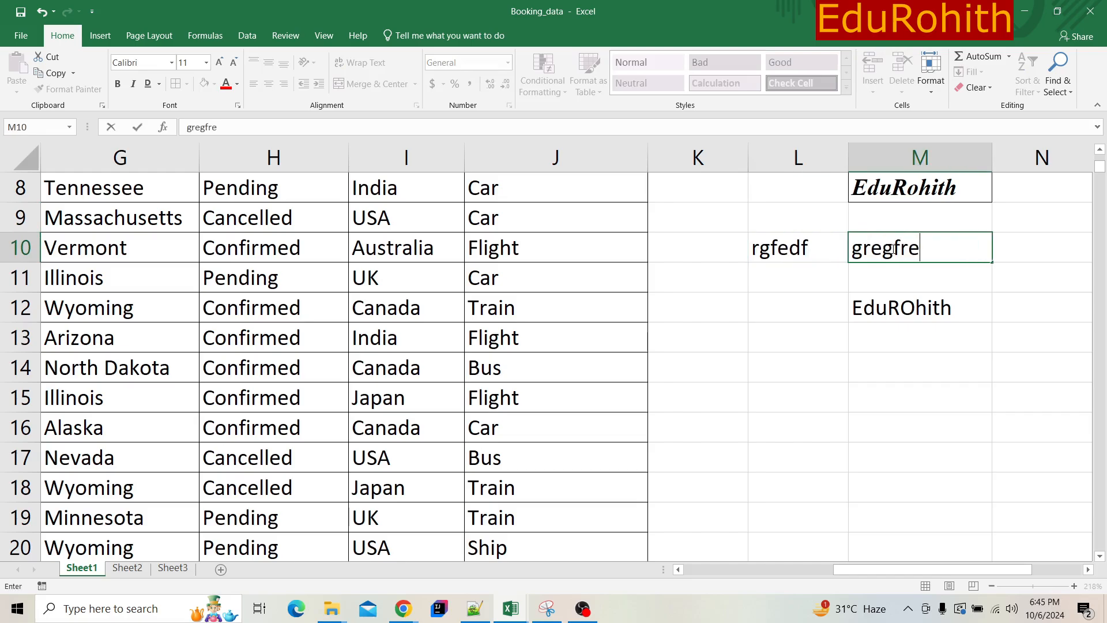
pyautogui.click(786, 295)
pyautogui.click(791, 284)
pyautogui.write('gr')
pyautogui.click(886, 281)
pyautogui.write('gr')
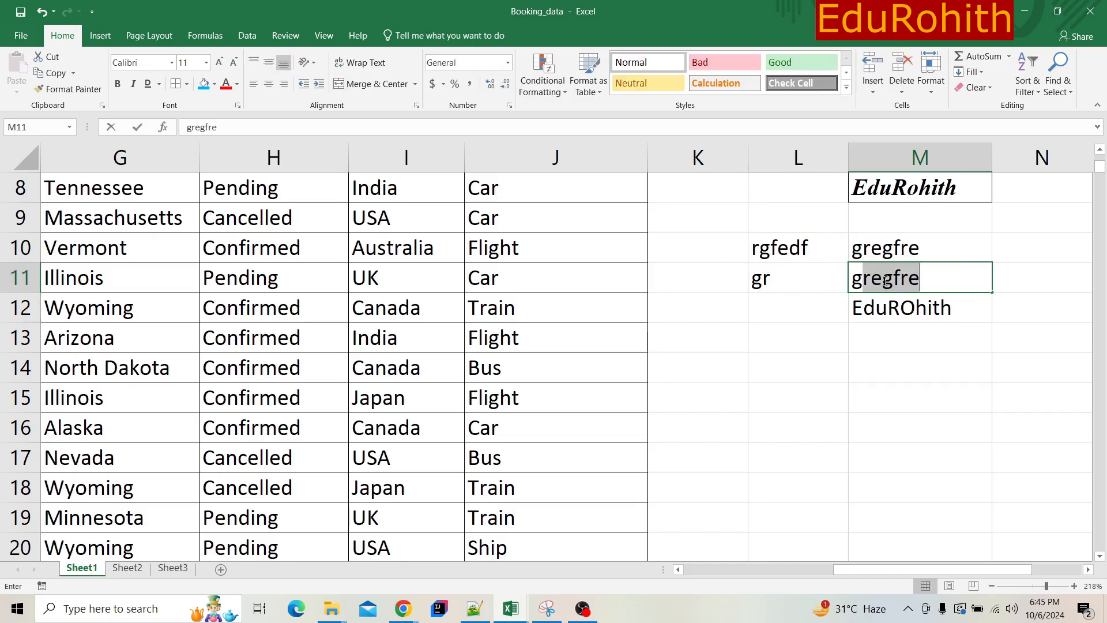
pyautogui.write('e')
pyautogui.click(725, 284)
# - Apply all borders to range L10:M11 and clear the sample text from its cells
pyautogui.moveTo(785, 249); pyautogui.dragTo(881, 284)
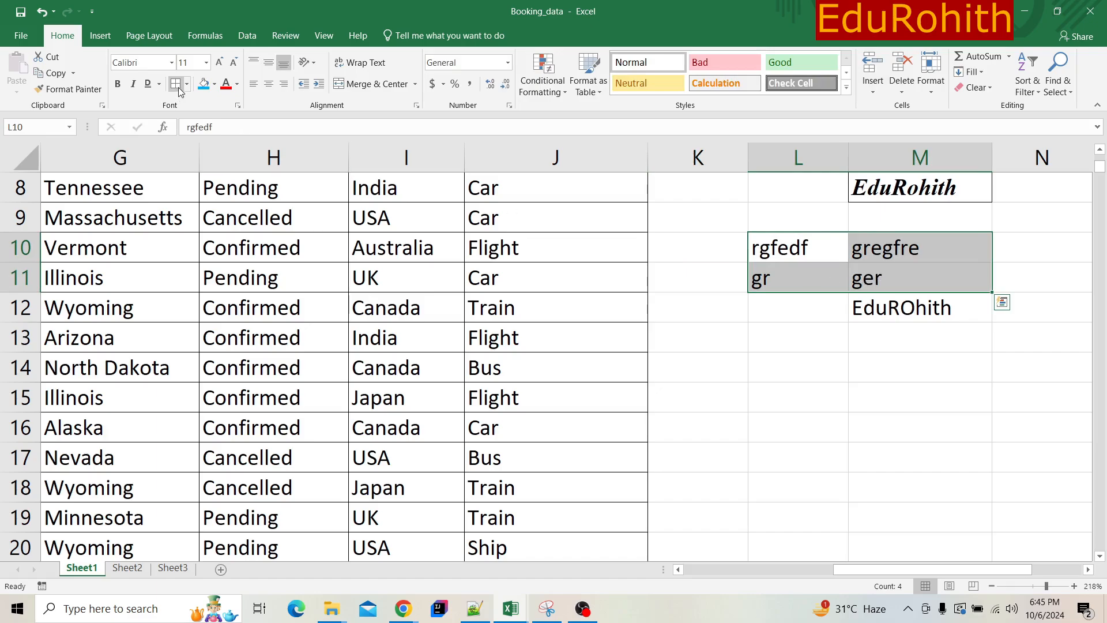
pyautogui.click(836, 331)
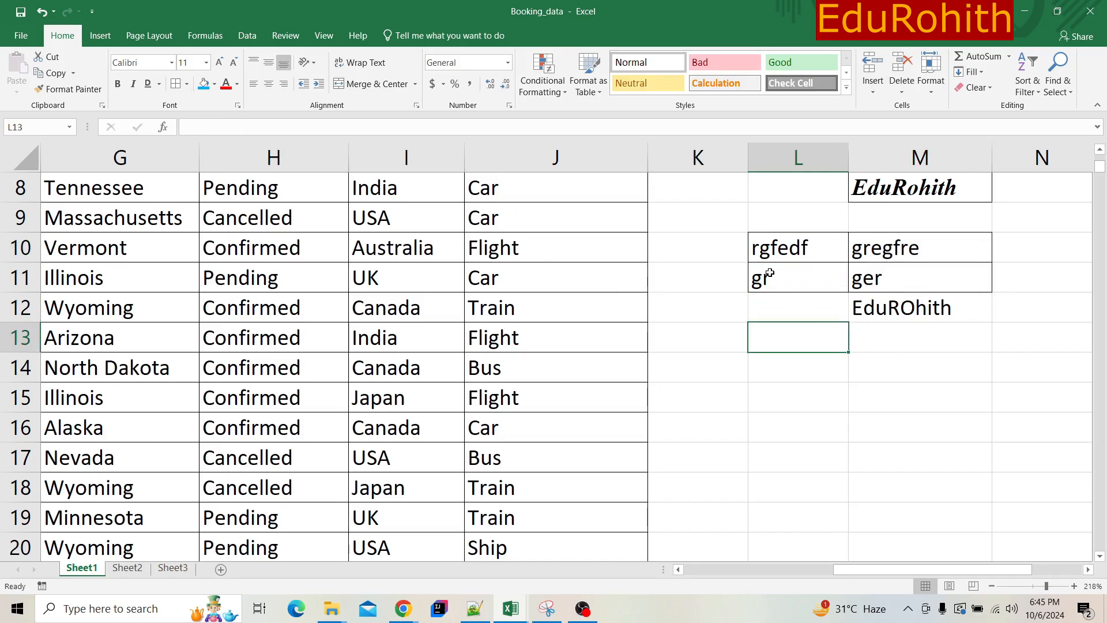
pyautogui.moveTo(765, 249); pyautogui.dragTo(935, 285)
pyautogui.press('Delete')
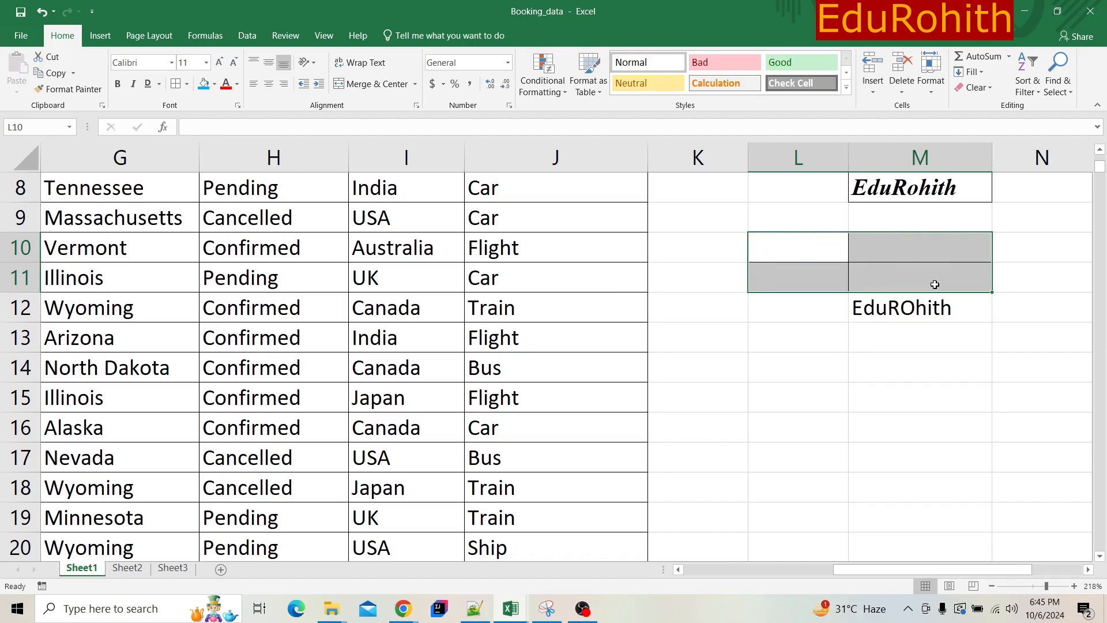
pyautogui.click(188, 84)
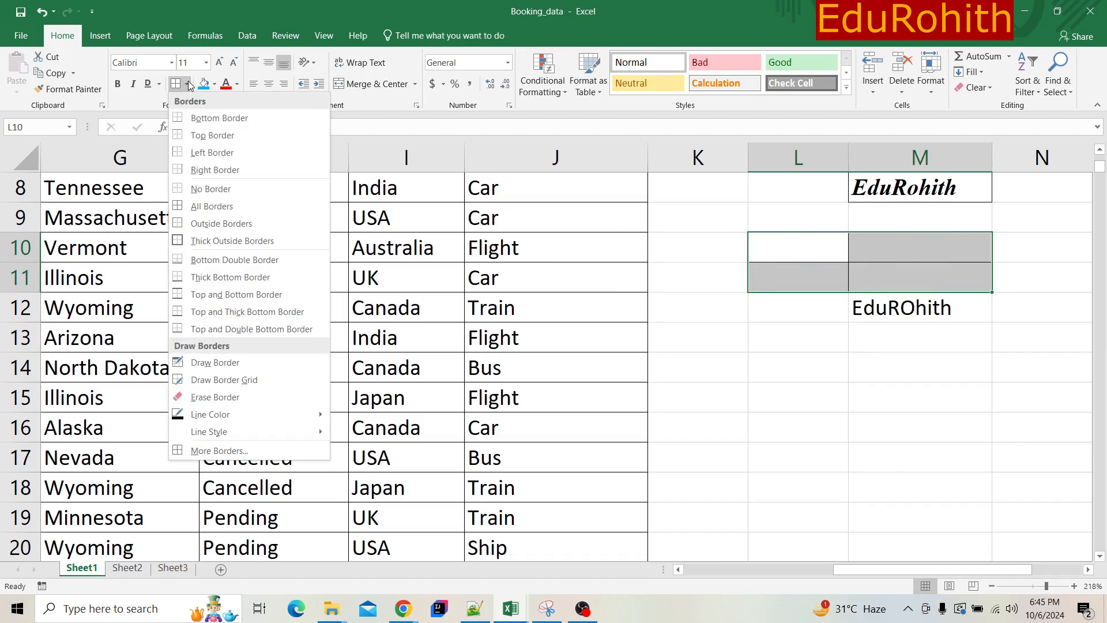
pyautogui.click(765, 382)
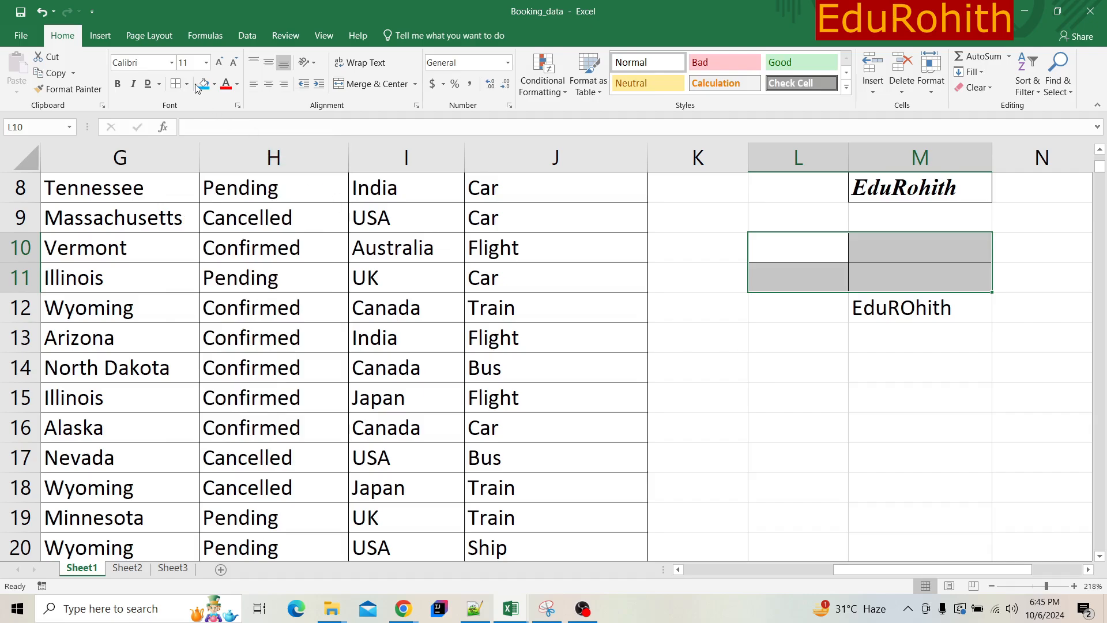
# - Fill cell M8 with light blue, and replace that fill with a custom muted purple
pyautogui.click(897, 192)
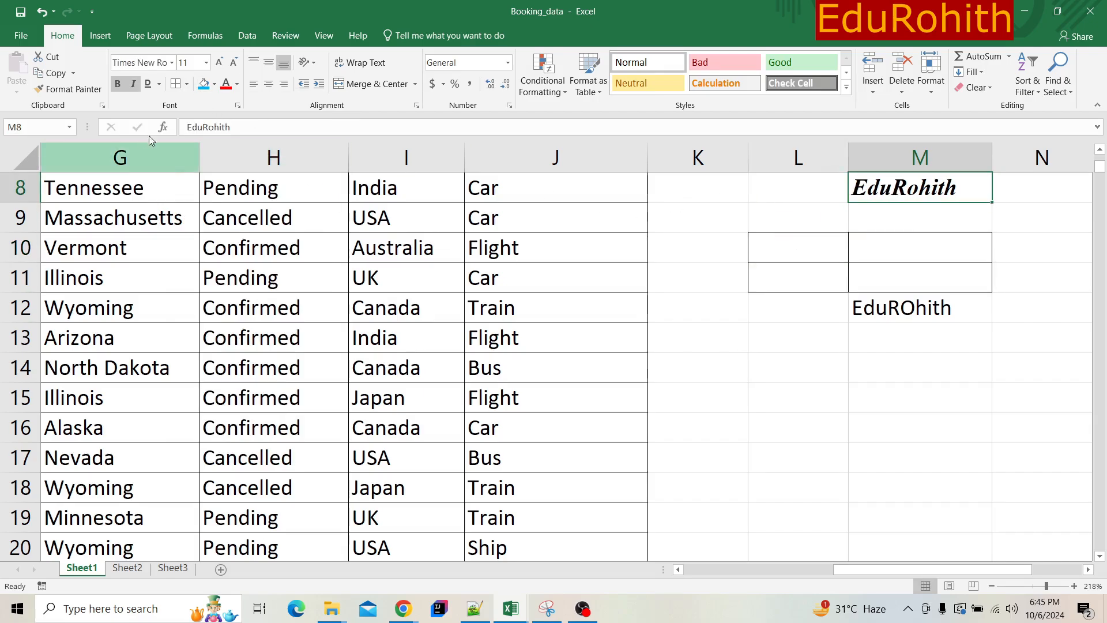
pyautogui.click(204, 84)
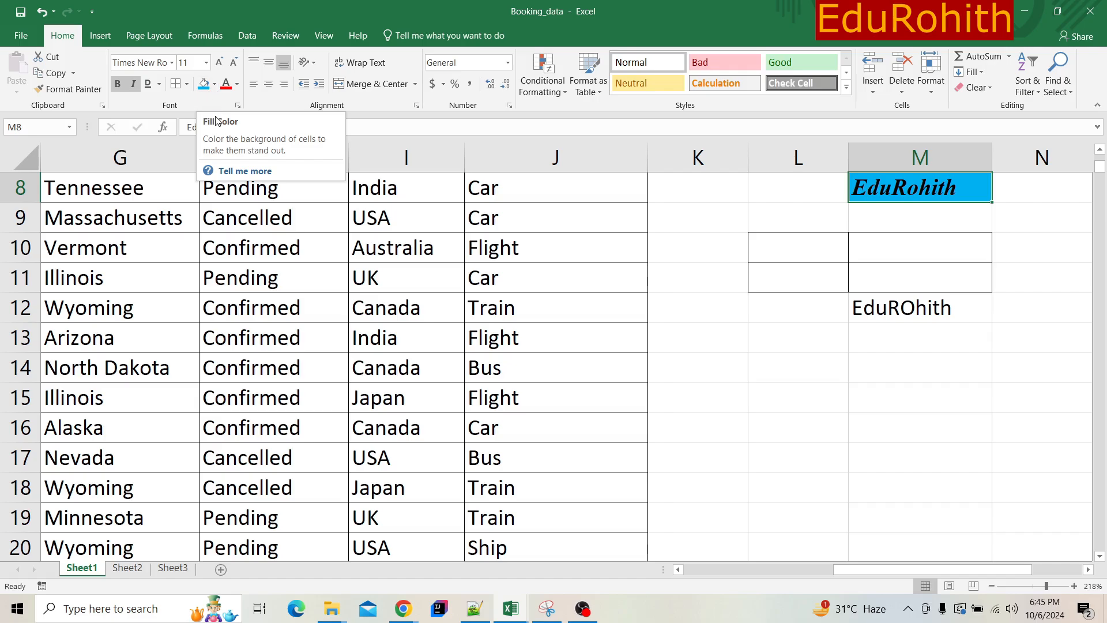
pyautogui.click(218, 85)
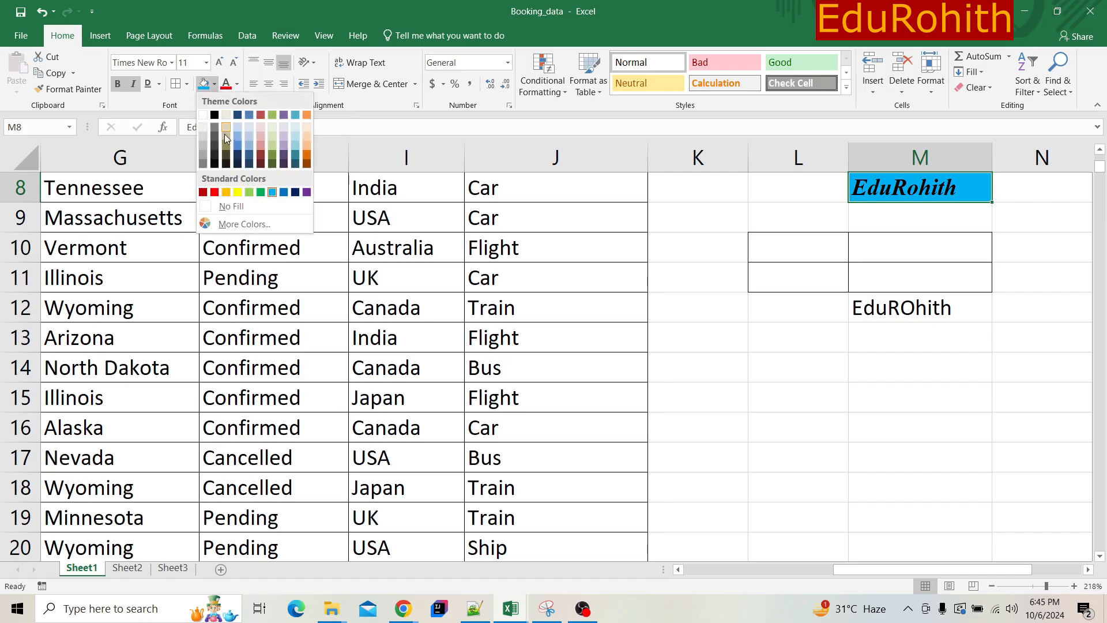
pyautogui.click(240, 228)
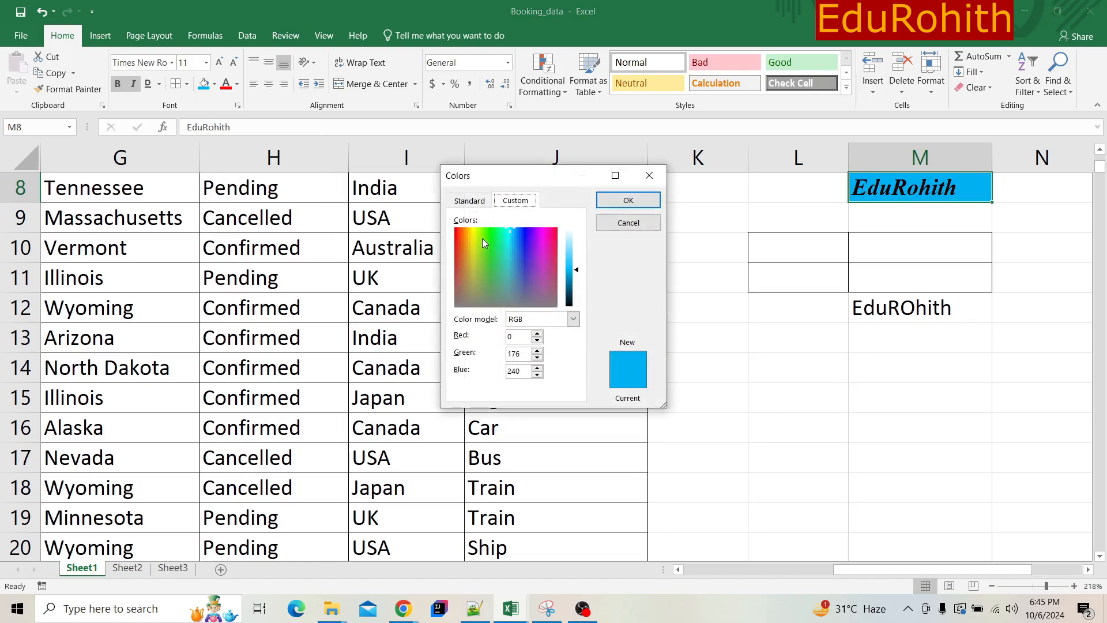
pyautogui.moveTo(482, 238); pyautogui.dragTo(533, 288)
pyautogui.click(619, 206)
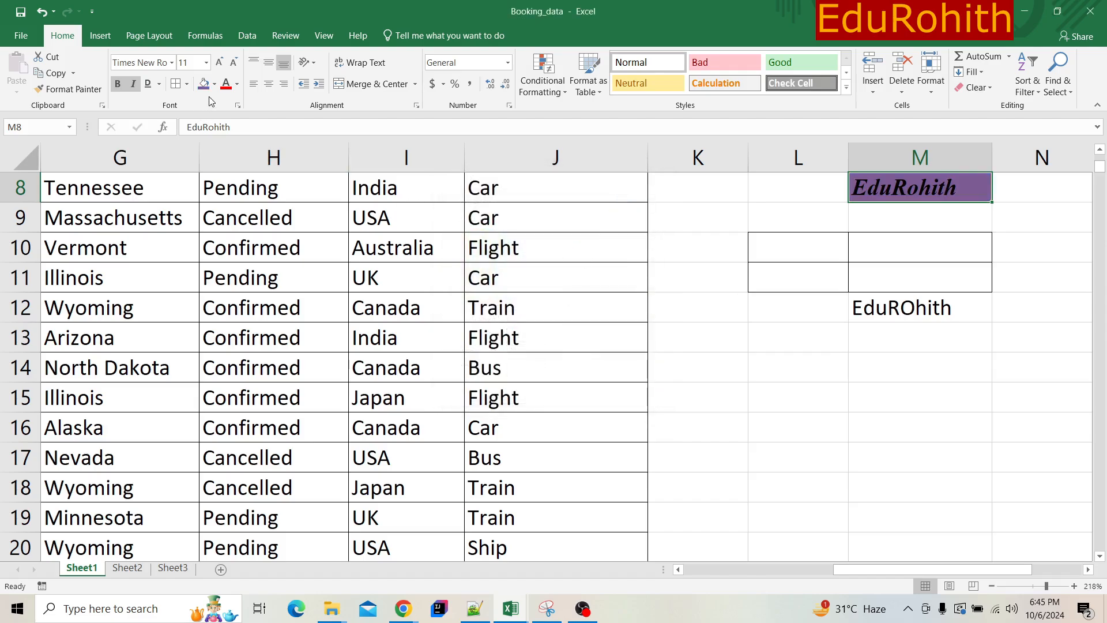
# - Change the font color of the text in cell M8 to white
pyautogui.click(236, 87)
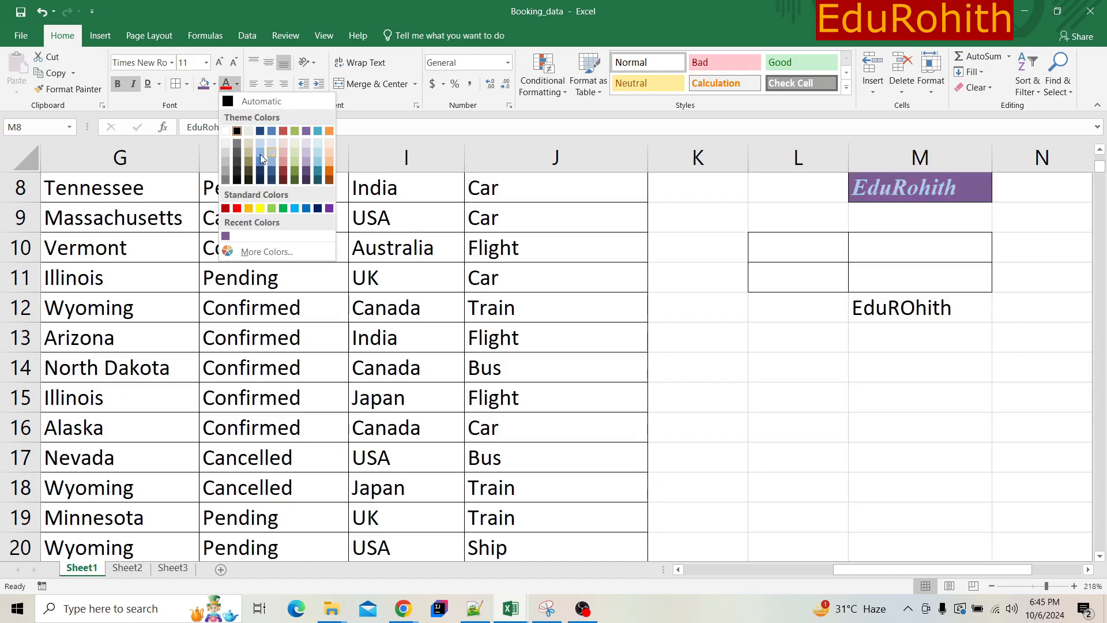
pyautogui.click(226, 131)
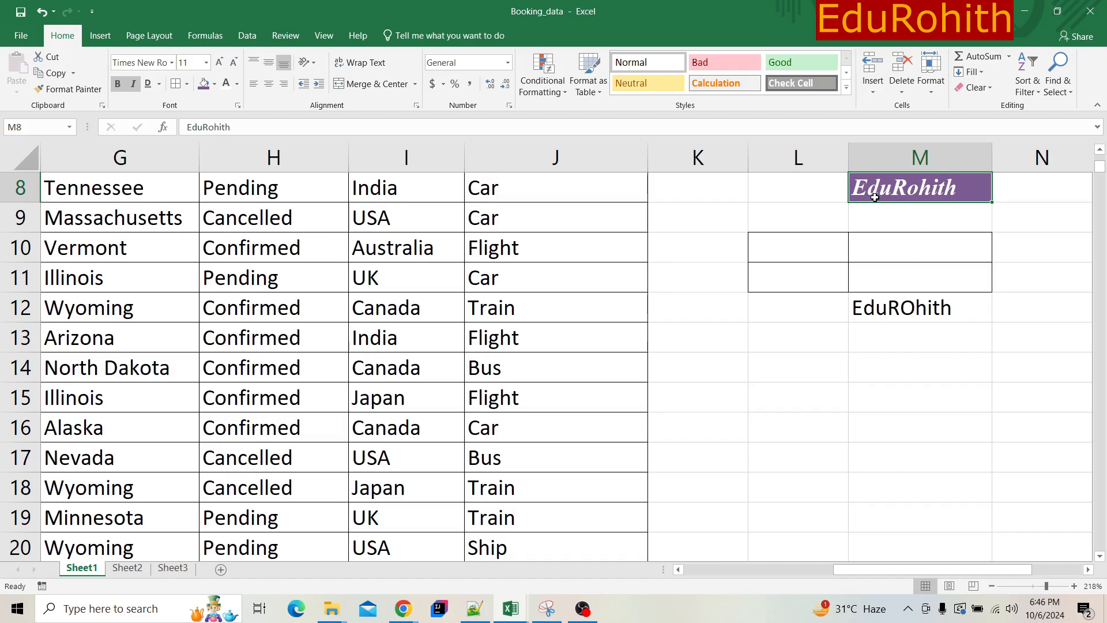
pyautogui.click(779, 219)
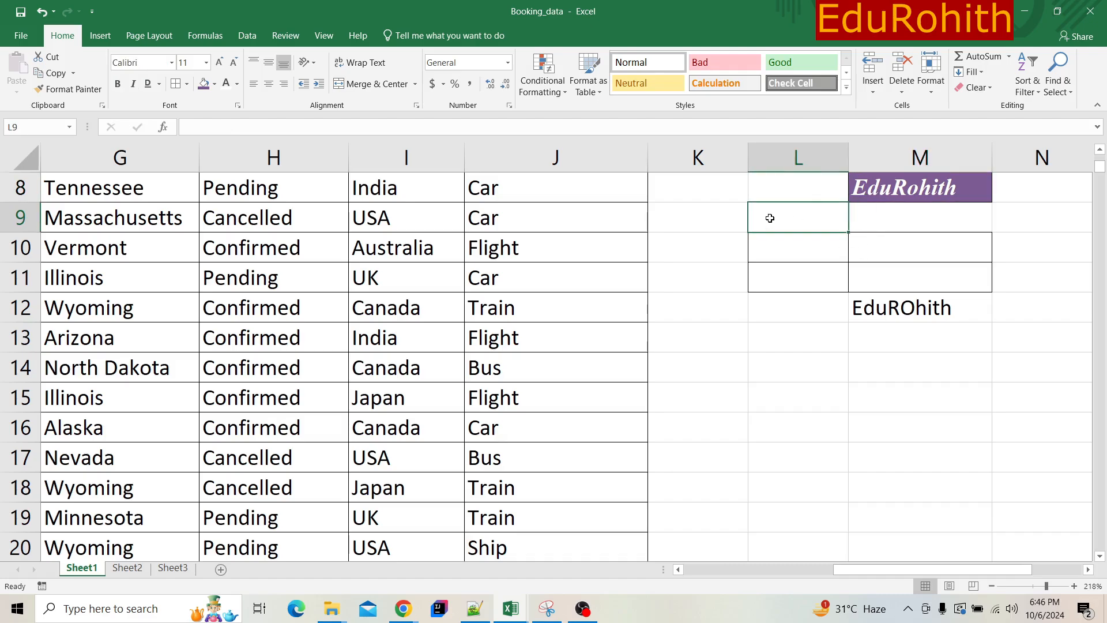
# - Copy the formatting of cell M8 onto the USA entry in cell I9 with Format Painter
pyautogui.click(877, 181)
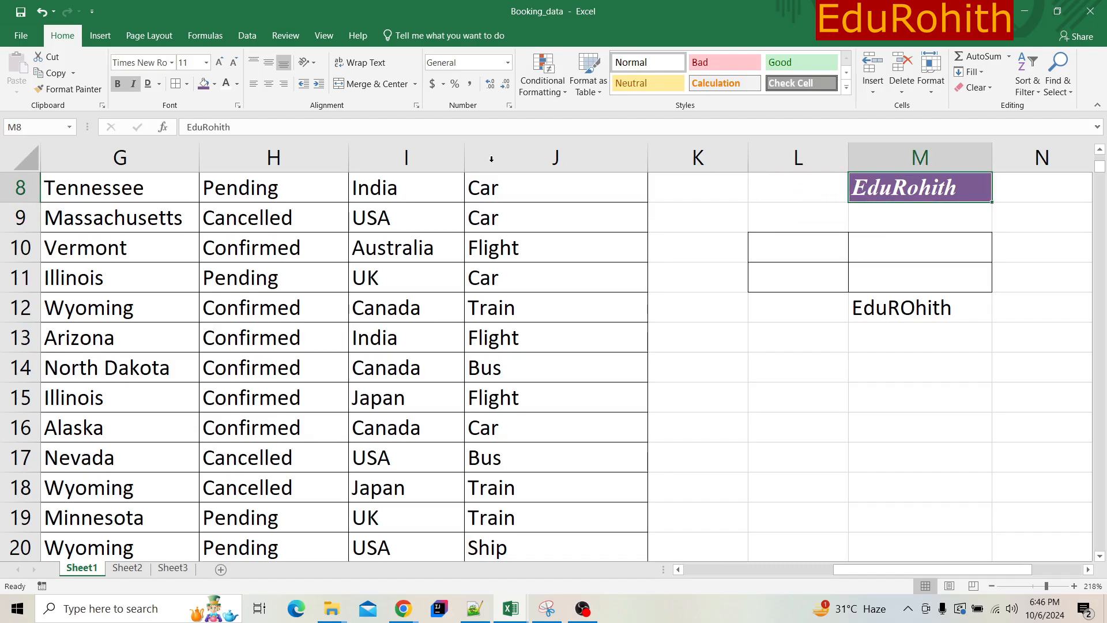
pyautogui.click(68, 89)
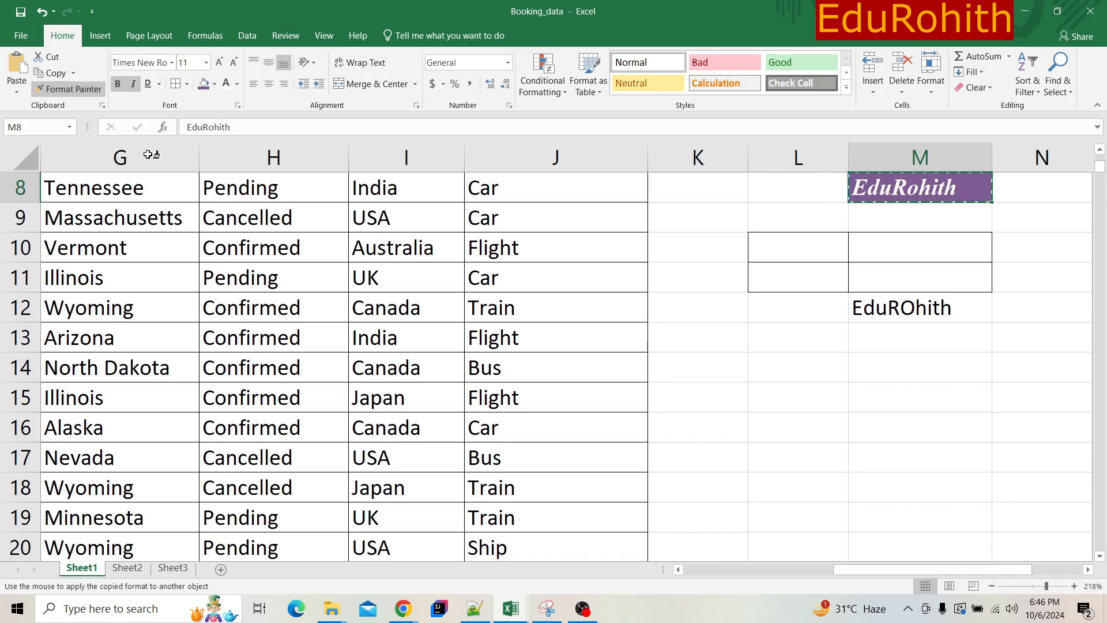
pyautogui.click(413, 217)
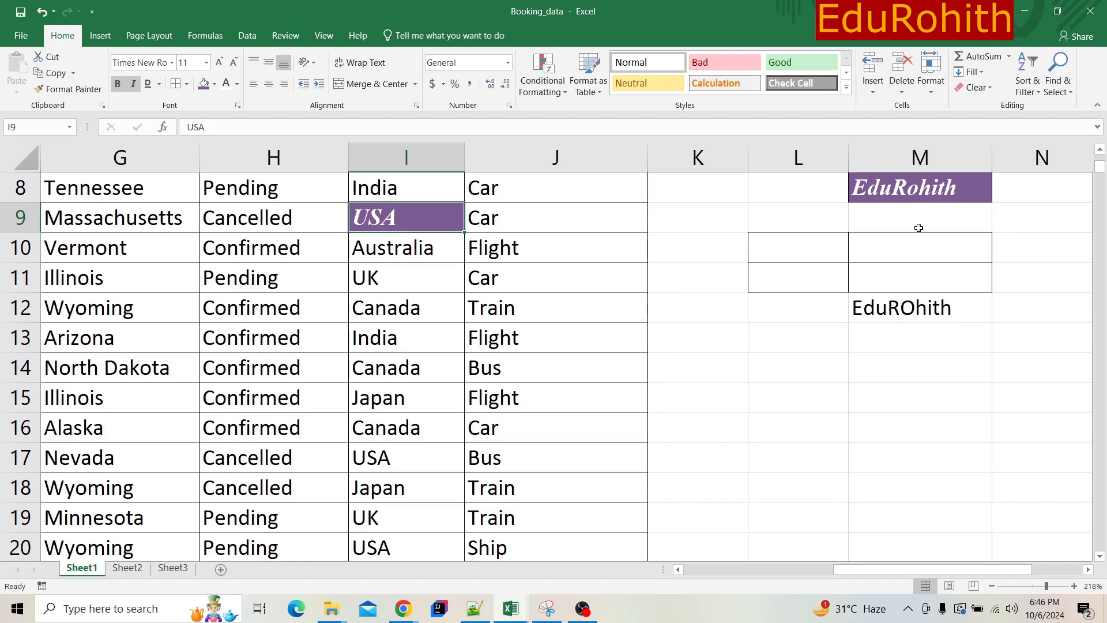
# - Lock Format Painter on cell M8's formatting and apply it to cells I12, H12, H14, H15, I15, I13, J14 and J13
pyautogui.click(906, 183)
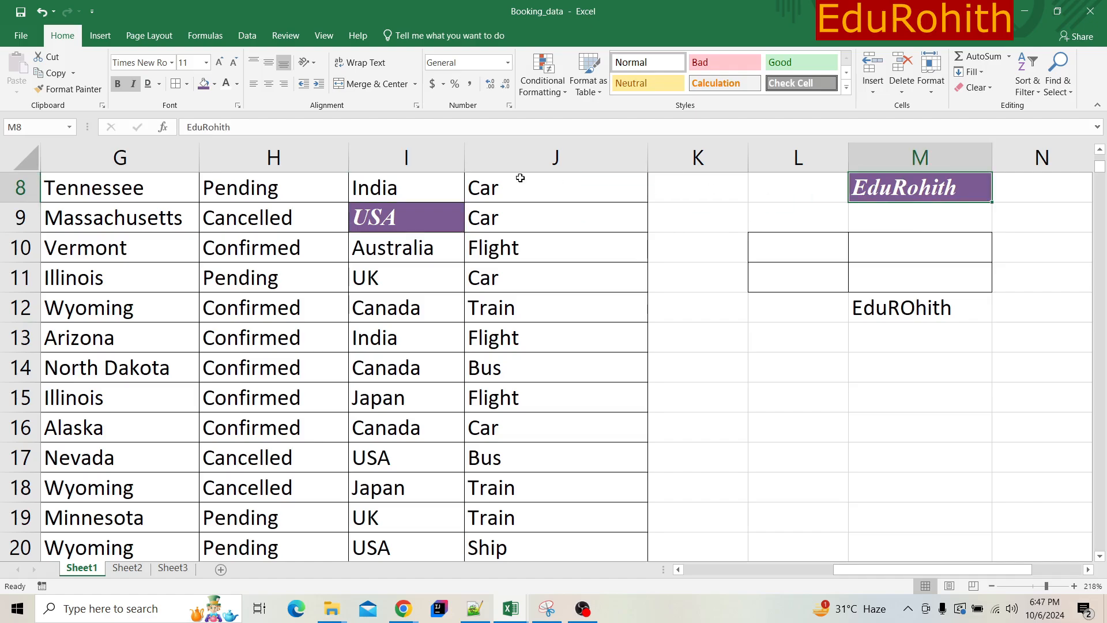
pyautogui.click(71, 91)
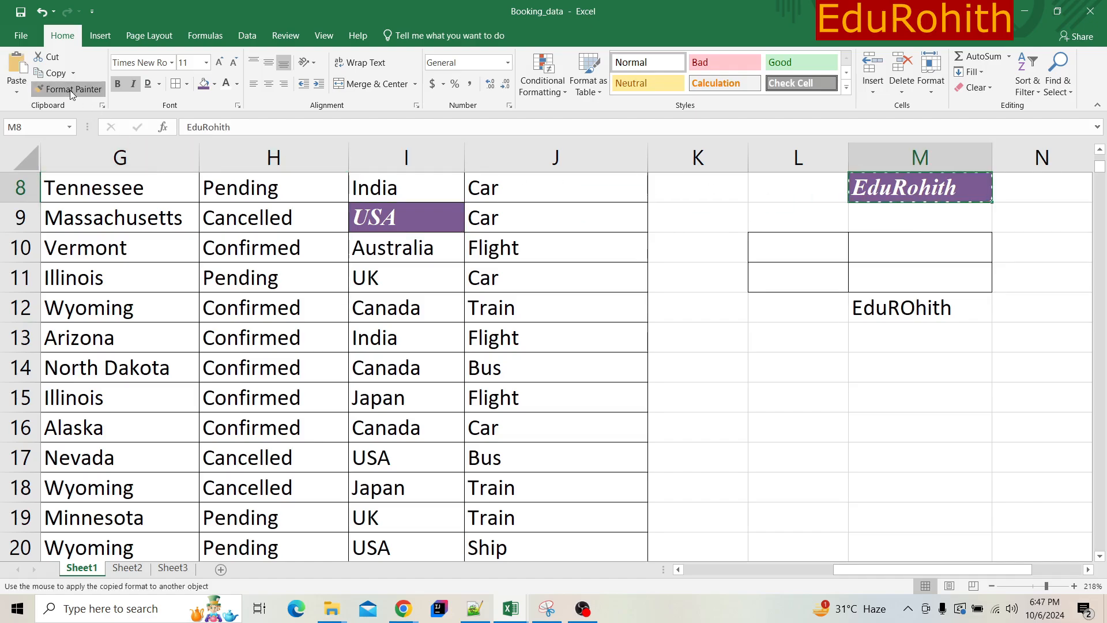
pyautogui.click(421, 309)
pyautogui.click(268, 305)
pyautogui.click(264, 368)
pyautogui.click(277, 398)
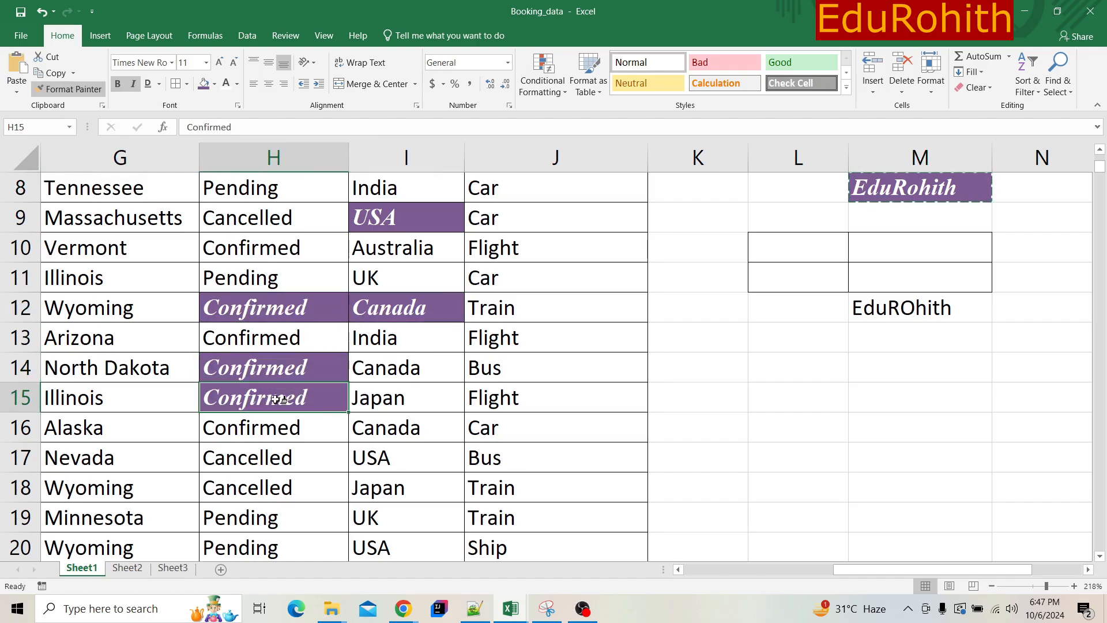
pyautogui.click(404, 398)
pyautogui.click(403, 338)
pyautogui.click(548, 363)
pyautogui.click(551, 335)
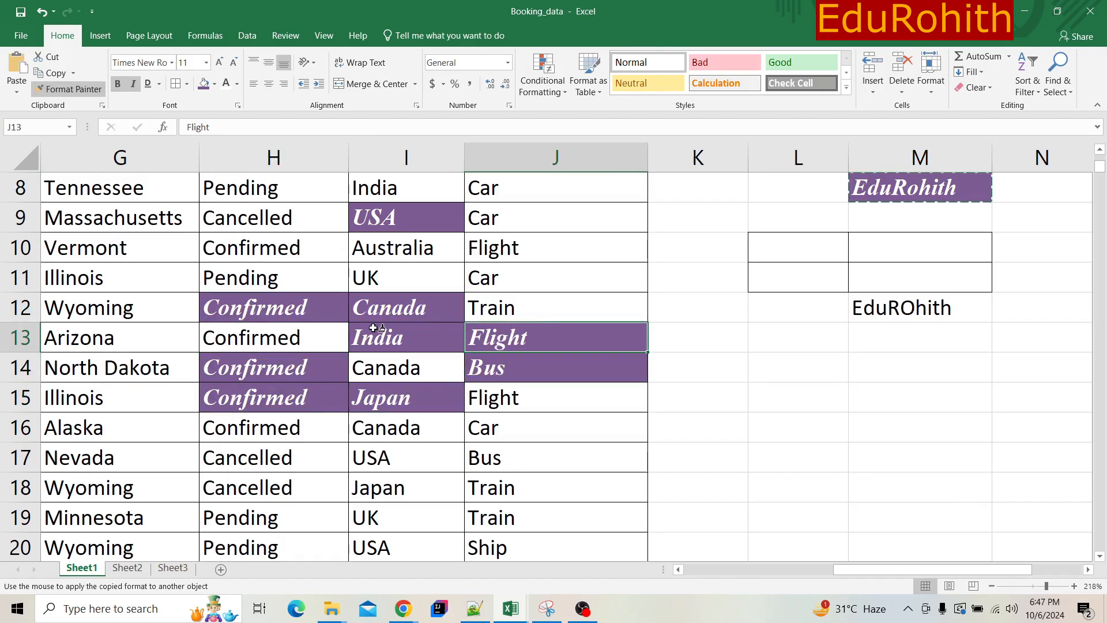
# - Paint the M8 formatting onto cells G10, G9, H9, H11, I10, J10, J9, J11 and J12
pyautogui.click(179, 245)
pyautogui.click(169, 221)
pyautogui.click(268, 228)
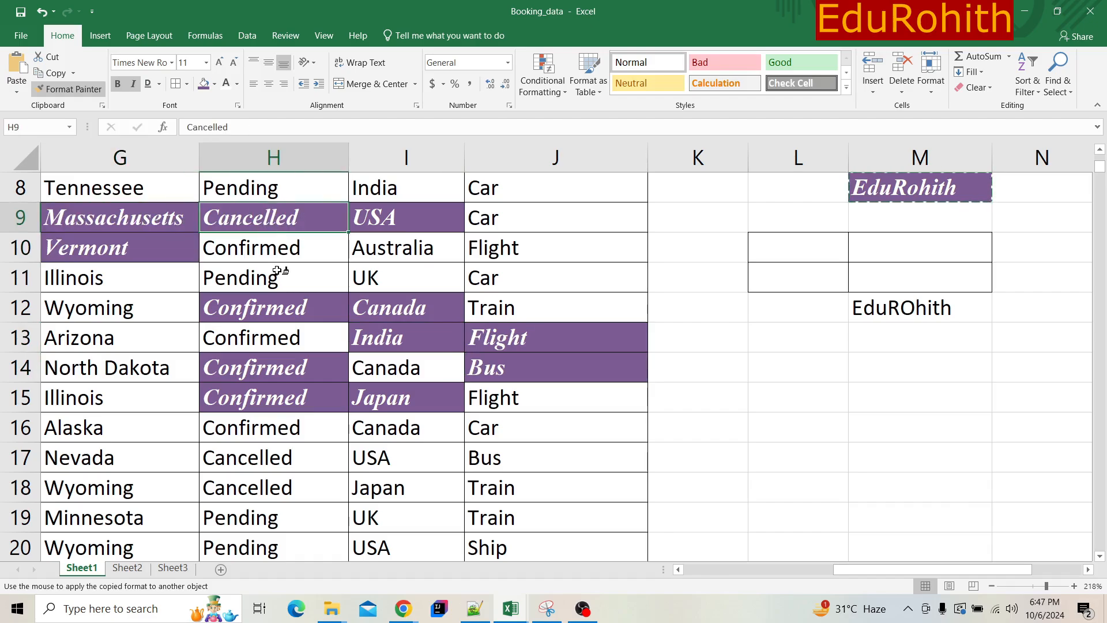
pyautogui.click(280, 274)
pyautogui.click(424, 254)
pyautogui.click(558, 241)
pyautogui.click(563, 217)
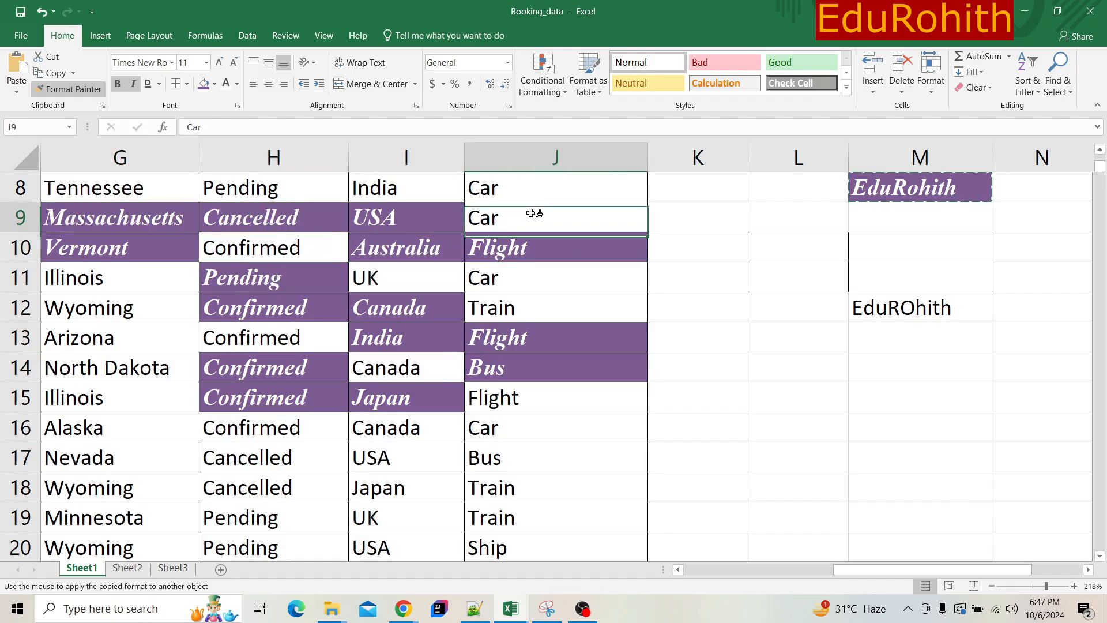
pyautogui.click(536, 284)
pyautogui.click(515, 305)
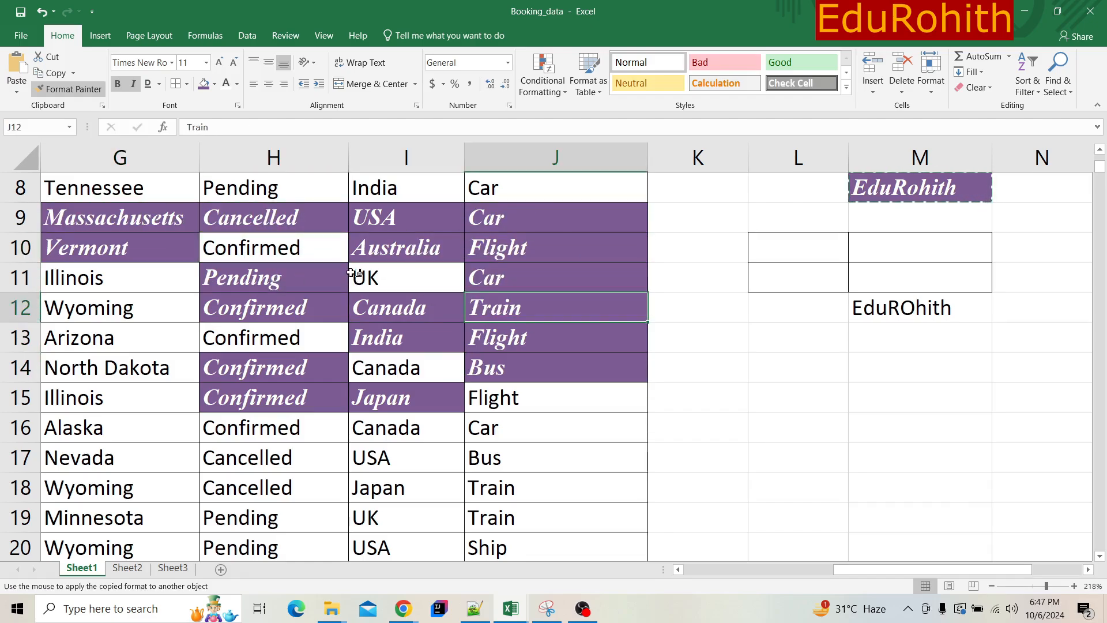
# - Paint the M8 formatting onto cells I11, J17, J15, J16, I17, I16 and I14
pyautogui.click(354, 272)
pyautogui.click(472, 448)
pyautogui.click(522, 406)
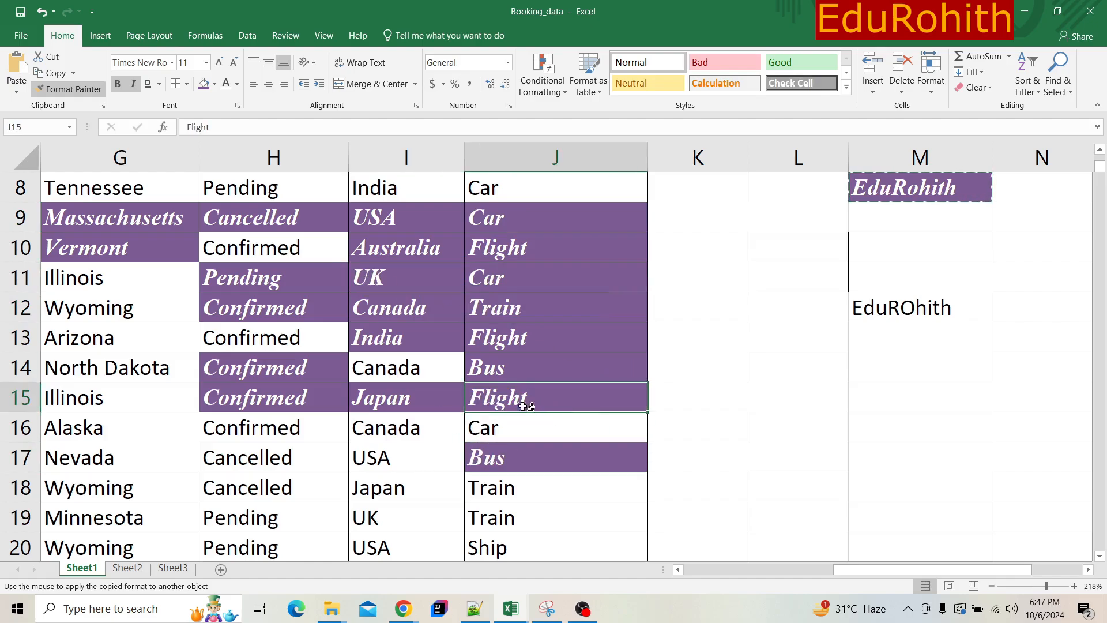
pyautogui.click(511, 431)
pyautogui.click(360, 460)
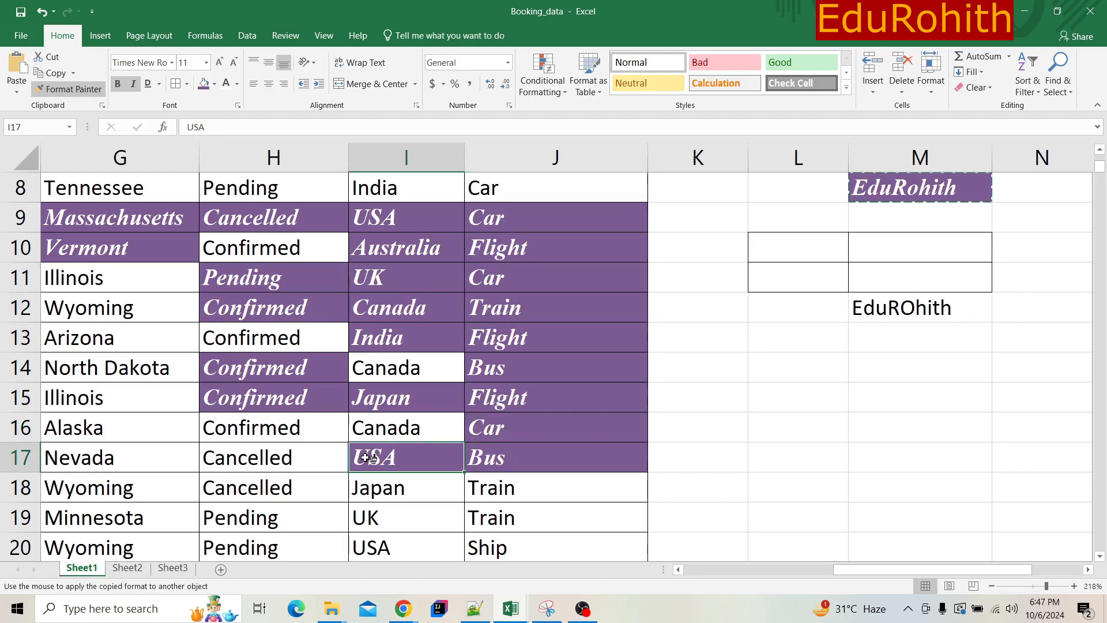
pyautogui.click(386, 435)
pyautogui.click(387, 462)
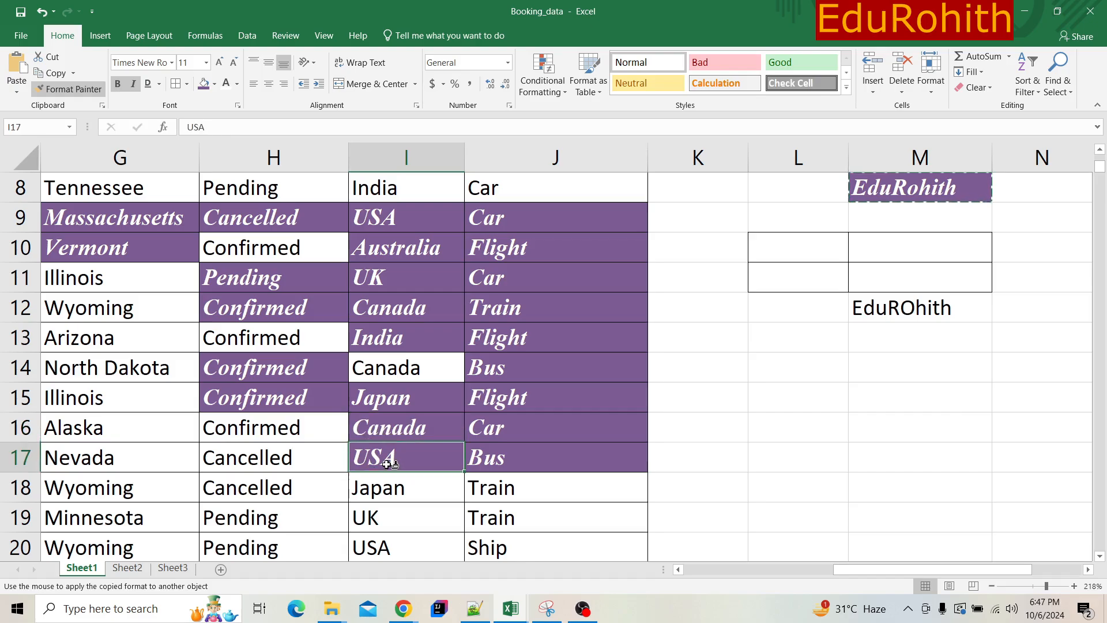
pyautogui.click(391, 434)
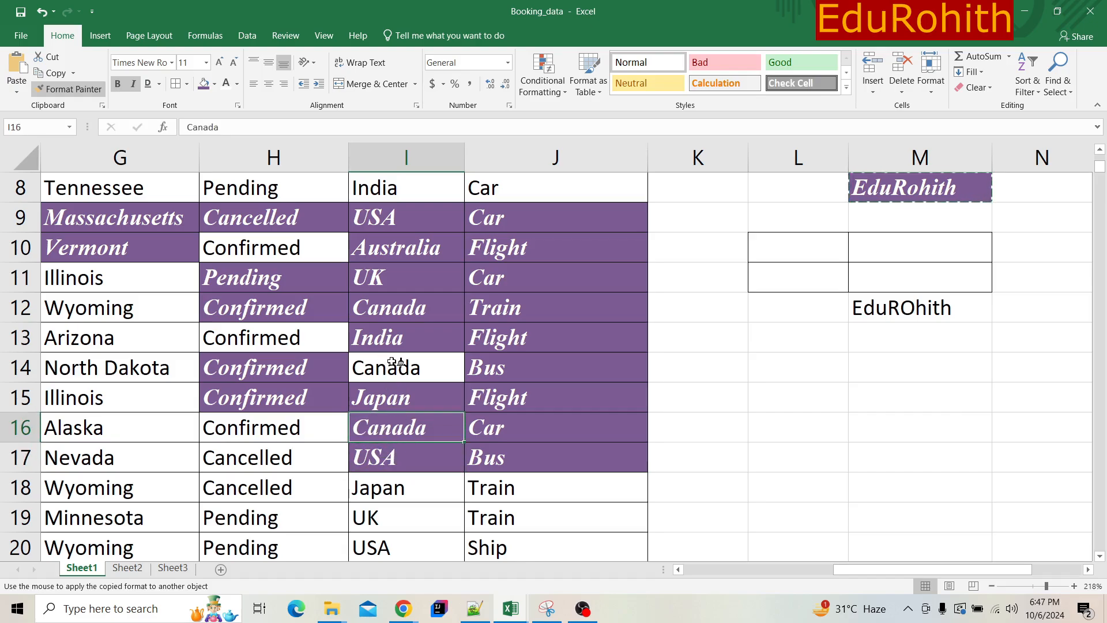
pyautogui.click(413, 360)
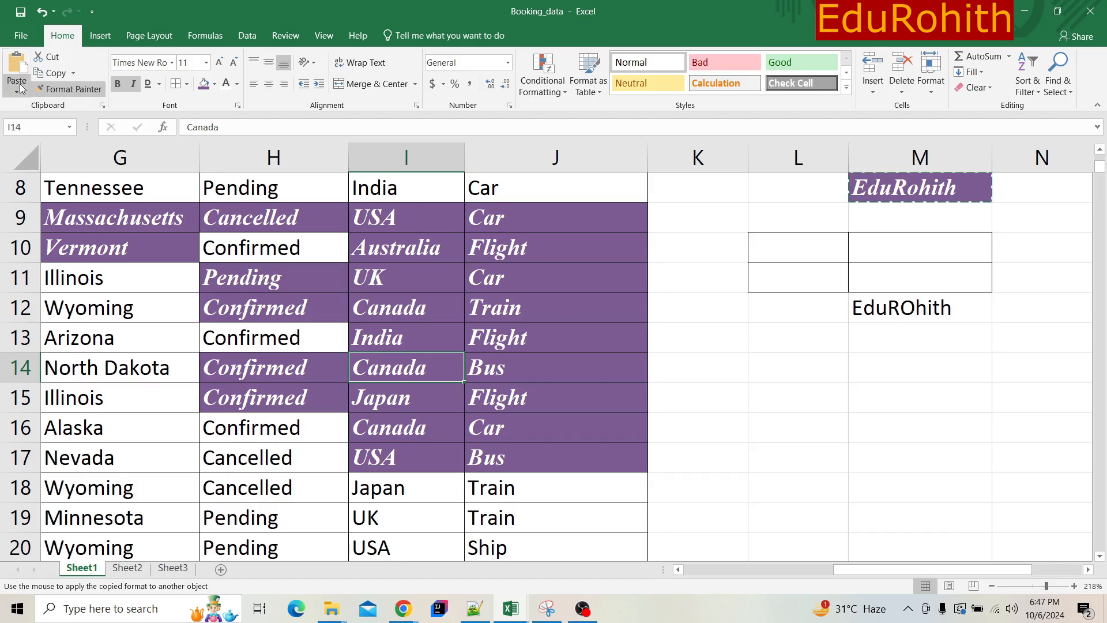
# - View the workbook's Info page and return to the first columns of the booking table
pyautogui.click(23, 36)
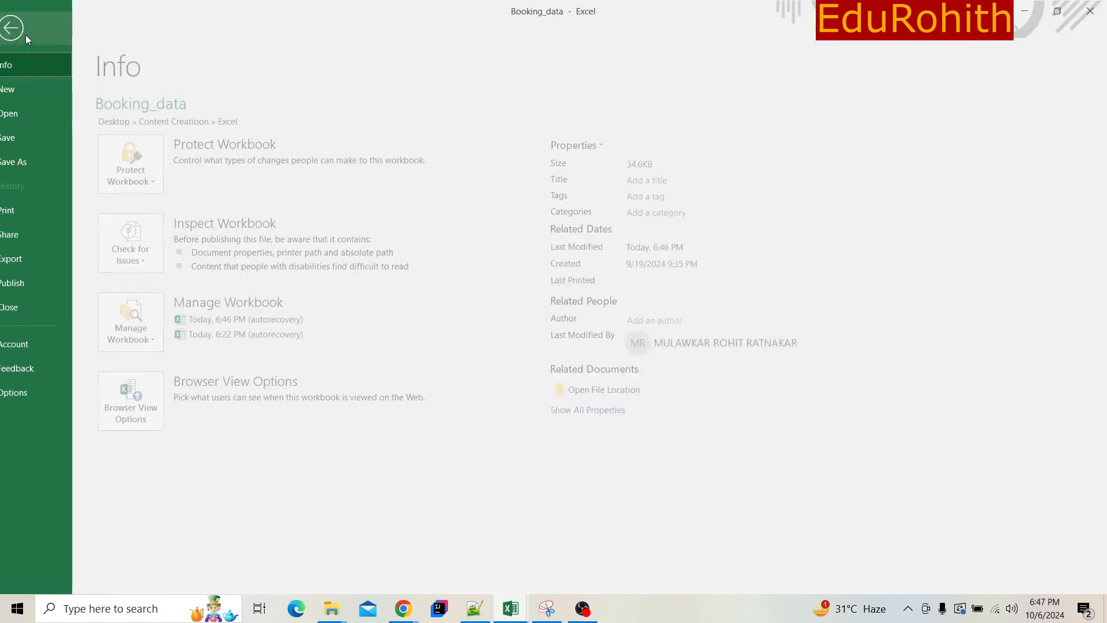
pyautogui.click(21, 37)
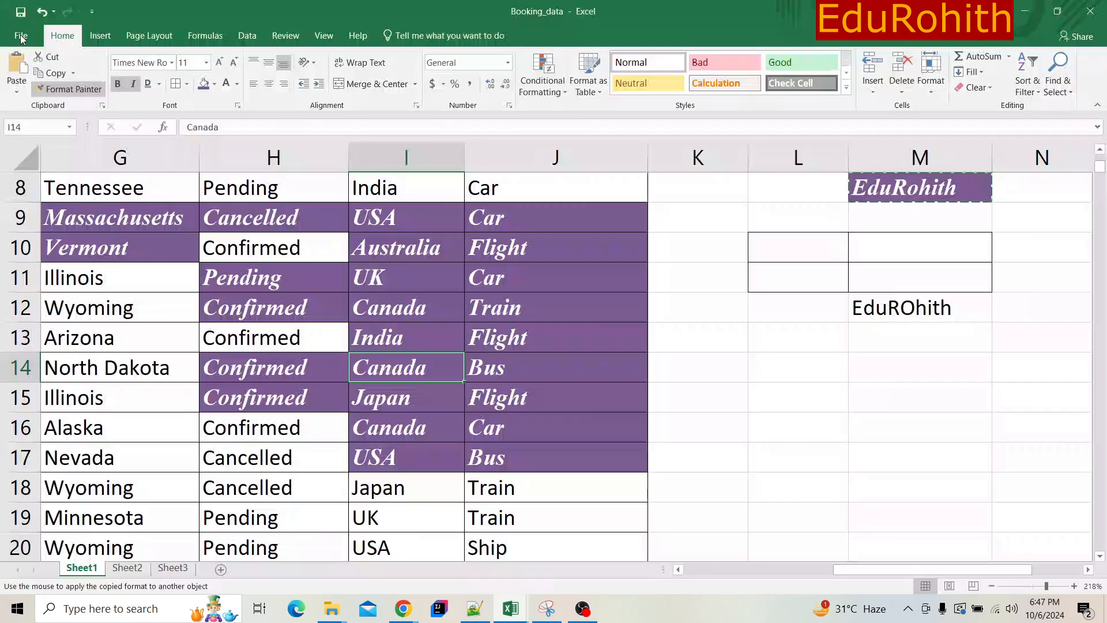
pyautogui.click(21, 36)
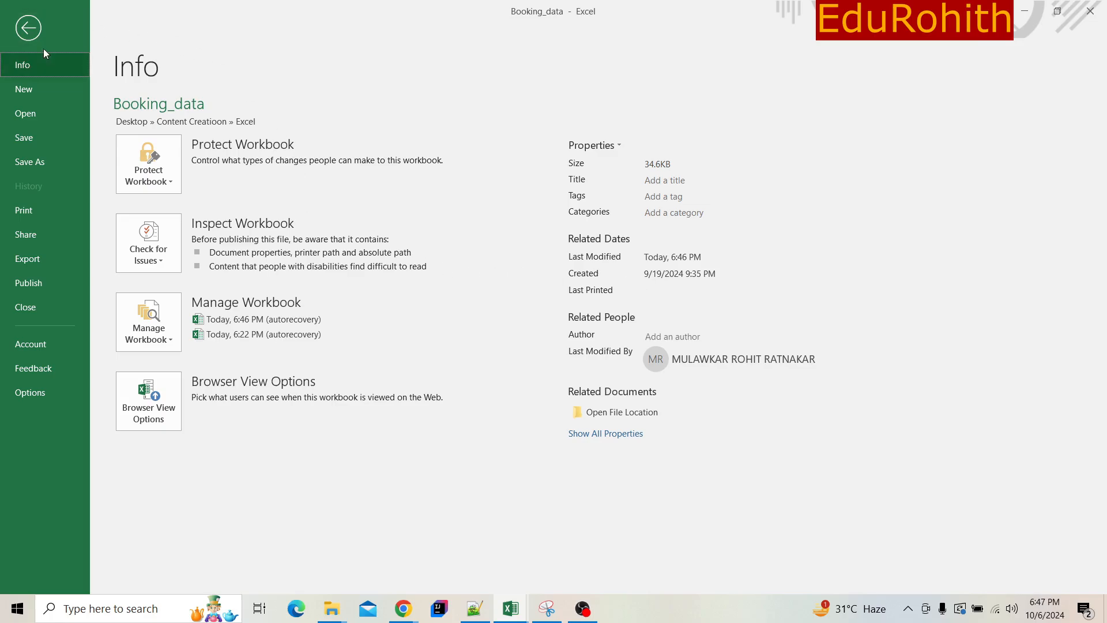
pyautogui.click(22, 30)
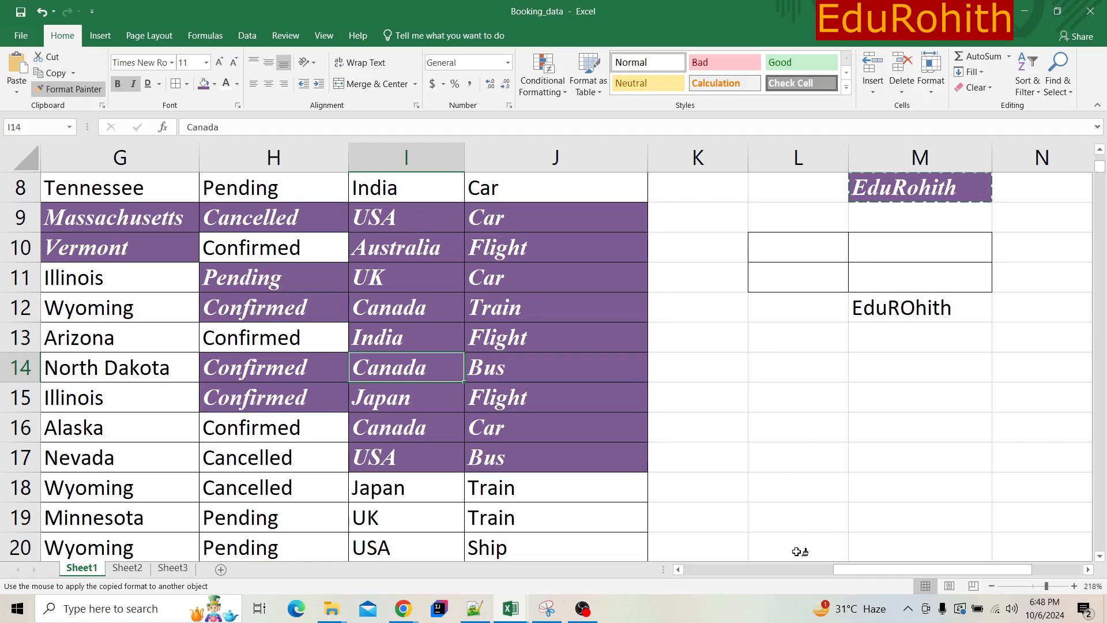
pyautogui.click(781, 572)
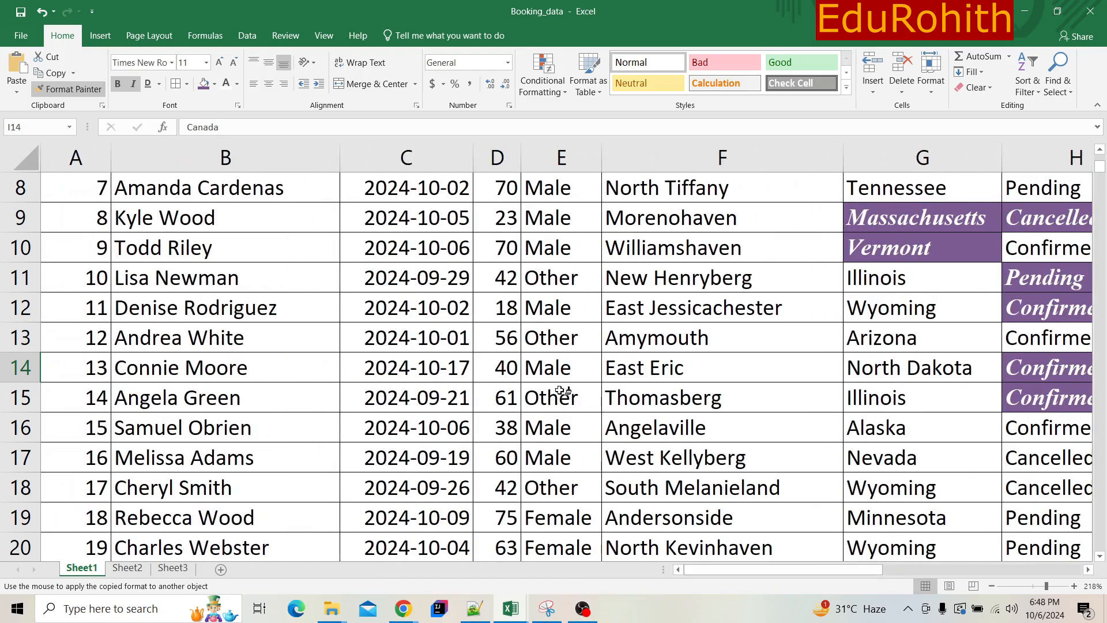